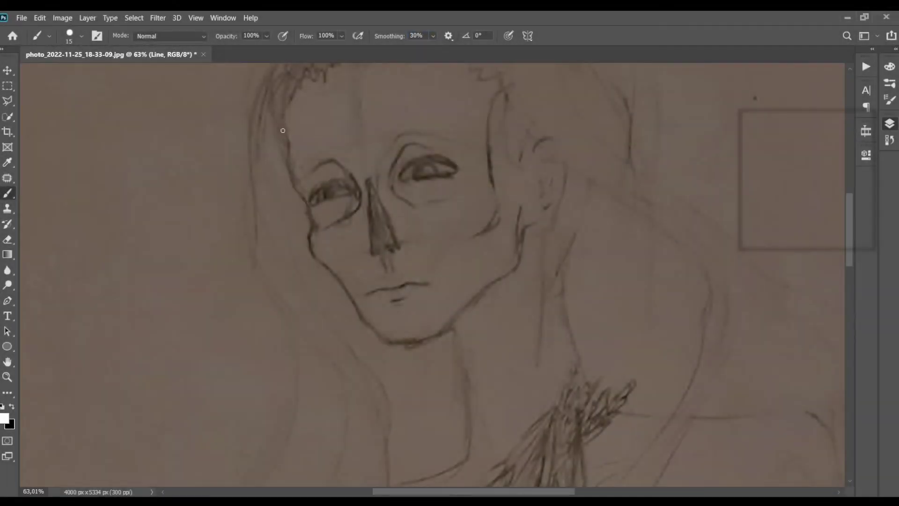
Trace the face contour, the right-eye outline and both brows in white
{"action": "mouse_move", "coordinate": [283, 116]}
{"action": "left_mouse_down"}
{"action": "mouse_move", "coordinate": [440, 330]}
{"action": "mouse_move", "coordinate": [518, 261]}
{"action": "mouse_move", "coordinate": [523, 211]}
{"action": "left_mouse_up"}
{"action": "mouse_move", "coordinate": [393, 179]}
{"action": "left_mouse_down"}
{"action": "mouse_move", "coordinate": [396, 193]}
{"action": "mouse_move", "coordinate": [454, 195]}
{"action": "mouse_move", "coordinate": [438, 148]}
{"action": "left_mouse_up"}
{"action": "left_click_drag", "start_coordinate": [379, 185], "coordinate": [453, 145]}
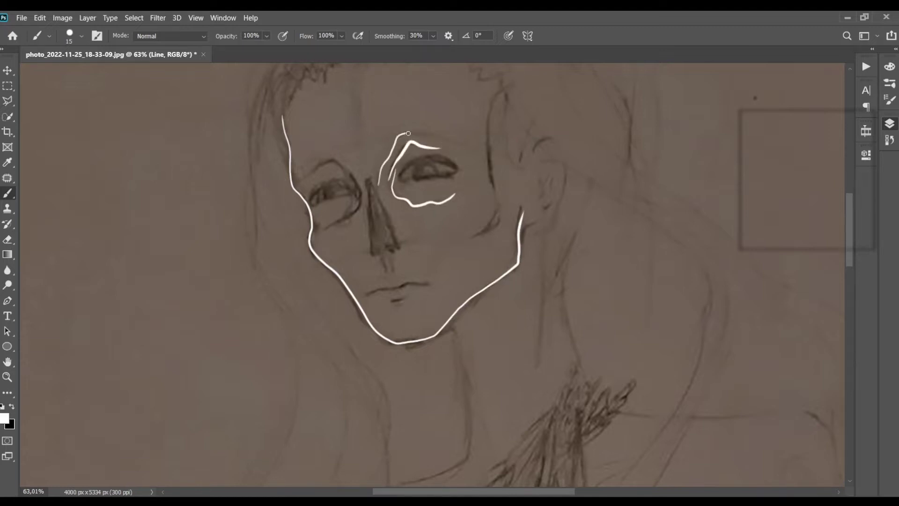
{"action": "left_click_drag", "start_coordinate": [297, 185], "coordinate": [349, 174]}
{"action": "key", "text": "ctrl+z"}
{"action": "mouse_move", "coordinate": [297, 185]}
{"action": "left_mouse_down"}
{"action": "mouse_move", "coordinate": [347, 170]}
{"action": "mouse_move", "coordinate": [333, 224]}
{"action": "left_mouse_up"}
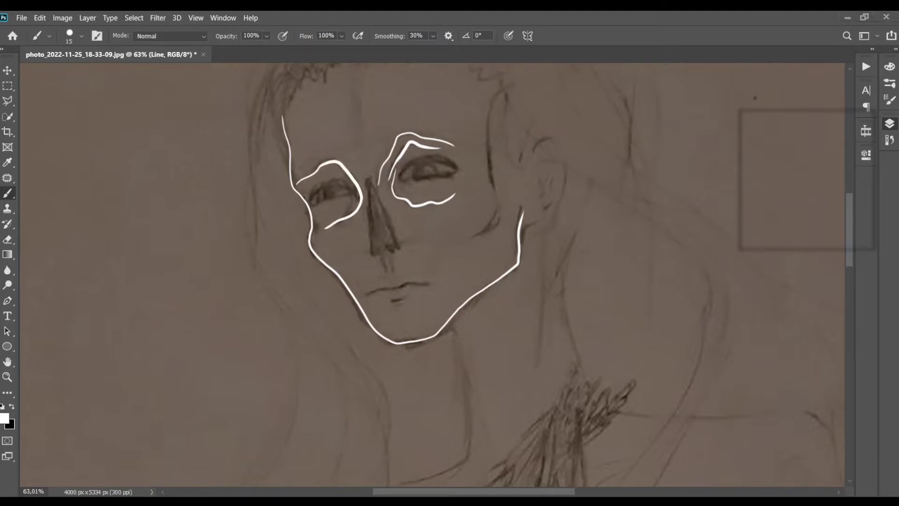
{"action": "mouse_move", "coordinate": [403, 177]}
{"action": "left_mouse_down"}
{"action": "mouse_move", "coordinate": [438, 156]}
{"action": "mouse_move", "coordinate": [457, 167]}
{"action": "left_mouse_up"}
{"action": "left_click_drag", "start_coordinate": [400, 178], "coordinate": [457, 171]}
{"action": "mouse_move", "coordinate": [317, 205]}
{"action": "left_mouse_down"}
{"action": "mouse_move", "coordinate": [340, 195]}
{"action": "mouse_move", "coordinate": [321, 201]}
{"action": "left_mouse_up"}
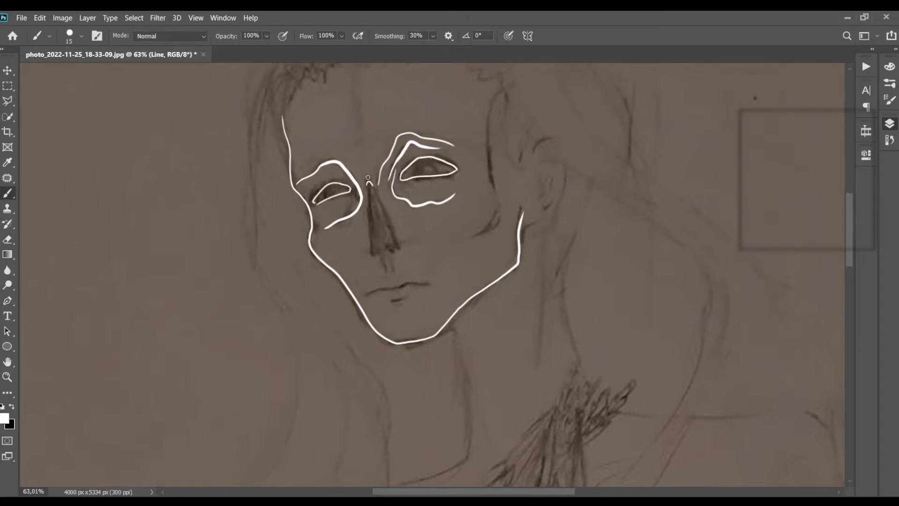
Trace the nose and draw solid white irises in both eyes, erasing stray lines
{"action": "mouse_move", "coordinate": [368, 178]}
{"action": "left_mouse_down"}
{"action": "mouse_move", "coordinate": [373, 256]}
{"action": "mouse_move", "coordinate": [396, 248]}
{"action": "left_mouse_up"}
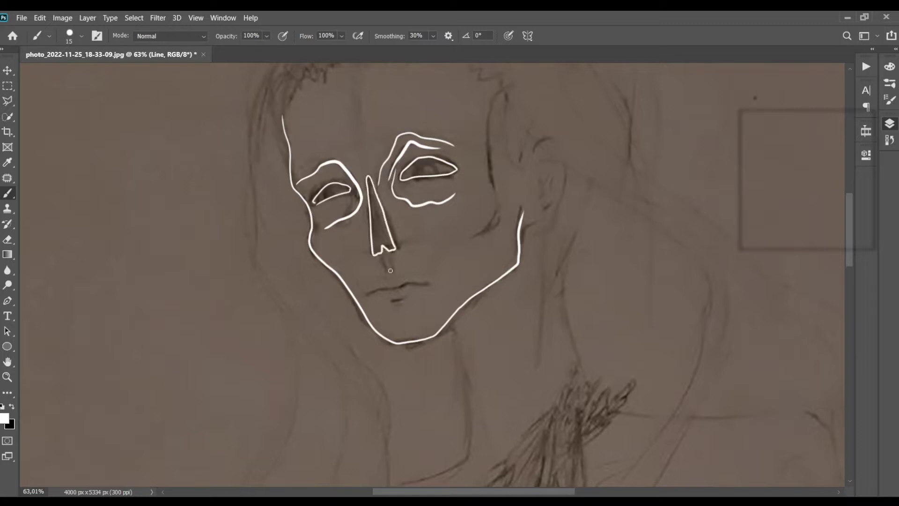
{"action": "scroll", "coordinate": [419, 157], "scroll_direction": "up", "scroll_amount": 2}
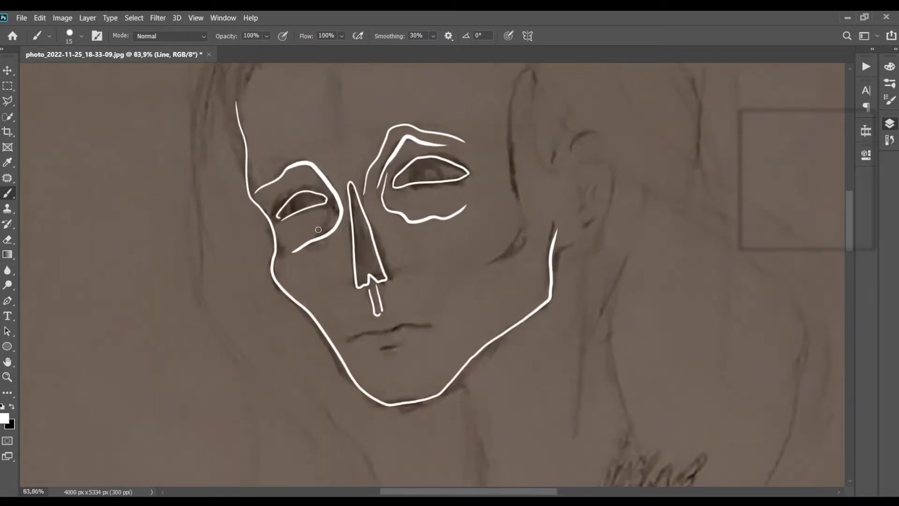
{"action": "key", "text": "e"}
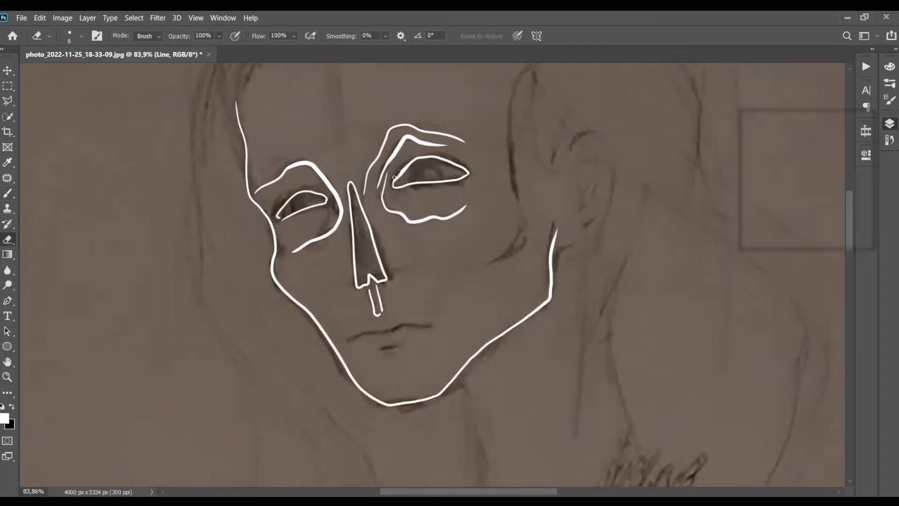
{"action": "key", "text": "b"}
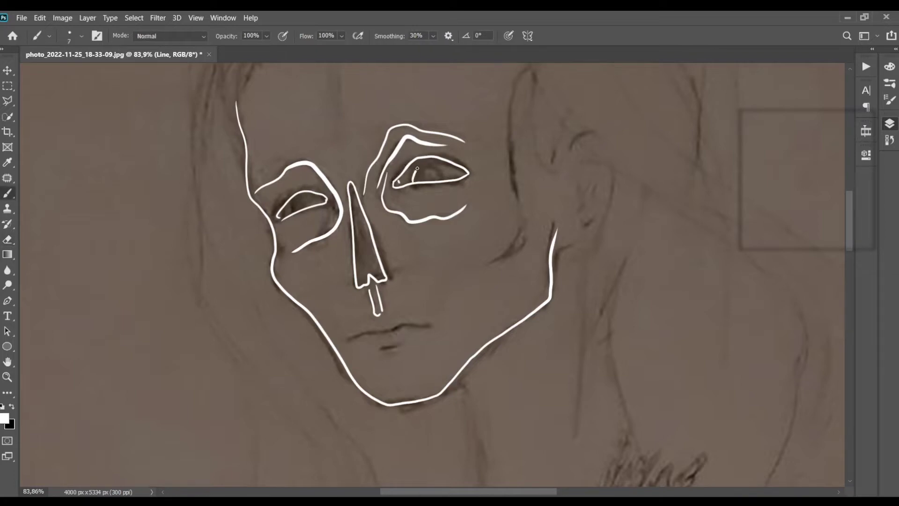
{"action": "left_click_drag", "start_coordinate": [418, 168], "coordinate": [438, 178]}
{"action": "mouse_move", "coordinate": [420, 173]}
{"action": "left_mouse_down"}
{"action": "mouse_move", "coordinate": [412, 181]}
{"action": "mouse_move", "coordinate": [435, 179]}
{"action": "left_mouse_up"}
{"action": "left_click_drag", "start_coordinate": [294, 202], "coordinate": [300, 196]}
{"action": "key", "text": "e"}
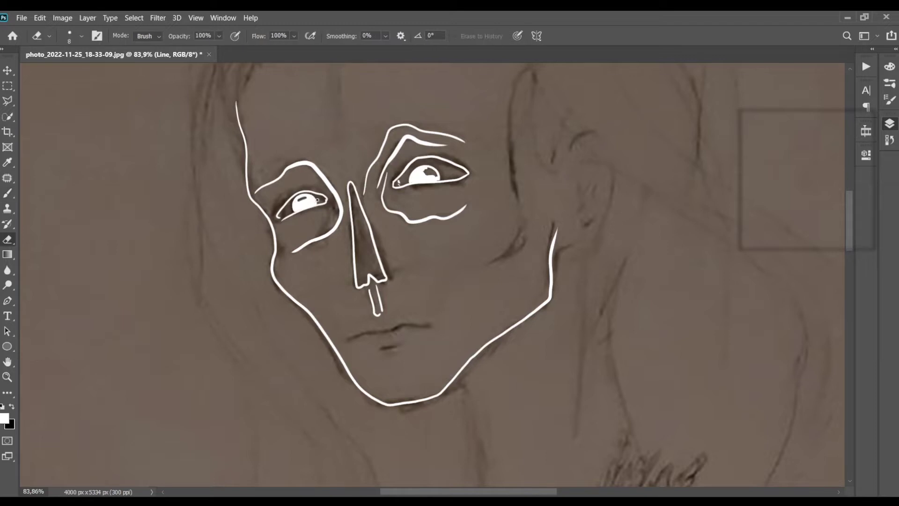
{"action": "key", "text": "b"}
{"action": "left_click_drag", "start_coordinate": [424, 172], "coordinate": [433, 174]}
{"action": "key", "text": "e"}
{"action": "key", "text": "b"}
Draw the upper and lower lips, then trace the back of the jaw and the ear
{"action": "scroll", "coordinate": [540, 175], "scroll_direction": "up", "scroll_amount": 1}
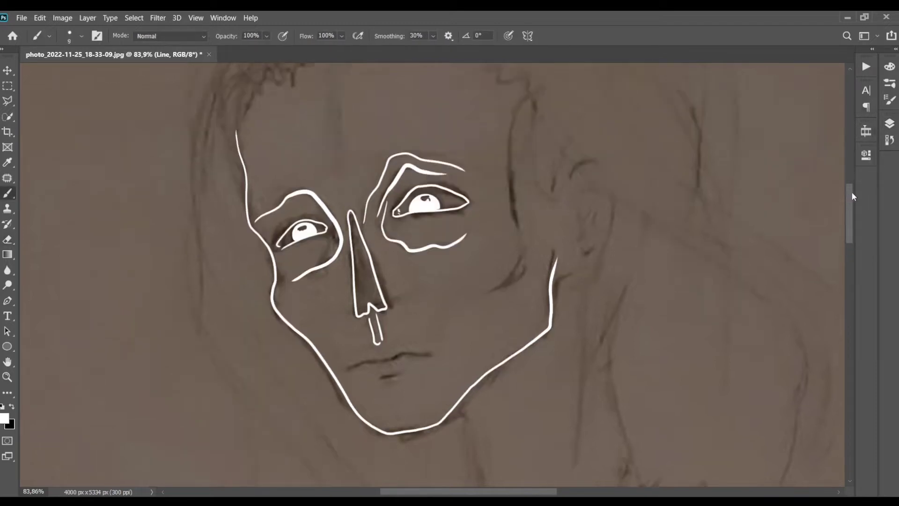
{"action": "scroll", "coordinate": [541, 175], "scroll_direction": "up", "scroll_amount": 2}
{"action": "left_click_drag", "start_coordinate": [522, 150], "coordinate": [491, 334]}
{"action": "scroll", "coordinate": [492, 328], "scroll_direction": "down", "scroll_amount": 2}
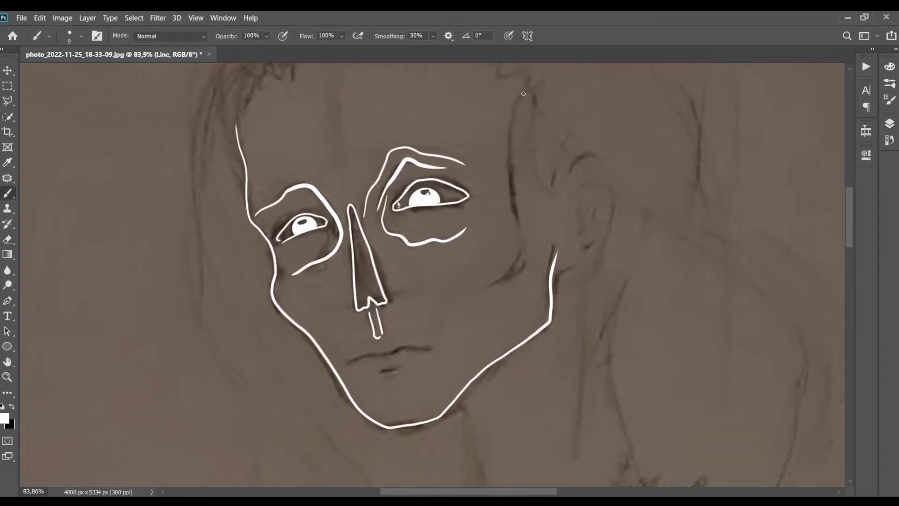
{"action": "left_click_drag", "start_coordinate": [382, 356], "coordinate": [429, 347]}
{"action": "key", "text": "ctrl+z"}
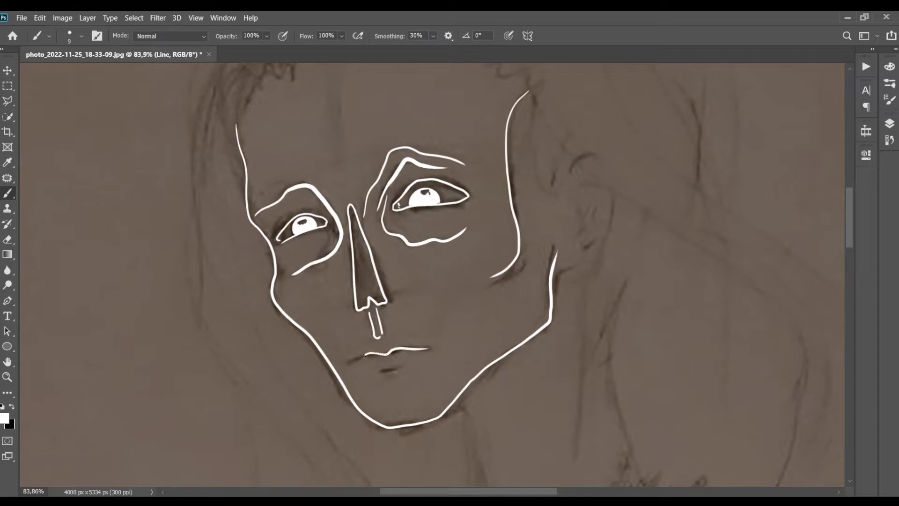
{"action": "mouse_move", "coordinate": [365, 355]}
{"action": "left_mouse_down"}
{"action": "mouse_move", "coordinate": [350, 363]}
{"action": "mouse_move", "coordinate": [406, 368]}
{"action": "left_mouse_up"}
{"action": "left_click_drag", "start_coordinate": [555, 275], "coordinate": [608, 194]}
{"action": "mouse_move", "coordinate": [556, 182]}
{"action": "left_mouse_down"}
{"action": "mouse_move", "coordinate": [570, 155]}
{"action": "mouse_move", "coordinate": [563, 223]}
{"action": "mouse_move", "coordinate": [591, 192]}
{"action": "left_mouse_up"}
{"action": "left_click_drag", "start_coordinate": [594, 201], "coordinate": [578, 241]}
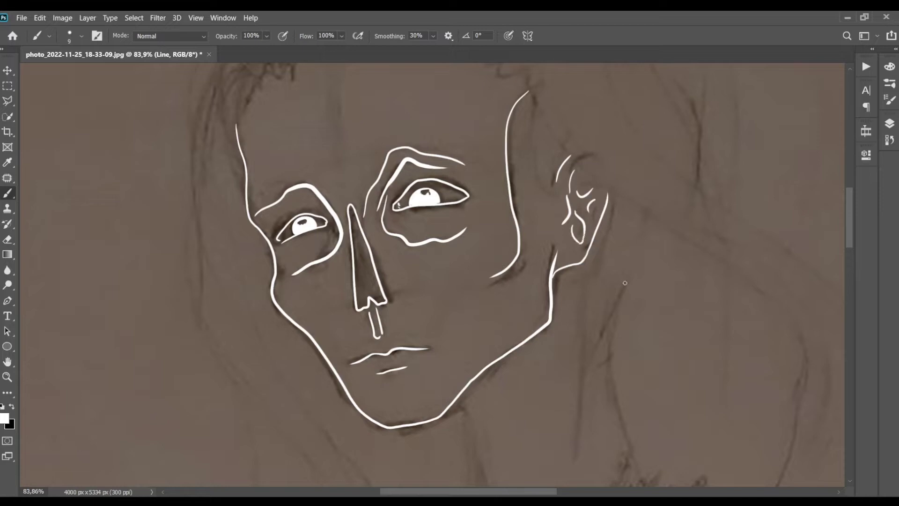
With a larger brush, outline the neck and both shoulders in white
{"action": "scroll", "coordinate": [624, 283], "scroll_direction": "down", "scroll_amount": 3}
{"action": "key", "text": "bracketright"}
{"action": "key", "text": "bracketright"}
{"action": "key", "text": "bracketright"}
{"action": "left_click_drag", "start_coordinate": [450, 249], "coordinate": [461, 340]}
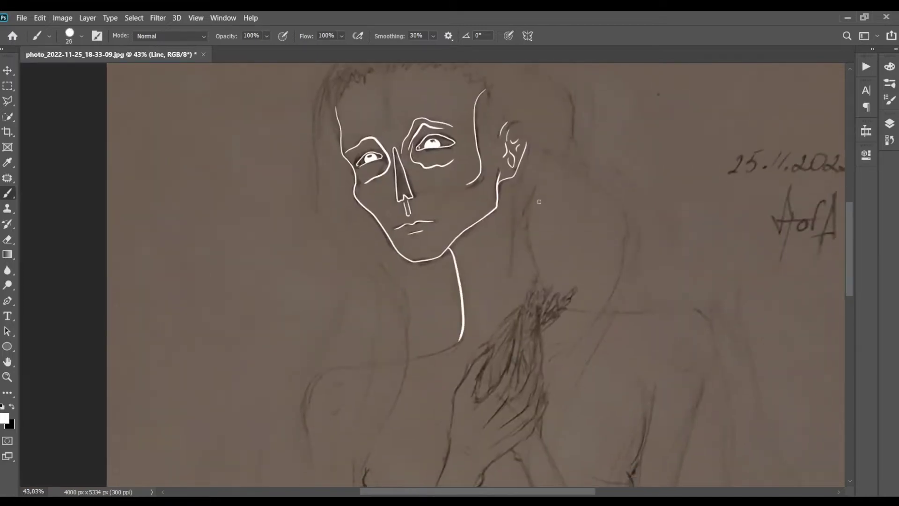
{"action": "left_click_drag", "start_coordinate": [539, 183], "coordinate": [535, 272]}
{"action": "left_click_drag", "start_coordinate": [460, 339], "coordinate": [296, 399]}
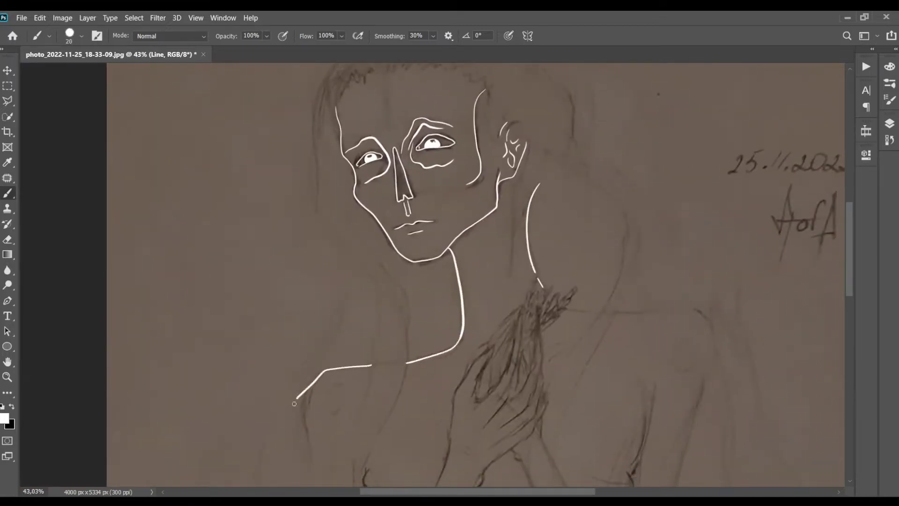
{"action": "left_click_drag", "start_coordinate": [581, 312], "coordinate": [596, 311]}
{"action": "left_click_drag", "start_coordinate": [616, 312], "coordinate": [708, 320]}
{"action": "scroll", "coordinate": [709, 320], "scroll_direction": "down", "scroll_amount": 3}
{"action": "left_click_drag", "start_coordinate": [716, 212], "coordinate": [658, 470]}
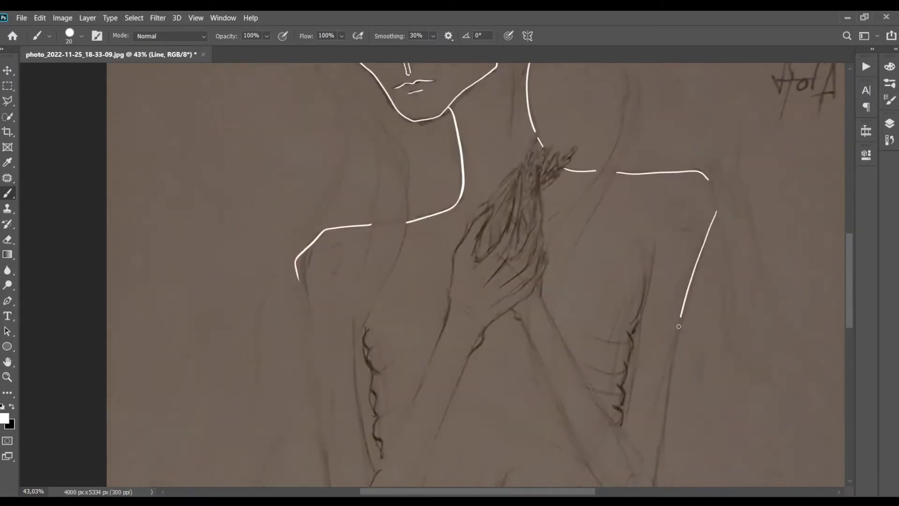
{"action": "left_click_drag", "start_coordinate": [641, 328], "coordinate": [638, 240]}
{"action": "scroll", "coordinate": [638, 240], "scroll_direction": "down", "scroll_amount": 3}
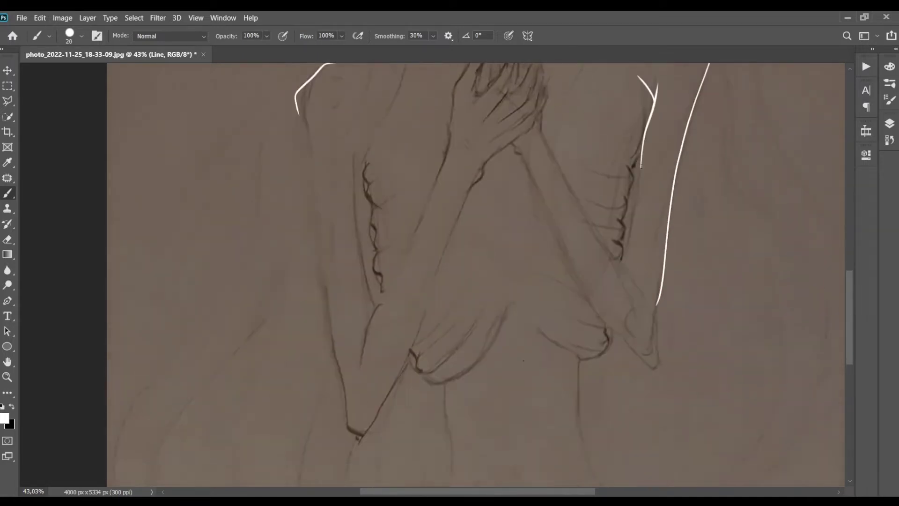
{"action": "left_click_drag", "start_coordinate": [641, 161], "coordinate": [626, 263]}
Trace the crossed forearms and the inner arm, redrawing strokes until they fit
{"action": "mouse_move", "coordinate": [298, 113]}
{"action": "left_mouse_down"}
{"action": "mouse_move", "coordinate": [328, 246]}
{"action": "mouse_move", "coordinate": [315, 195]}
{"action": "mouse_move", "coordinate": [351, 430]}
{"action": "mouse_move", "coordinate": [445, 255]}
{"action": "mouse_move", "coordinate": [466, 192]}
{"action": "left_mouse_up"}
{"action": "key", "text": "ctrl+z"}
{"action": "mouse_move", "coordinate": [453, 103]}
{"action": "left_mouse_down"}
{"action": "mouse_move", "coordinate": [447, 149]}
{"action": "mouse_move", "coordinate": [386, 309]}
{"action": "left_mouse_up"}
{"action": "key", "text": "ctrl+z"}
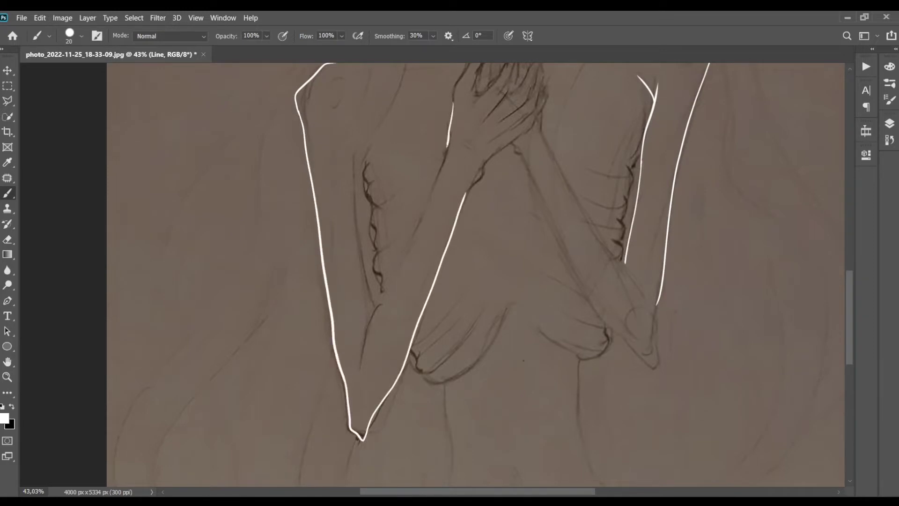
{"action": "key", "text": "ctrl+z"}
{"action": "left_click_drag", "start_coordinate": [448, 143], "coordinate": [361, 359]}
{"action": "left_click_drag", "start_coordinate": [369, 129], "coordinate": [354, 182]}
{"action": "key", "text": "ctrl+z"}
{"action": "mouse_move", "coordinate": [356, 143]}
{"action": "left_mouse_down"}
{"action": "mouse_move", "coordinate": [356, 224]}
{"action": "mouse_move", "coordinate": [372, 309]}
{"action": "left_mouse_up"}
With a smaller brush, begin outlining a finger of the hand holding the wheat
{"action": "scroll", "coordinate": [468, 234], "scroll_direction": "up", "scroll_amount": 2}
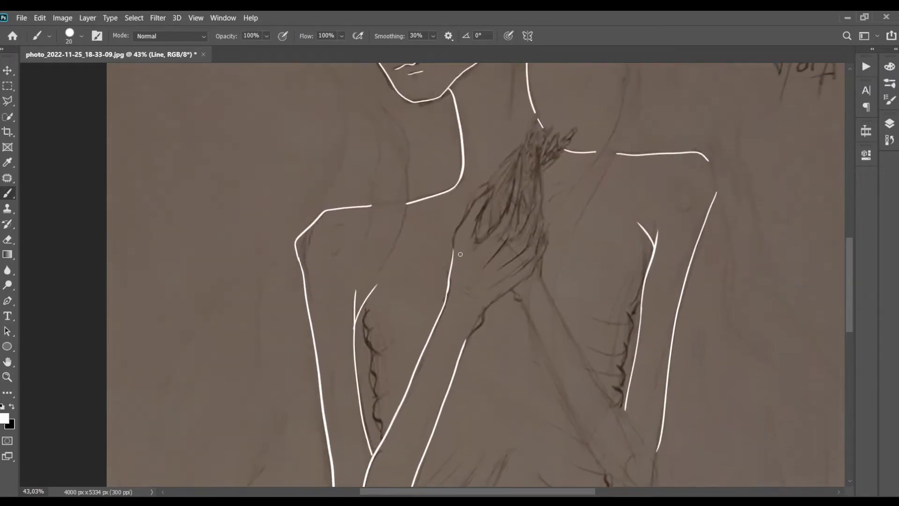
{"action": "scroll", "coordinate": [469, 225], "scroll_direction": "up", "scroll_amount": 3}
{"action": "key", "text": "bracketleft"}
{"action": "key", "text": "bracketleft"}
{"action": "key", "text": "bracketleft"}
{"action": "mouse_move", "coordinate": [420, 270]}
{"action": "left_mouse_down"}
{"action": "mouse_move", "coordinate": [457, 176]}
{"action": "mouse_move", "coordinate": [494, 144]}
{"action": "mouse_move", "coordinate": [459, 233]}
{"action": "mouse_move", "coordinate": [487, 224]}
{"action": "mouse_move", "coordinate": [517, 180]}
{"action": "left_mouse_up"}
{"action": "mouse_move", "coordinate": [545, 83]}
{"action": "left_mouse_down"}
{"action": "mouse_move", "coordinate": [517, 185]}
{"action": "mouse_move", "coordinate": [541, 140]}
{"action": "mouse_move", "coordinate": [539, 180]}
{"action": "mouse_move", "coordinate": [489, 277]}
{"action": "left_mouse_up"}
Outline the raised hand's fingers and knuckles down into the palm
{"action": "key", "text": "e"}
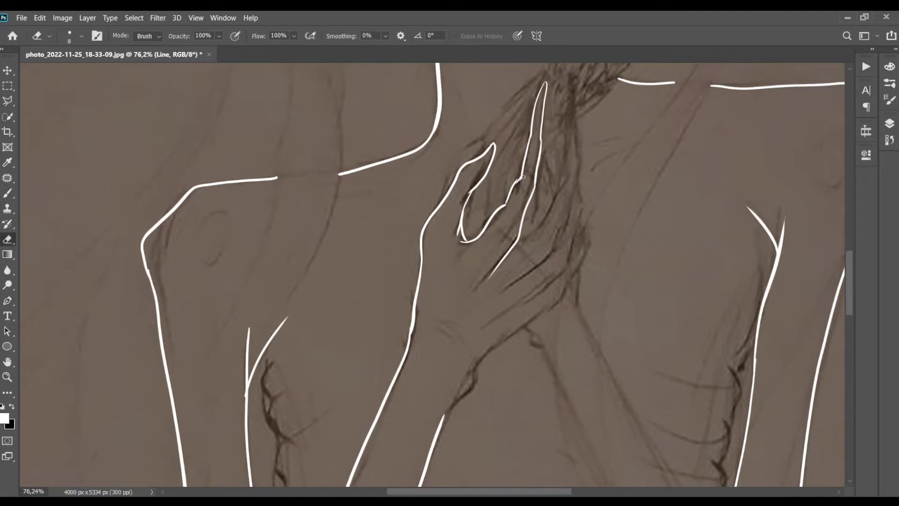
{"action": "key", "text": "b"}
{"action": "key", "text": "e"}
{"action": "key", "text": "b"}
{"action": "scroll", "coordinate": [594, 172], "scroll_direction": "up", "scroll_amount": 3}
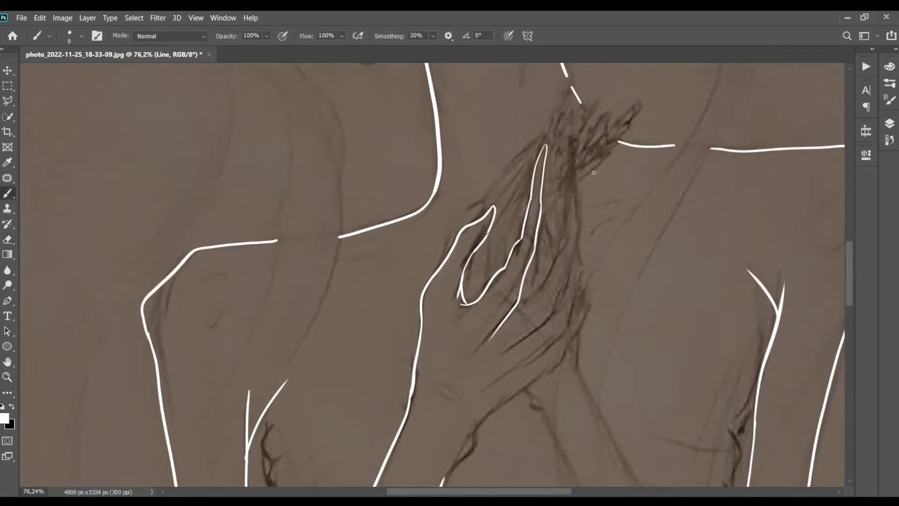
{"action": "left_click_drag", "start_coordinate": [571, 136], "coordinate": [563, 218]}
{"action": "mouse_move", "coordinate": [572, 135]}
{"action": "left_mouse_down"}
{"action": "mouse_move", "coordinate": [580, 202]}
{"action": "mouse_move", "coordinate": [524, 301]}
{"action": "left_mouse_up"}
{"action": "key", "text": "ctrl+z"}
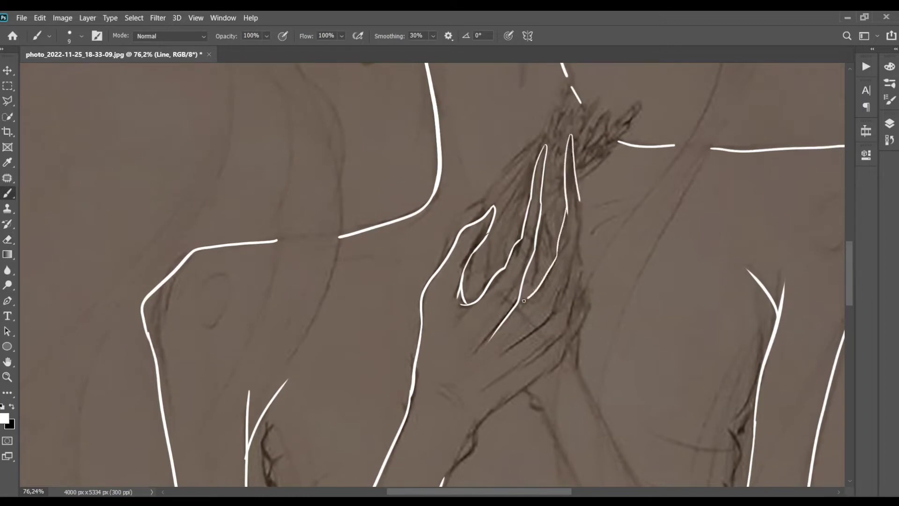
{"action": "mouse_move", "coordinate": [580, 201]}
{"action": "left_mouse_down"}
{"action": "mouse_move", "coordinate": [576, 257]}
{"action": "mouse_move", "coordinate": [505, 352]}
{"action": "left_mouse_up"}
{"action": "mouse_move", "coordinate": [577, 253]}
{"action": "left_mouse_down"}
{"action": "mouse_move", "coordinate": [575, 304]}
{"action": "mouse_move", "coordinate": [577, 282]}
{"action": "mouse_move", "coordinate": [515, 380]}
{"action": "left_mouse_up"}
{"action": "key", "text": "ctrl+z"}
{"action": "key", "text": "ctrl+z"}
{"action": "left_click_drag", "start_coordinate": [579, 286], "coordinate": [575, 351]}
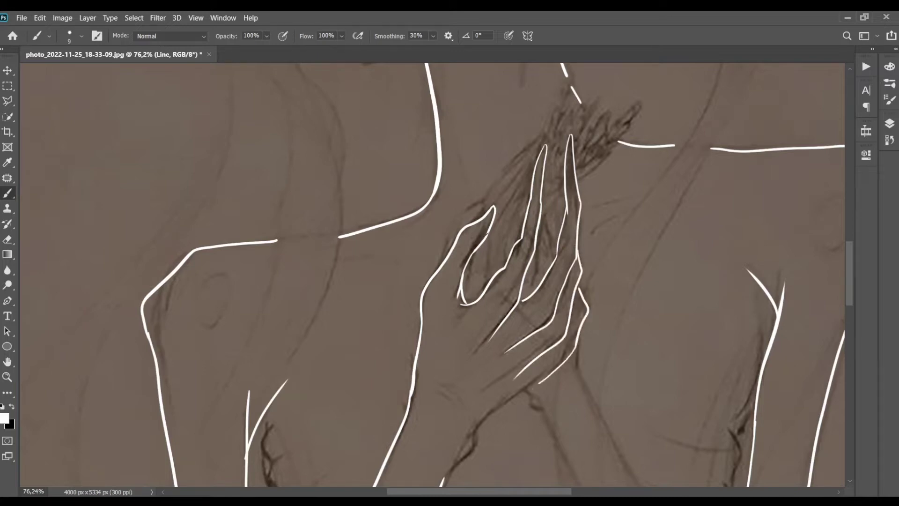
Trace the wrist line down the hand and add short finishing strokes
{"action": "scroll", "coordinate": [721, 233], "scroll_direction": "down", "scroll_amount": 5}
{"action": "mouse_move", "coordinate": [577, 187]}
{"action": "left_mouse_down"}
{"action": "mouse_move", "coordinate": [472, 266]}
{"action": "mouse_move", "coordinate": [473, 284]}
{"action": "mouse_move", "coordinate": [444, 319]}
{"action": "left_mouse_up"}
{"action": "key", "text": "e"}
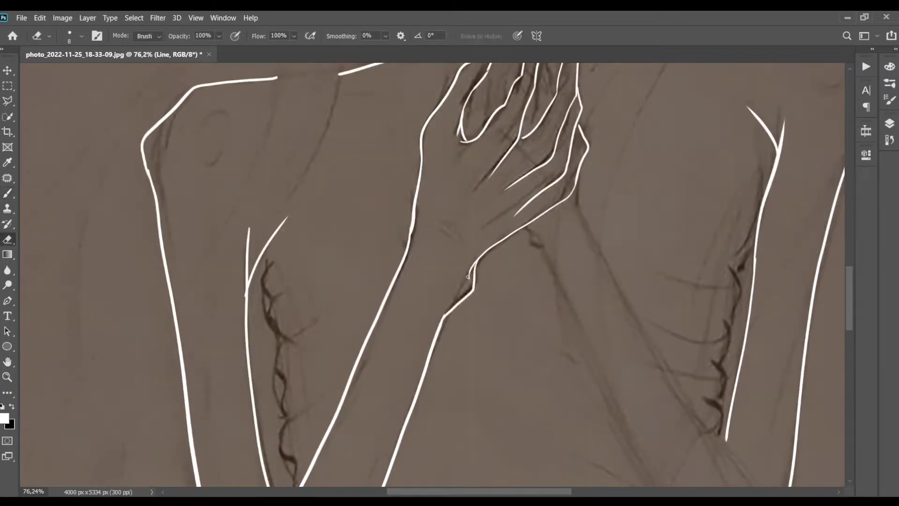
{"action": "scroll", "coordinate": [820, 245], "scroll_direction": "up", "scroll_amount": 6}
{"action": "key", "text": "b"}
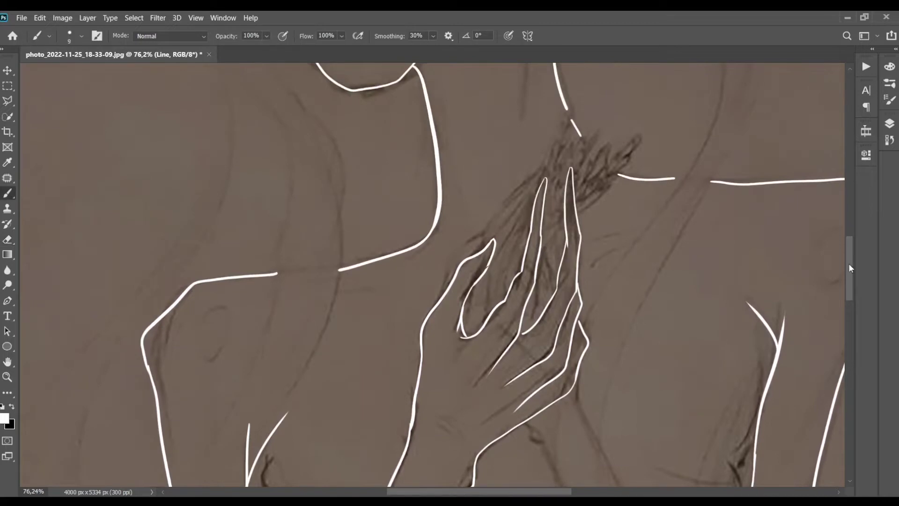
{"action": "scroll", "coordinate": [848, 263], "scroll_direction": "down", "scroll_amount": 7}
{"action": "left_click_drag", "start_coordinate": [577, 146], "coordinate": [578, 180]}
{"action": "left_click_drag", "start_coordinate": [521, 206], "coordinate": [549, 238]}
{"action": "scroll", "coordinate": [840, 319], "scroll_direction": "down", "scroll_amount": 2}
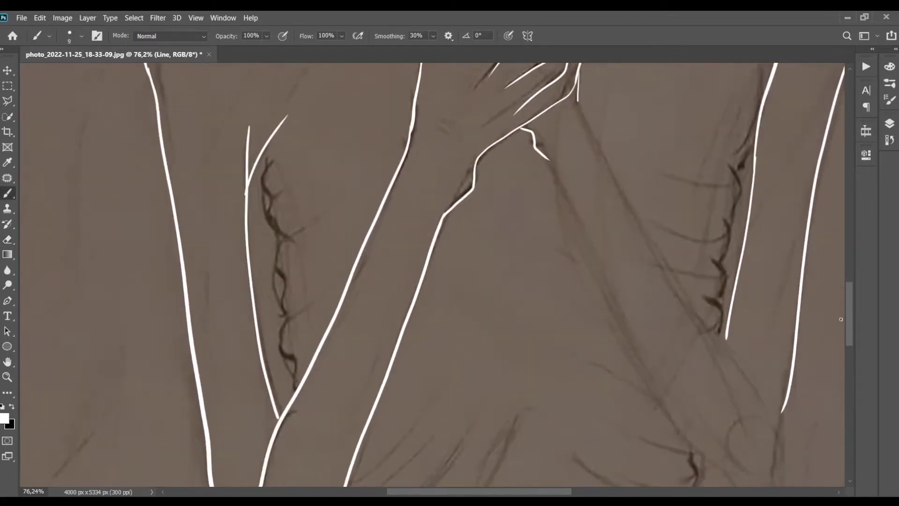
{"action": "scroll", "coordinate": [841, 319], "scroll_direction": "right", "scroll_amount": 5}
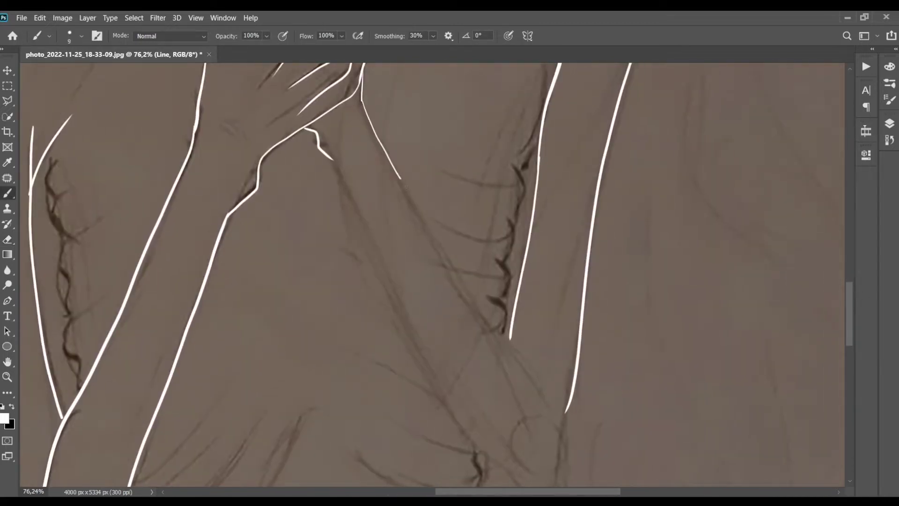
{"action": "key", "text": "bracketright"}
{"action": "key", "text": "bracketright"}
Draw a second pair of forearm lines extending down to the wrist
{"action": "scroll", "coordinate": [451, 276], "scroll_direction": "down", "scroll_amount": 3}
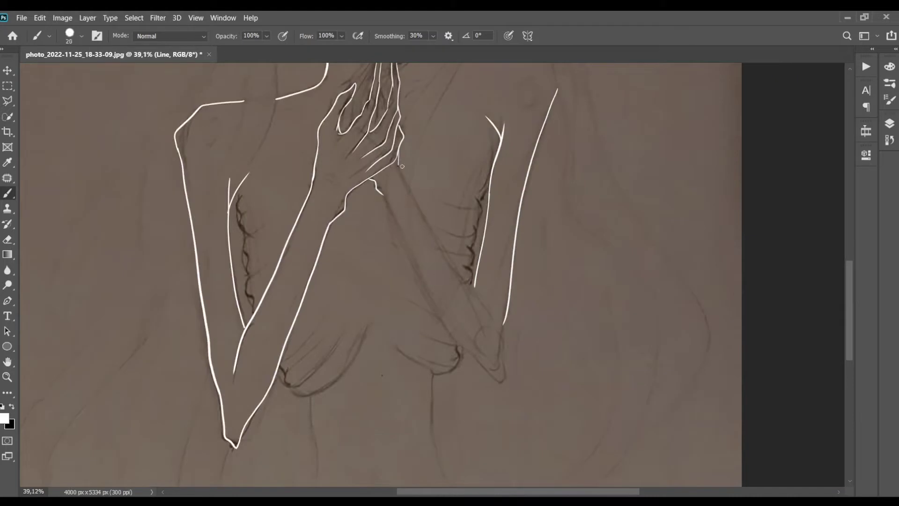
{"action": "left_click_drag", "start_coordinate": [398, 163], "coordinate": [493, 314]}
{"action": "mouse_move", "coordinate": [381, 191]}
{"action": "left_mouse_down"}
{"action": "mouse_move", "coordinate": [418, 268]}
{"action": "mouse_move", "coordinate": [495, 372]}
{"action": "left_mouse_up"}
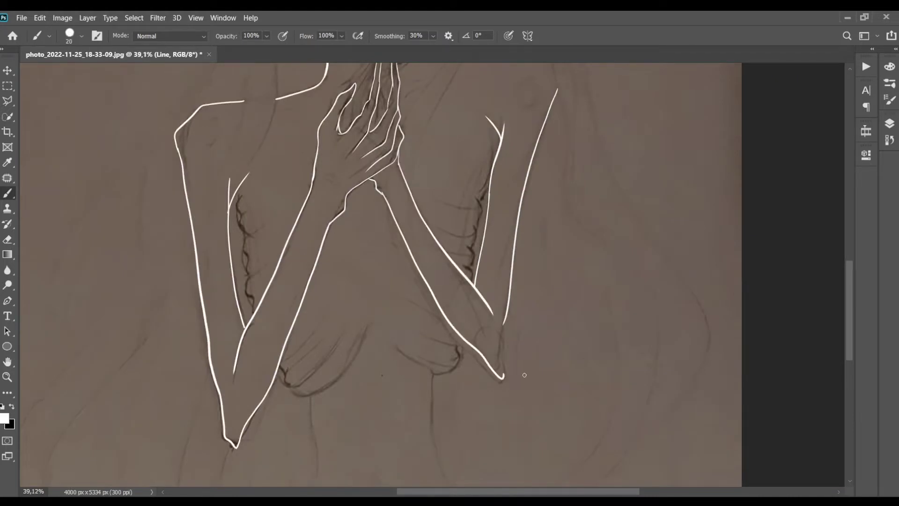
{"action": "left_click_drag", "start_coordinate": [504, 323], "coordinate": [499, 370]}
{"action": "scroll", "coordinate": [503, 304], "scroll_direction": "left", "scroll_amount": 2}
{"action": "scroll", "coordinate": [503, 305], "scroll_direction": "up", "scroll_amount": 5}
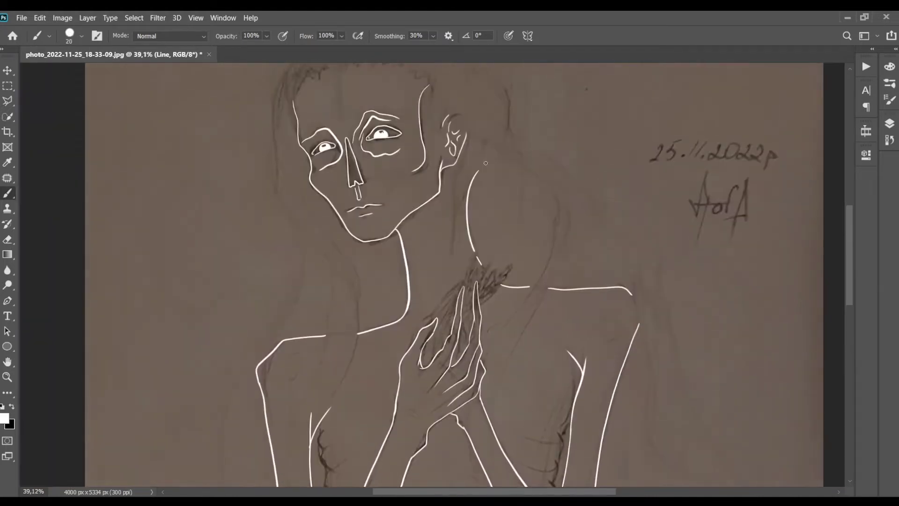
Trace the neck tendon lines and add short collarbone strokes beside the hand
{"action": "mouse_move", "coordinate": [460, 172]}
{"action": "left_mouse_down"}
{"action": "mouse_move", "coordinate": [451, 274]}
{"action": "mouse_move", "coordinate": [441, 282]}
{"action": "left_mouse_up"}
{"action": "left_click_drag", "start_coordinate": [412, 278], "coordinate": [420, 297]}
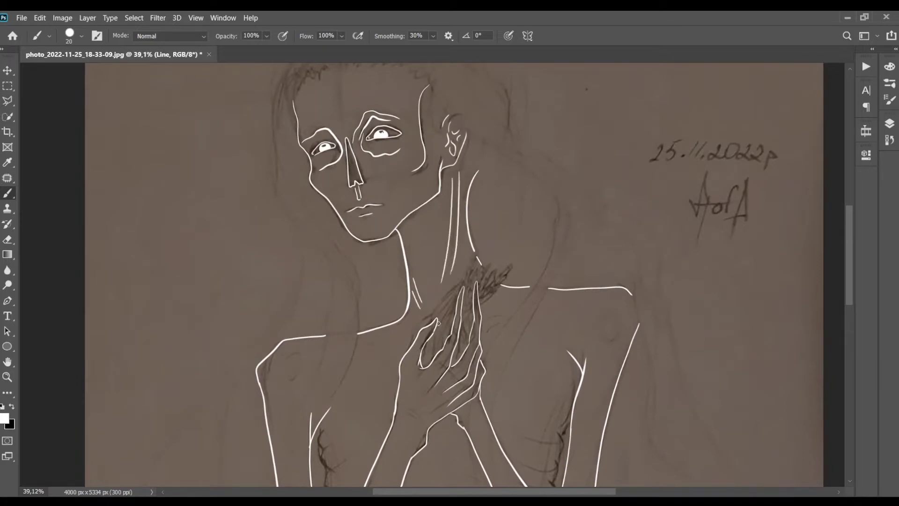
{"action": "left_click_drag", "start_coordinate": [483, 319], "coordinate": [508, 313]}
{"action": "left_click_drag", "start_coordinate": [417, 335], "coordinate": [370, 337]}
{"action": "scroll", "coordinate": [477, 315], "scroll_direction": "up", "scroll_amount": 2}
{"action": "scroll", "coordinate": [476, 313], "scroll_direction": "up", "scroll_amount": 1}
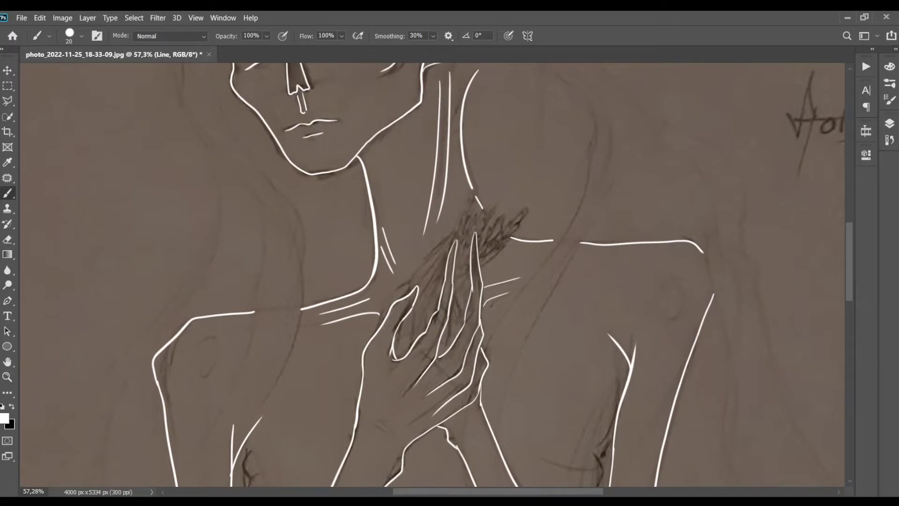
{"action": "scroll", "coordinate": [778, 204], "scroll_direction": "down", "scroll_amount": 3}
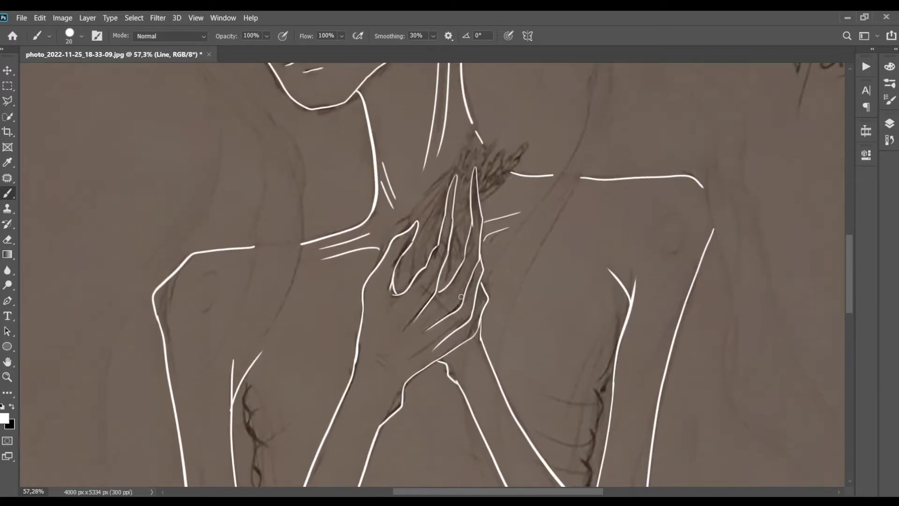
On Layer 1, sketch black guide lines from the wrist around the hand and fingers
{"action": "key", "text": "alt+bracketleft"}
{"action": "key", "text": "x"}
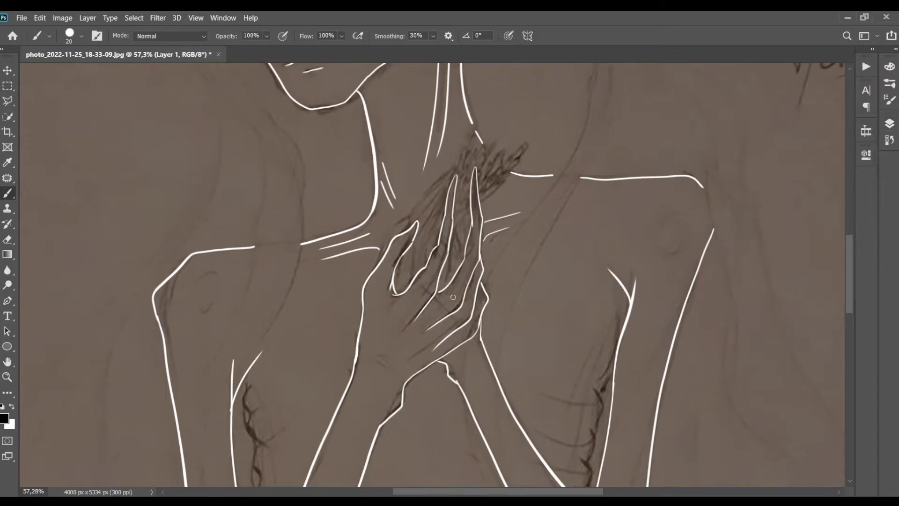
{"action": "left_click", "coordinate": [465, 356]}
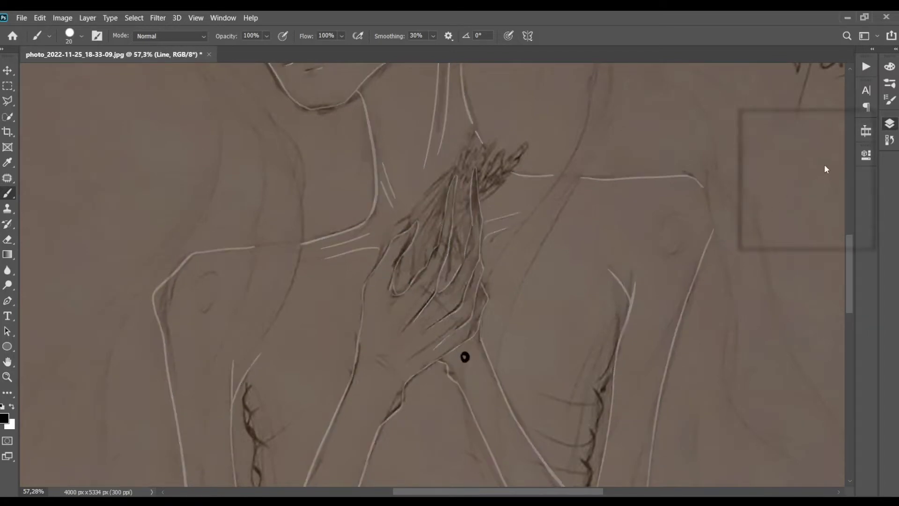
{"action": "left_click", "coordinate": [460, 274], "text": "shift"}
{"action": "left_click_drag", "start_coordinate": [390, 295], "coordinate": [430, 281]}
{"action": "left_click_drag", "start_coordinate": [390, 296], "coordinate": [438, 357]}
{"action": "left_click_drag", "start_coordinate": [440, 281], "coordinate": [447, 291]}
{"action": "left_click_drag", "start_coordinate": [472, 302], "coordinate": [479, 338]}
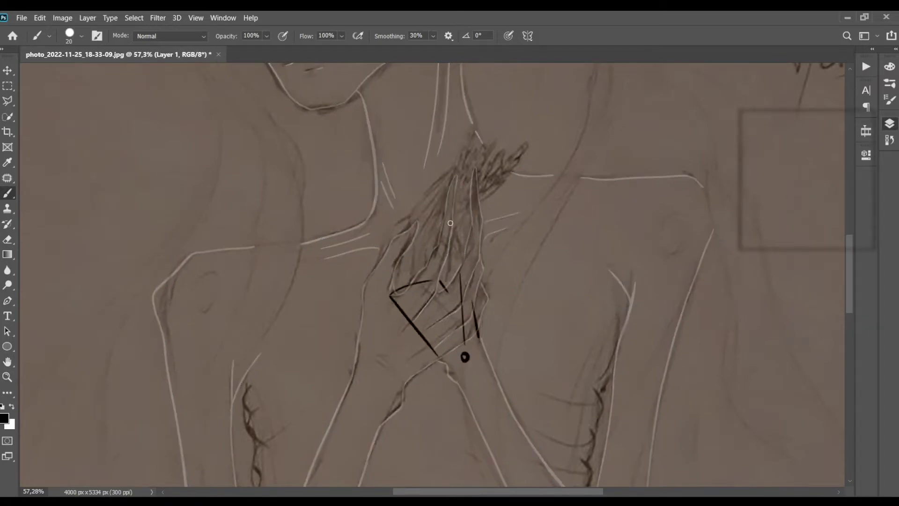
{"action": "left_click_drag", "start_coordinate": [450, 221], "coordinate": [475, 298]}
Hatch diagonal black guides across the hand and connect the fingertips to a peak
{"action": "left_click_drag", "start_coordinate": [424, 278], "coordinate": [453, 327]}
{"action": "mouse_move", "coordinate": [411, 285]}
{"action": "left_mouse_down"}
{"action": "mouse_move", "coordinate": [445, 335]}
{"action": "mouse_move", "coordinate": [431, 337]}
{"action": "left_mouse_up"}
{"action": "left_click_drag", "start_coordinate": [386, 304], "coordinate": [426, 345]}
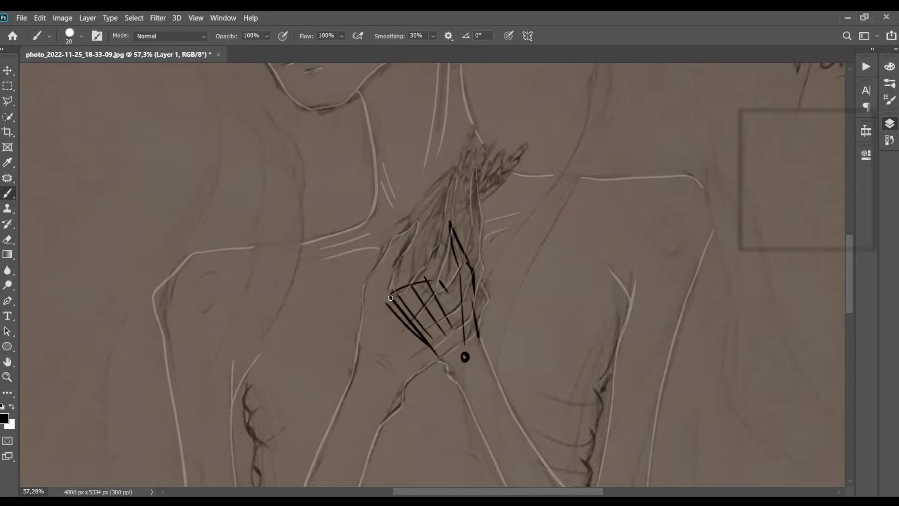
{"action": "left_click_drag", "start_coordinate": [439, 278], "coordinate": [456, 256]}
{"action": "mouse_move", "coordinate": [446, 203]}
{"action": "left_mouse_down"}
{"action": "mouse_move", "coordinate": [473, 266]}
{"action": "mouse_move", "coordinate": [446, 205]}
{"action": "left_mouse_up"}
{"action": "mouse_move", "coordinate": [413, 287]}
{"action": "left_mouse_down"}
{"action": "mouse_move", "coordinate": [418, 240]}
{"action": "mouse_move", "coordinate": [444, 201]}
{"action": "mouse_move", "coordinate": [404, 275]}
{"action": "mouse_move", "coordinate": [416, 238]}
{"action": "left_mouse_up"}
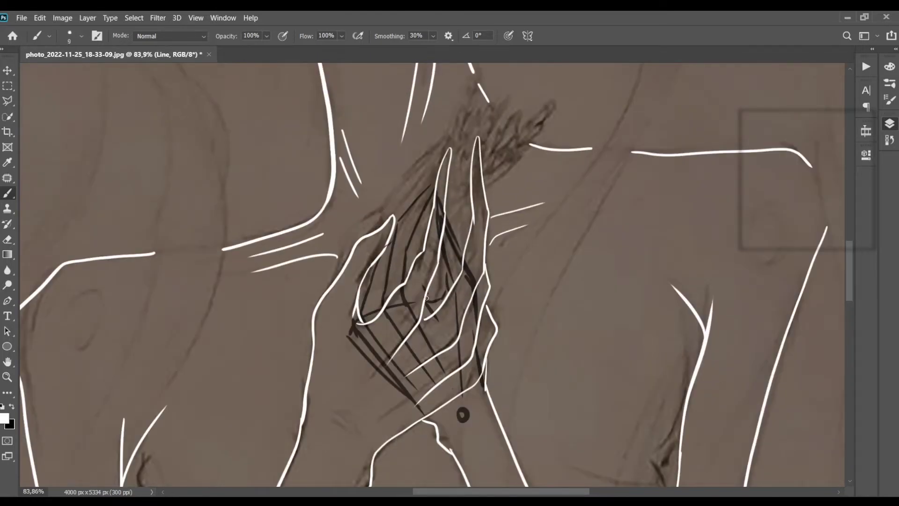
Redraw long white finger lines over the guides and hide the black guide layer
{"action": "mouse_move", "coordinate": [441, 296]}
{"action": "left_mouse_down"}
{"action": "mouse_move", "coordinate": [457, 221]}
{"action": "mouse_move", "coordinate": [447, 295]}
{"action": "left_mouse_up"}
{"action": "key", "text": "e"}
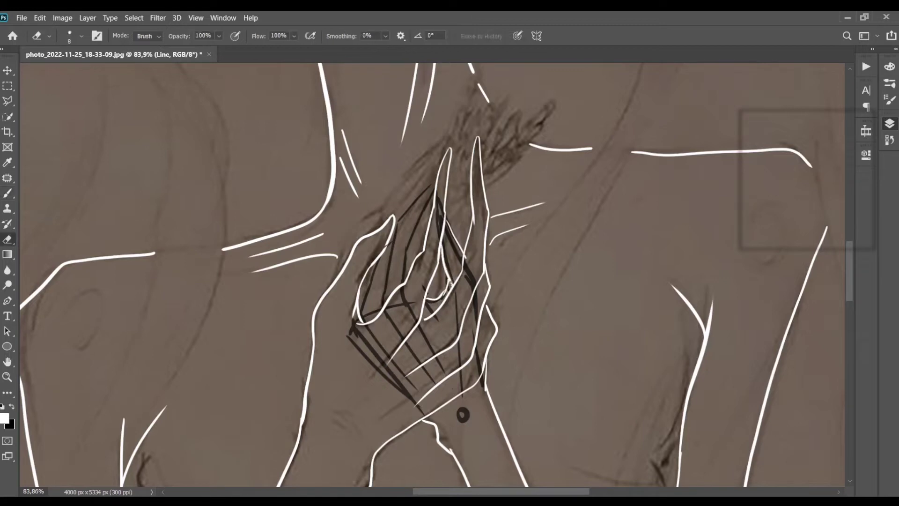
{"action": "key", "text": "b"}
{"action": "key", "text": "ctrl+z"}
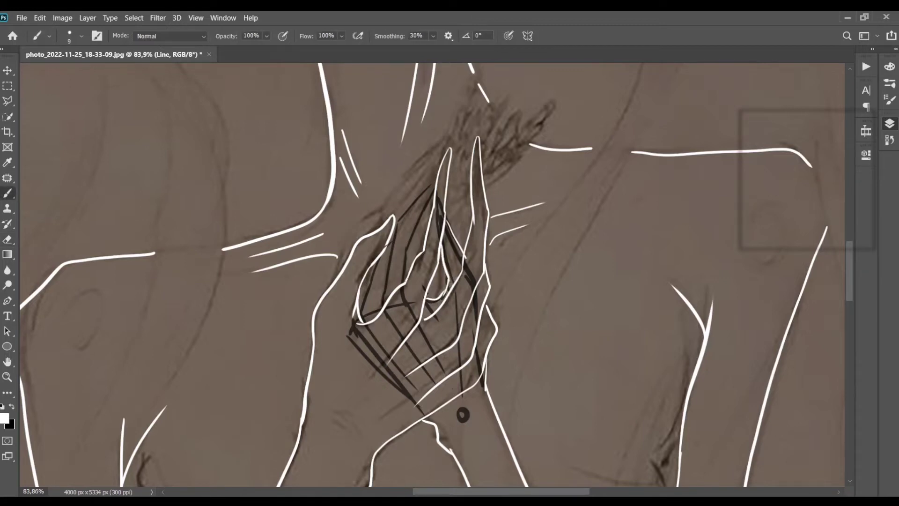
{"action": "left_click_drag", "start_coordinate": [402, 282], "coordinate": [433, 193]}
{"action": "left_click_drag", "start_coordinate": [383, 312], "coordinate": [434, 185]}
{"action": "left_click", "coordinate": [751, 228]}
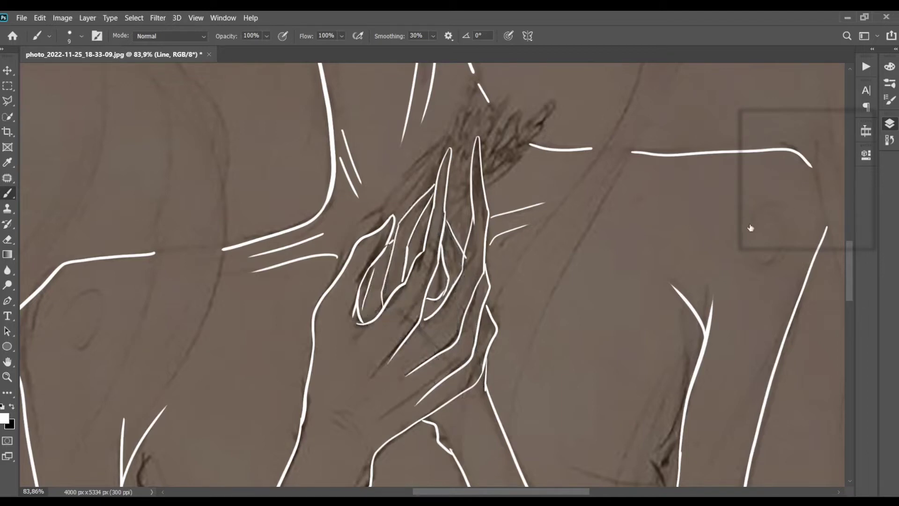
{"action": "key", "text": "e"}
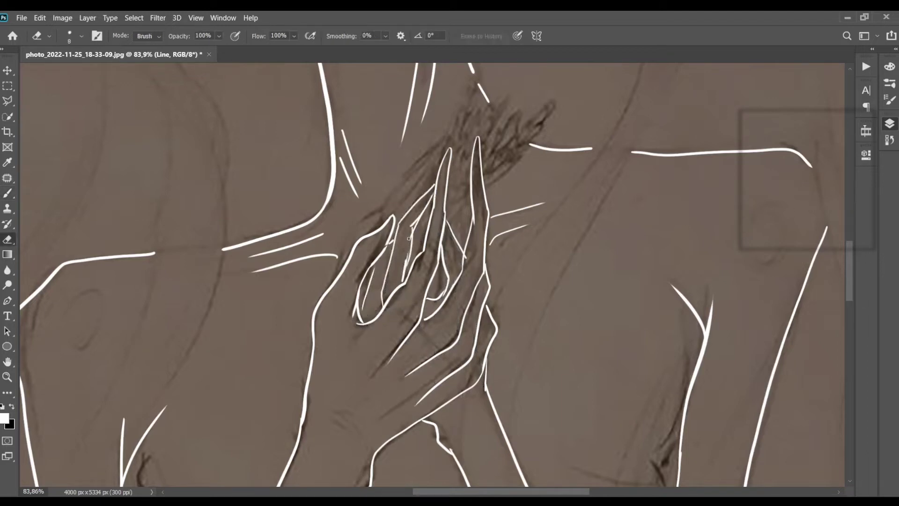
{"action": "key", "text": "b"}
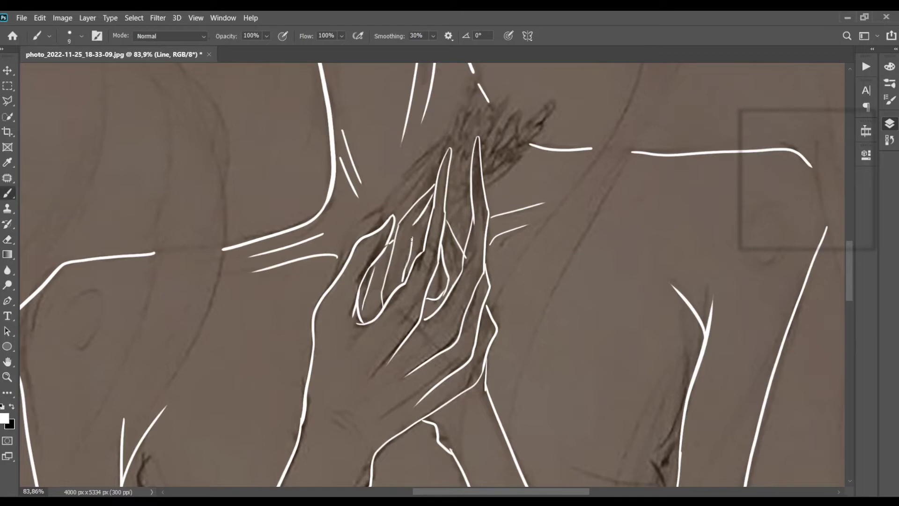
{"action": "key", "text": "e"}
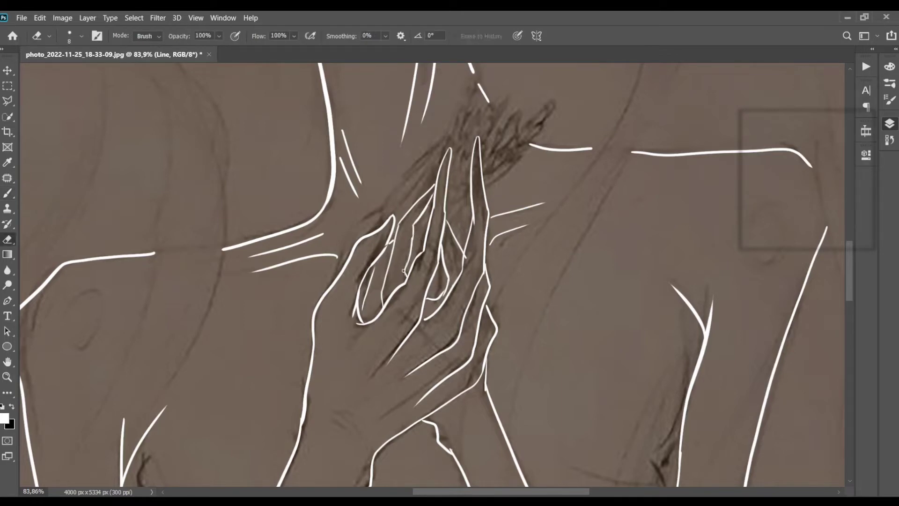
{"action": "key", "text": "b"}
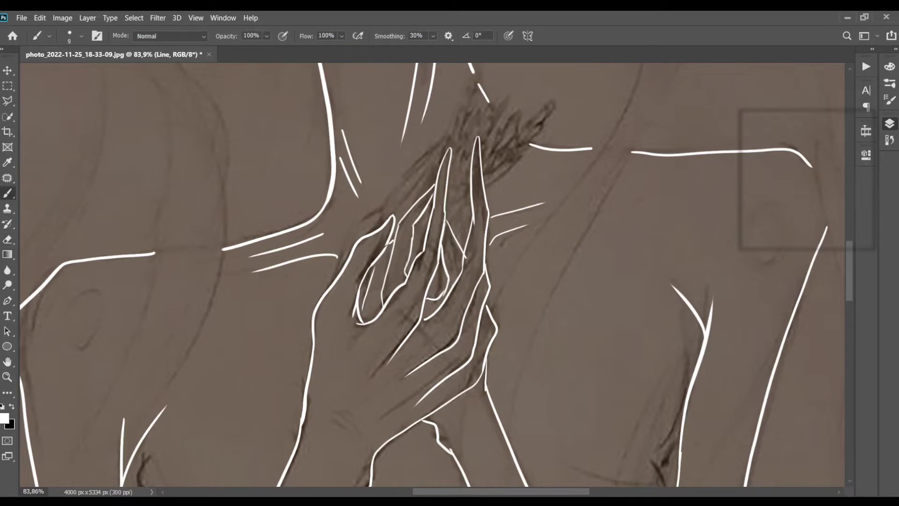
Draw thin, wavy white wheat stalks rising from the fingertips
{"action": "left_click_drag", "start_coordinate": [454, 140], "coordinate": [476, 83]}
{"action": "left_click_drag", "start_coordinate": [468, 189], "coordinate": [447, 211]}
{"action": "left_click_drag", "start_coordinate": [484, 174], "coordinate": [546, 113]}
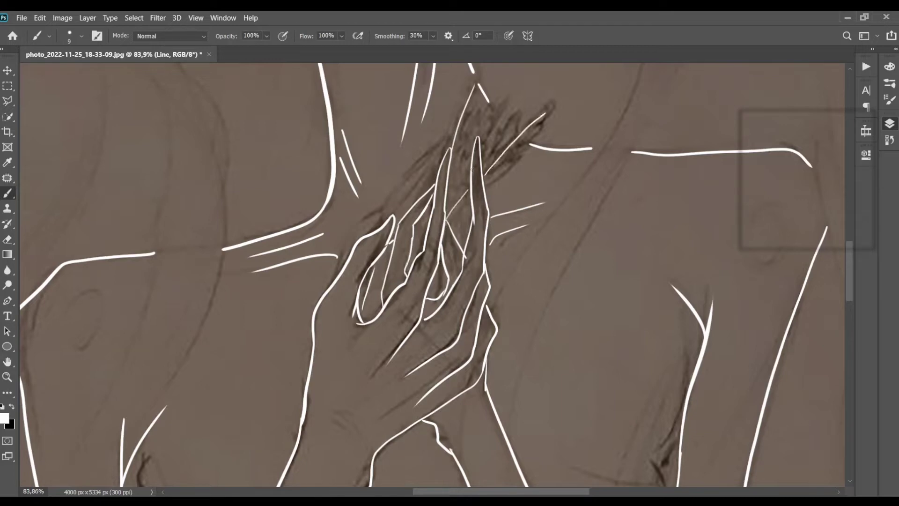
{"action": "left_click_drag", "start_coordinate": [484, 150], "coordinate": [525, 105]}
{"action": "left_click_drag", "start_coordinate": [444, 198], "coordinate": [481, 128]}
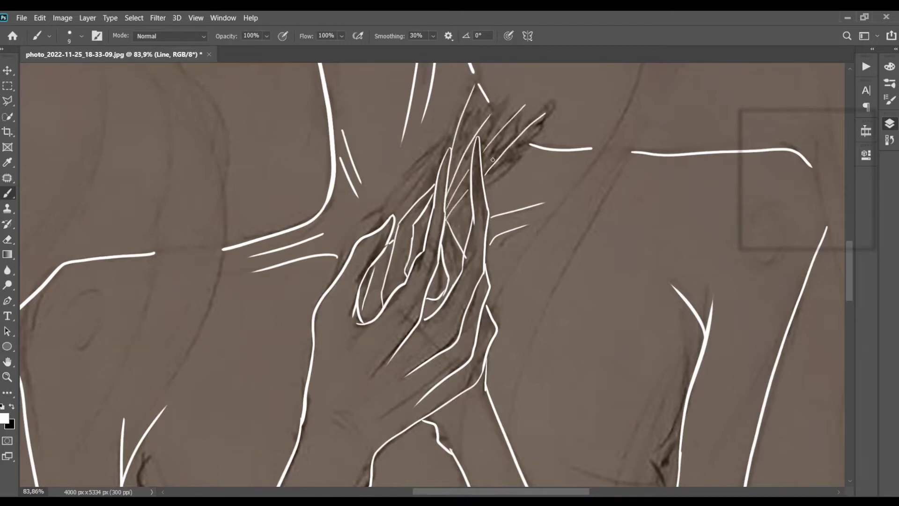
{"action": "left_click_drag", "start_coordinate": [484, 176], "coordinate": [531, 164]}
{"action": "left_click_drag", "start_coordinate": [451, 146], "coordinate": [484, 69]}
Outline four wheat grains above and right of the fingers, then fit the drawing in view
{"action": "scroll", "coordinate": [838, 205], "scroll_direction": "up", "scroll_amount": 5}
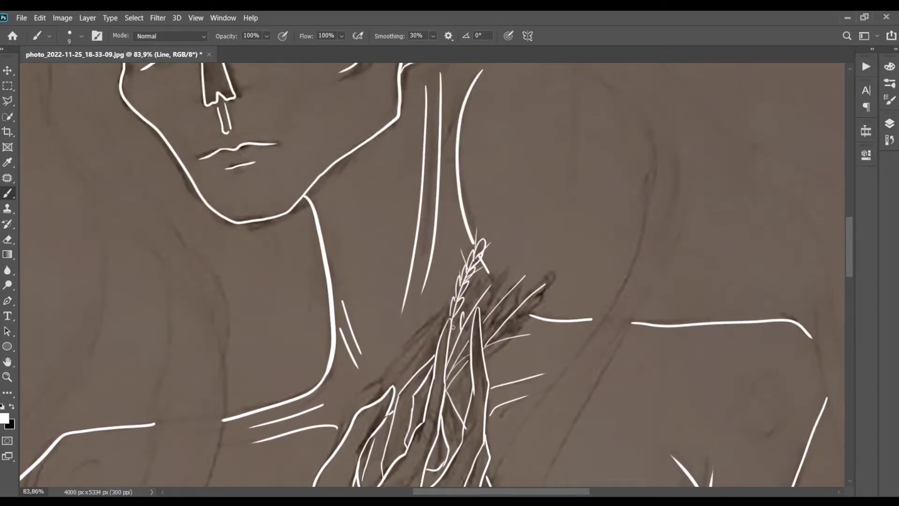
{"action": "mouse_move", "coordinate": [467, 315]}
{"action": "left_mouse_down"}
{"action": "mouse_move", "coordinate": [489, 279]}
{"action": "mouse_move", "coordinate": [455, 344]}
{"action": "mouse_move", "coordinate": [530, 268]}
{"action": "left_mouse_up"}
{"action": "left_click_drag", "start_coordinate": [483, 327], "coordinate": [533, 276]}
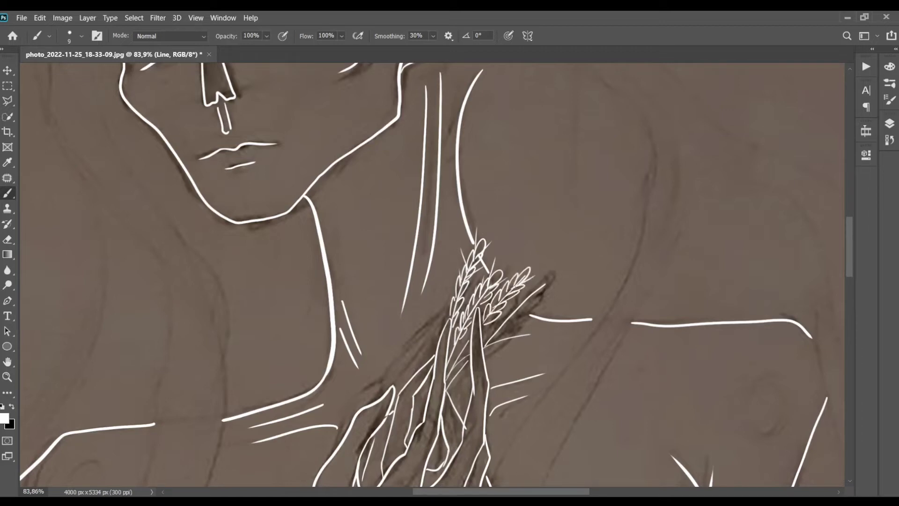
{"action": "mouse_move", "coordinate": [498, 332]}
{"action": "left_mouse_down"}
{"action": "mouse_move", "coordinate": [514, 305]}
{"action": "mouse_move", "coordinate": [555, 276]}
{"action": "mouse_move", "coordinate": [511, 305]}
{"action": "mouse_move", "coordinate": [538, 280]}
{"action": "mouse_move", "coordinate": [517, 318]}
{"action": "mouse_move", "coordinate": [549, 334]}
{"action": "left_mouse_up"}
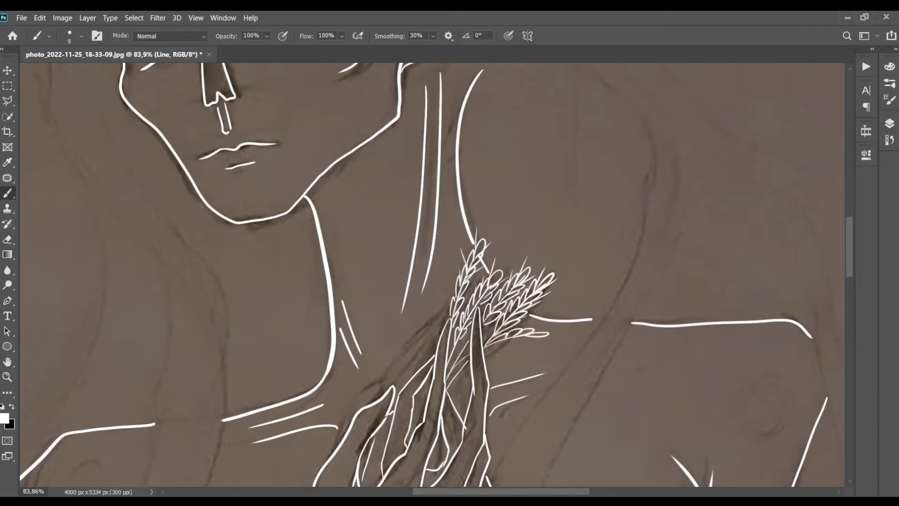
{"action": "left_click_drag", "start_coordinate": [485, 349], "coordinate": [521, 338]}
{"action": "key", "text": "ctrl+0"}
{"action": "scroll", "coordinate": [343, 231], "scroll_direction": "up", "scroll_amount": 2}
With a larger brush, trace the left ribs and both breast outlines in white
{"action": "scroll", "coordinate": [342, 231], "scroll_direction": "up", "scroll_amount": 2}
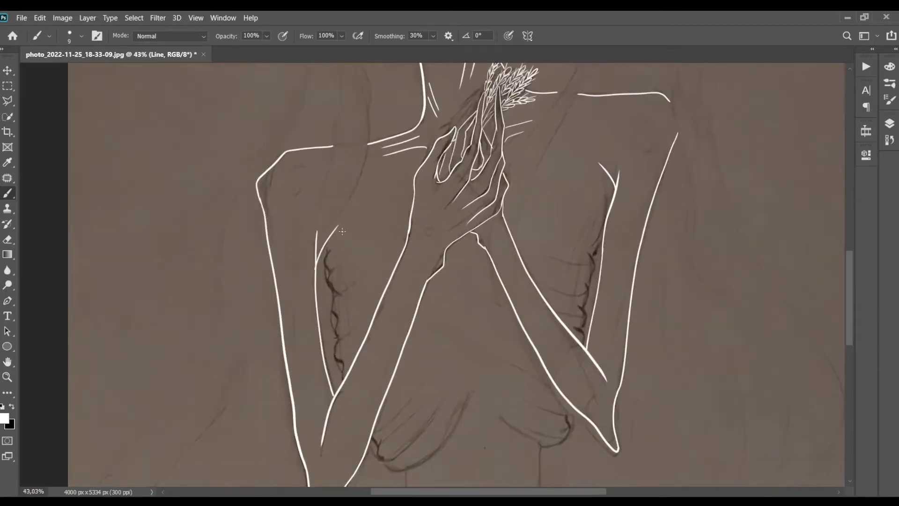
{"action": "key", "text": "bracketright"}
{"action": "key", "text": "bracketright"}
{"action": "key", "text": "bracketright"}
{"action": "left_click_drag", "start_coordinate": [329, 246], "coordinate": [343, 375]}
{"action": "left_click_drag", "start_coordinate": [606, 215], "coordinate": [579, 328]}
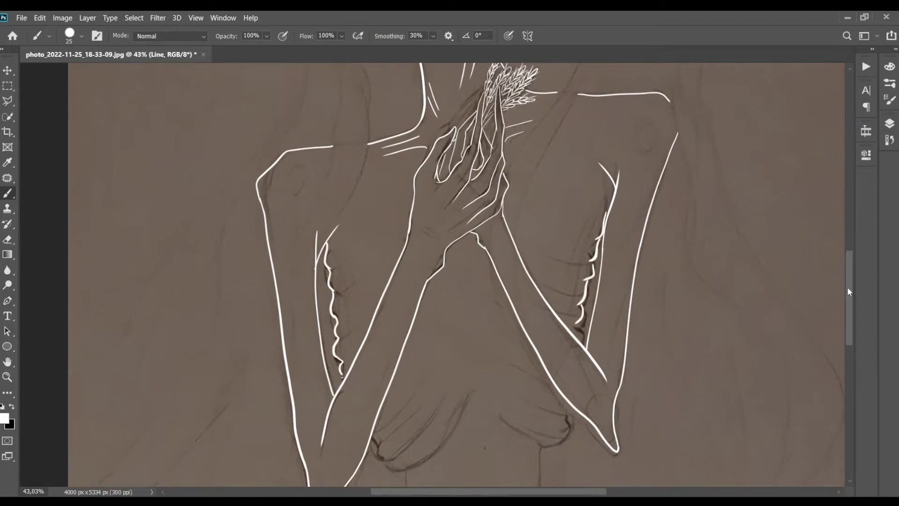
{"action": "scroll", "coordinate": [567, 305], "scroll_direction": "down", "scroll_amount": 3}
{"action": "left_click_drag", "start_coordinate": [568, 280], "coordinate": [546, 317]}
{"action": "mouse_move", "coordinate": [373, 308]}
{"action": "left_mouse_down"}
{"action": "mouse_move", "coordinate": [385, 330]}
{"action": "mouse_move", "coordinate": [446, 299]}
{"action": "left_mouse_up"}
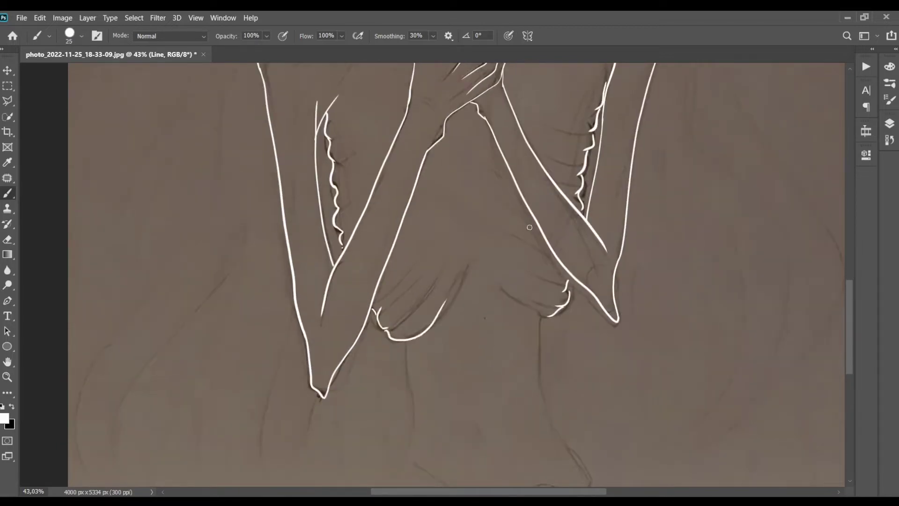
{"action": "left_click_drag", "start_coordinate": [507, 296], "coordinate": [549, 317]}
Outline the fingers of the hands resting on the chest in white
{"action": "left_click_drag", "start_coordinate": [443, 260], "coordinate": [398, 314]}
{"action": "mouse_move", "coordinate": [412, 268]}
{"action": "left_mouse_down"}
{"action": "mouse_move", "coordinate": [381, 307]}
{"action": "mouse_move", "coordinate": [378, 290]}
{"action": "left_mouse_up"}
{"action": "left_click_drag", "start_coordinate": [520, 283], "coordinate": [561, 306]}
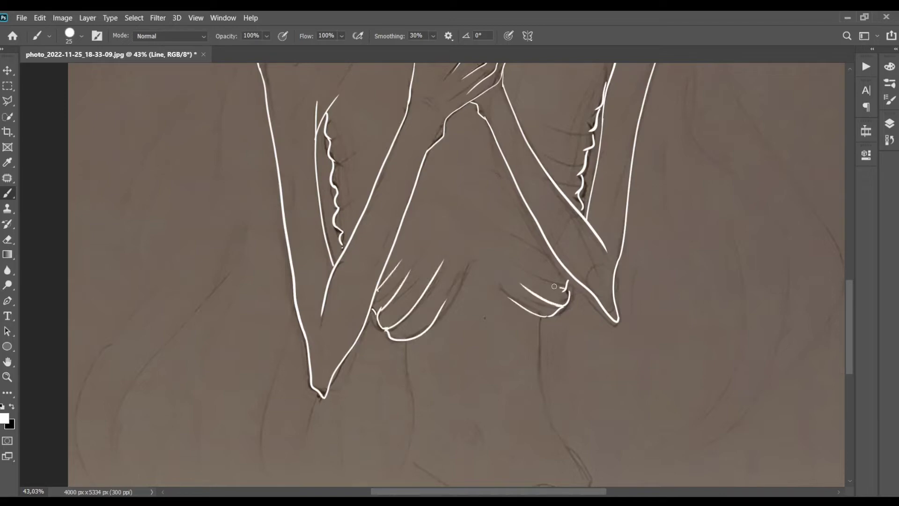
{"action": "left_click_drag", "start_coordinate": [517, 258], "coordinate": [561, 288]}
{"action": "left_click_drag", "start_coordinate": [516, 244], "coordinate": [559, 265]}
Hatch short white rib lines on the right and left sides of the torso
{"action": "left_click_drag", "start_coordinate": [591, 146], "coordinate": [570, 148]}
{"action": "left_click_drag", "start_coordinate": [598, 126], "coordinate": [571, 132]}
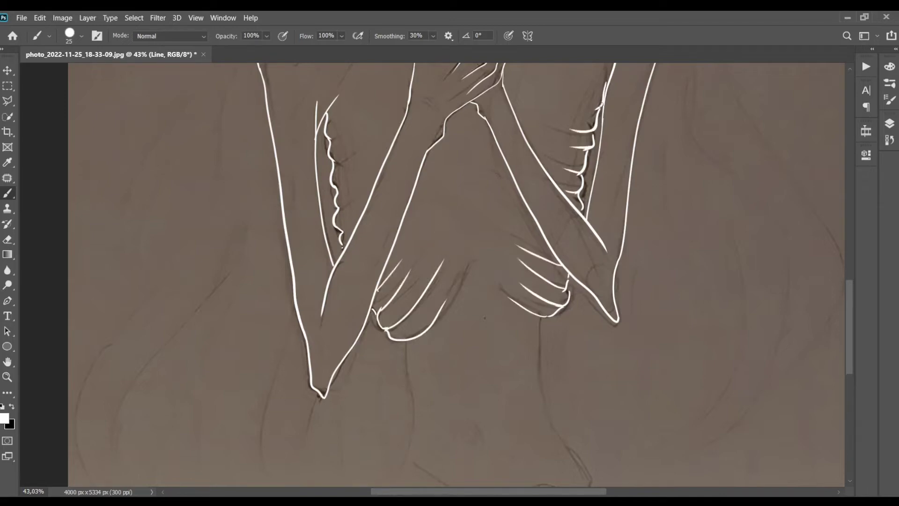
{"action": "left_click_drag", "start_coordinate": [603, 105], "coordinate": [564, 109]}
{"action": "left_click_drag", "start_coordinate": [332, 206], "coordinate": [352, 199]}
{"action": "left_click_drag", "start_coordinate": [332, 160], "coordinate": [359, 149]}
{"action": "left_click_drag", "start_coordinate": [328, 141], "coordinate": [352, 134]}
Draw the white waist, hip and leg curves
{"action": "scroll", "coordinate": [432, 238], "scroll_direction": "down", "scroll_amount": 3}
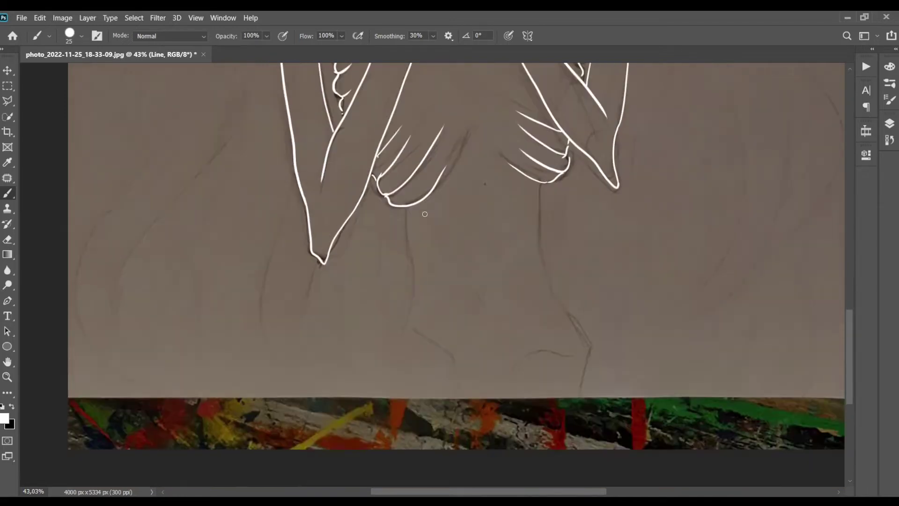
{"action": "left_click_drag", "start_coordinate": [406, 209], "coordinate": [409, 321]}
{"action": "left_click_drag", "start_coordinate": [542, 183], "coordinate": [574, 449]}
{"action": "left_click_drag", "start_coordinate": [563, 350], "coordinate": [514, 384]}
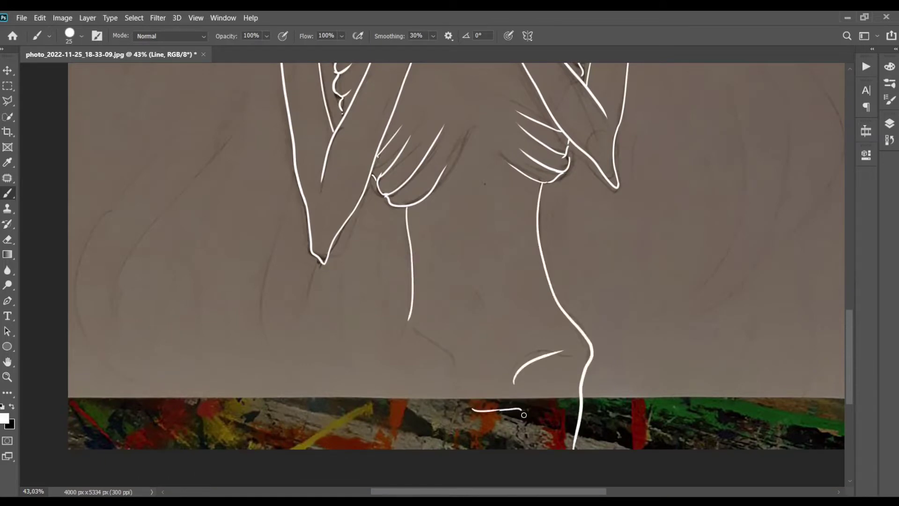
{"action": "left_click_drag", "start_coordinate": [470, 411], "coordinate": [514, 449]}
{"action": "left_click_drag", "start_coordinate": [482, 411], "coordinate": [452, 449]}
{"action": "left_click_drag", "start_coordinate": [413, 336], "coordinate": [456, 368]}
{"action": "mouse_move", "coordinate": [410, 320]}
{"action": "left_mouse_down"}
{"action": "mouse_move", "coordinate": [393, 360]}
{"action": "mouse_move", "coordinate": [396, 449]}
{"action": "left_mouse_up"}
Undo the last leg stroke, then redraw the left leg line and add the navel
{"action": "key", "text": "ctrl+z"}
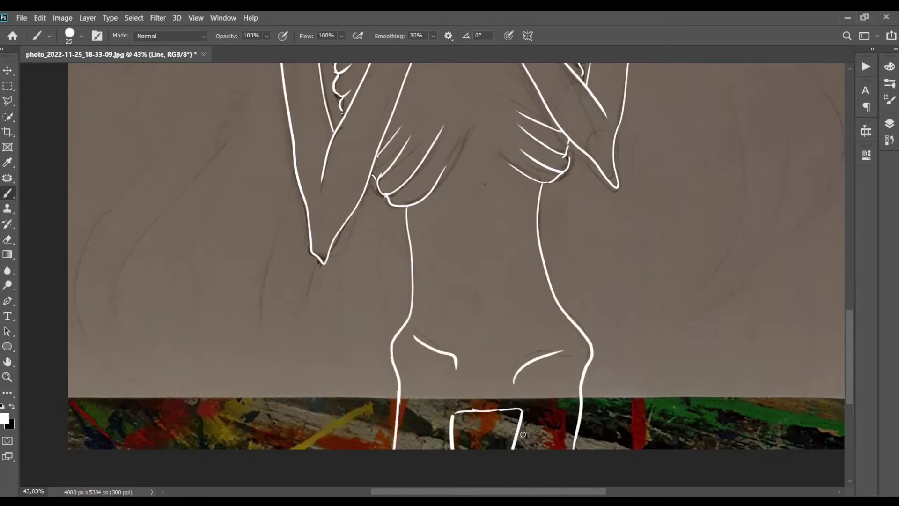
{"action": "left_click_drag", "start_coordinate": [480, 294], "coordinate": [479, 323]}
{"action": "scroll", "coordinate": [701, 286], "scroll_direction": "down", "scroll_amount": 1}
{"action": "scroll", "coordinate": [701, 286], "scroll_direction": "down", "scroll_amount": 4}
{"action": "key", "text": "bracketright"}
With a bigger brush, draw a zigzag forehead hairline and a long strand looping left of the head
{"action": "scroll", "coordinate": [393, 131], "scroll_direction": "up", "scroll_amount": 1}
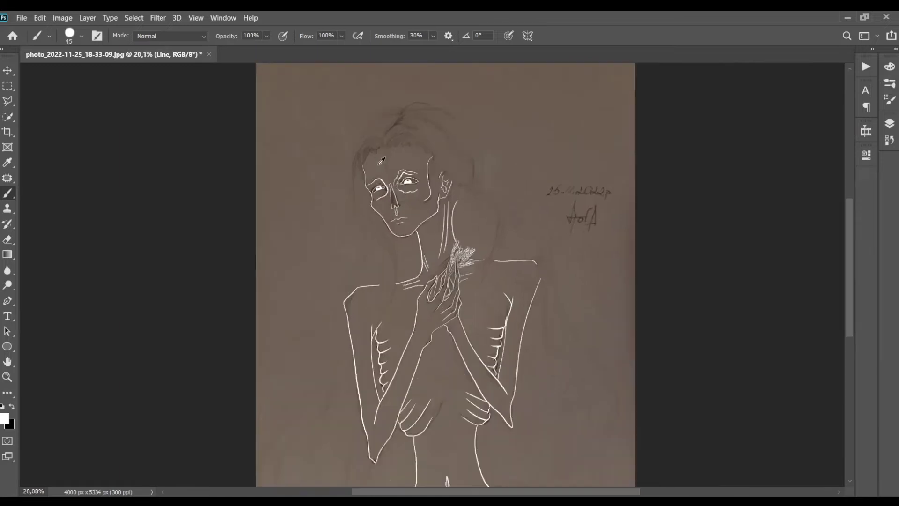
{"action": "scroll", "coordinate": [399, 179], "scroll_direction": "up", "scroll_amount": 2}
{"action": "key", "text": "bracketright"}
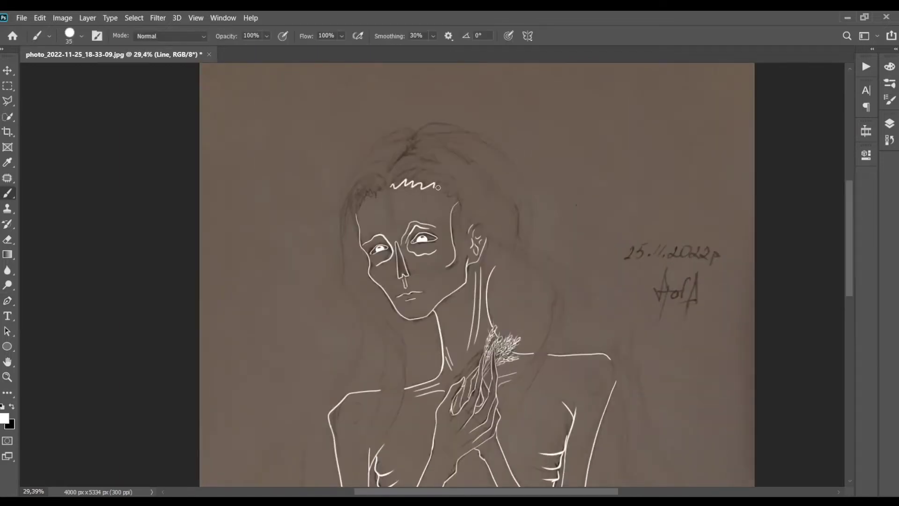
{"action": "mouse_move", "coordinate": [391, 186]}
{"action": "left_mouse_down"}
{"action": "mouse_move", "coordinate": [457, 202]}
{"action": "mouse_move", "coordinate": [356, 215]}
{"action": "left_mouse_up"}
{"action": "scroll", "coordinate": [361, 320], "scroll_direction": "down", "scroll_amount": 3}
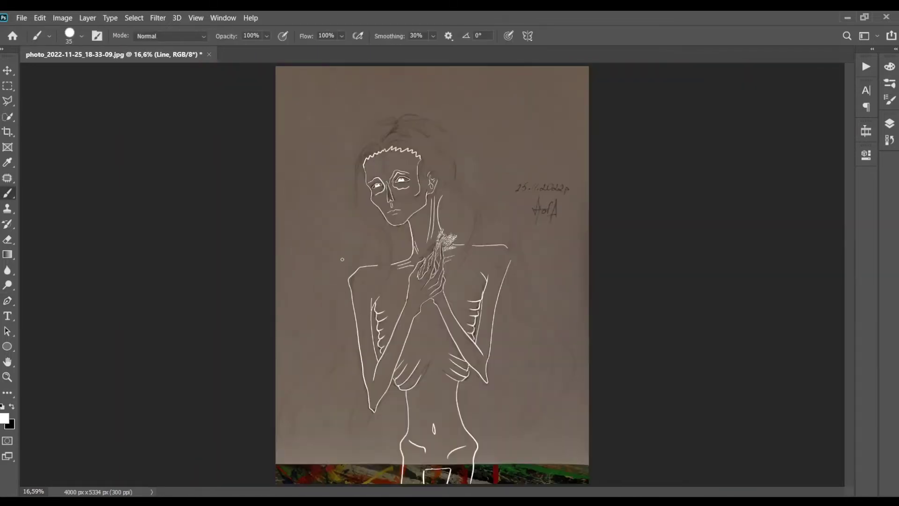
{"action": "left_click_drag", "start_coordinate": [375, 148], "coordinate": [287, 474]}
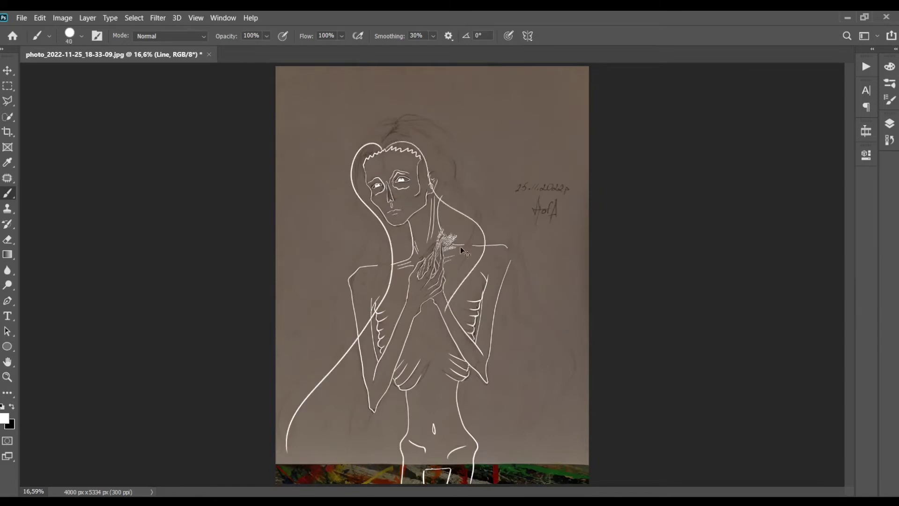
On Layer 2, draw long hair strands down both sides of the figure, undoing stray arcs
{"action": "left_click", "coordinate": [890, 123]}
{"action": "left_click", "coordinate": [860, 176]}
{"action": "left_click_drag", "start_coordinate": [406, 139], "coordinate": [494, 463]}
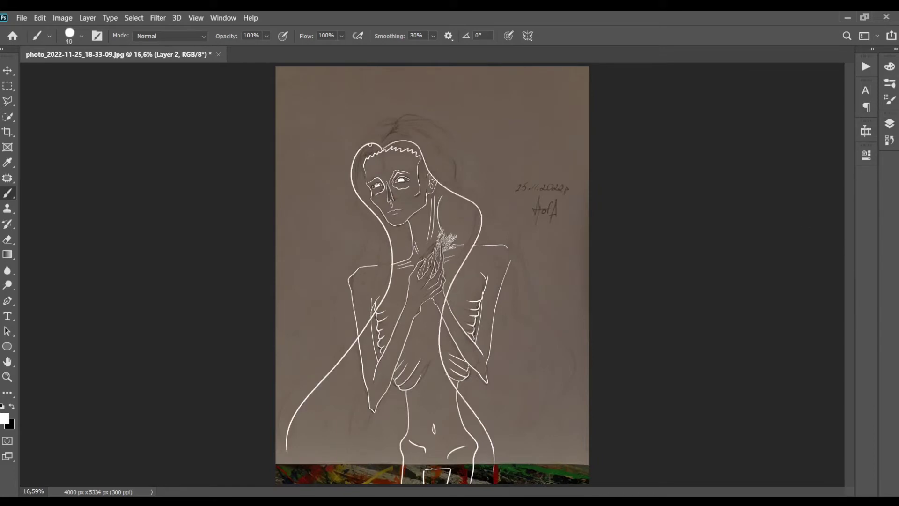
{"action": "left_click_drag", "start_coordinate": [385, 140], "coordinate": [482, 476]}
{"action": "mouse_move", "coordinate": [382, 139]}
{"action": "left_mouse_down"}
{"action": "mouse_move", "coordinate": [281, 389]}
{"action": "mouse_move", "coordinate": [340, 186]}
{"action": "mouse_move", "coordinate": [300, 342]}
{"action": "left_mouse_up"}
{"action": "key", "text": "ctrl+z"}
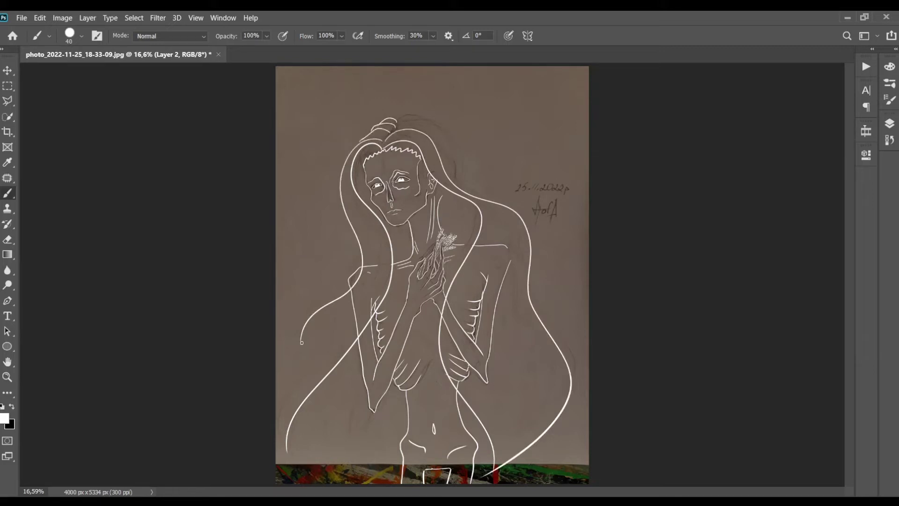
{"action": "left_click_drag", "start_coordinate": [351, 324], "coordinate": [276, 405]}
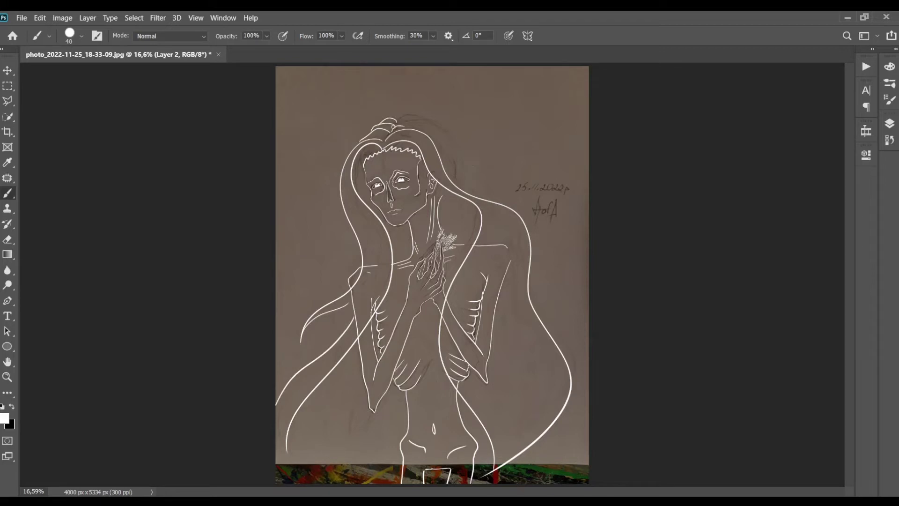
{"action": "key", "text": "ctrl+z"}
{"action": "left_click_drag", "start_coordinate": [398, 118], "coordinate": [582, 483]}
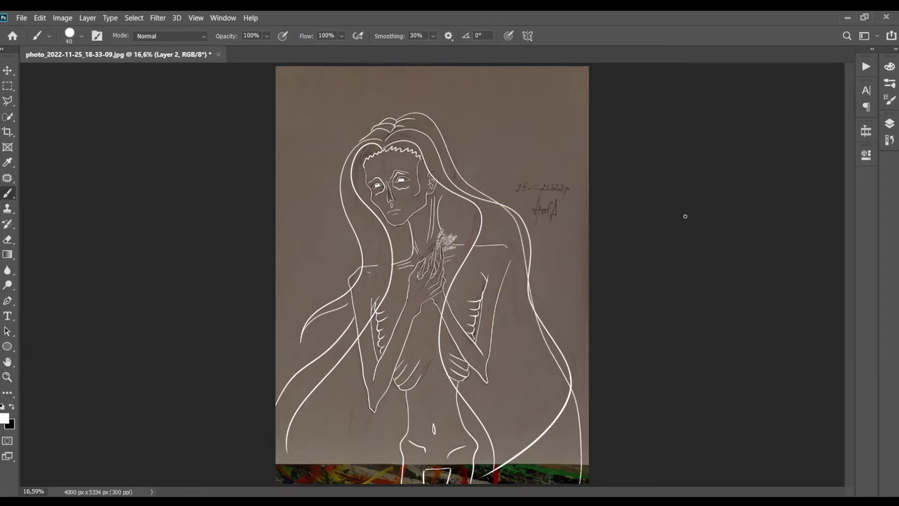
Hide the paper photo layer to reveal black, then paint and undo a tan test shape
{"action": "left_click", "coordinate": [889, 123]}
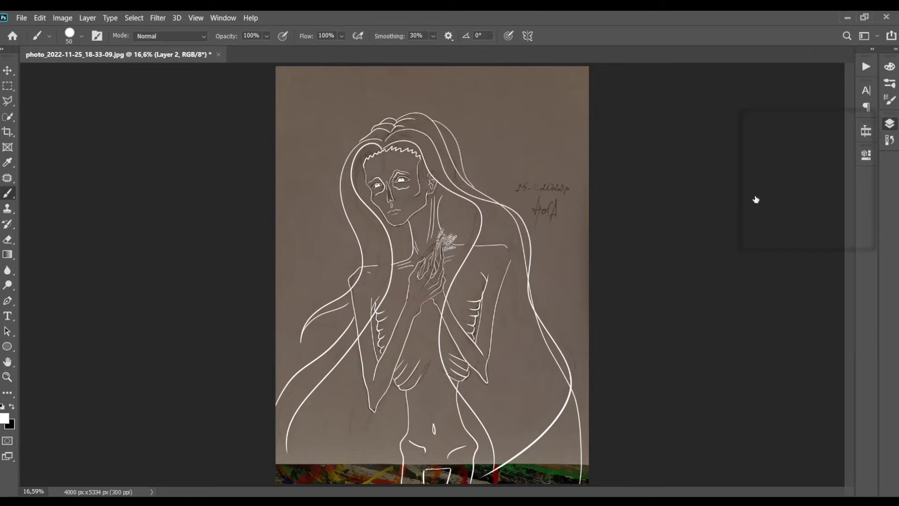
{"action": "left_click", "coordinate": [756, 200]}
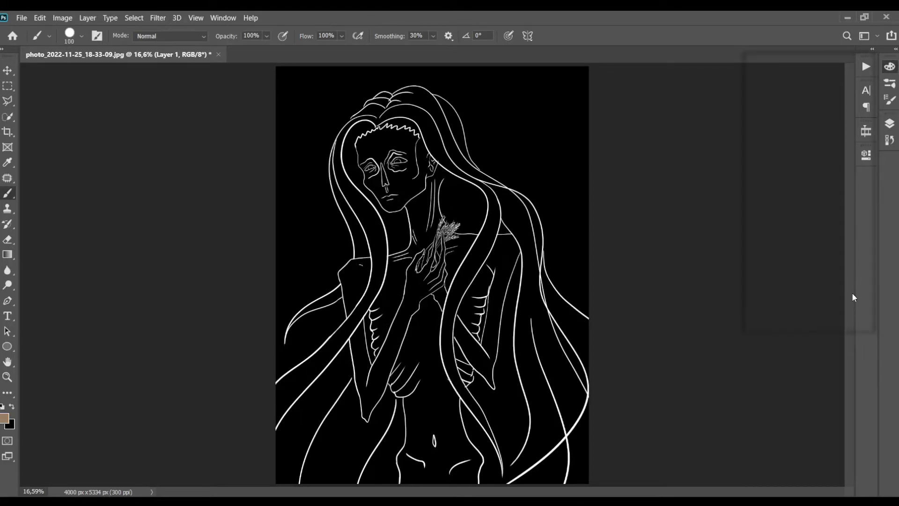
{"action": "mouse_move", "coordinate": [514, 148]}
{"action": "left_mouse_down"}
{"action": "mouse_move", "coordinate": [549, 147]}
{"action": "mouse_move", "coordinate": [546, 159]}
{"action": "mouse_move", "coordinate": [555, 154]}
{"action": "mouse_move", "coordinate": [538, 161]}
{"action": "mouse_move", "coordinate": [559, 160]}
{"action": "left_mouse_up"}
{"action": "left_click_drag", "start_coordinate": [529, 132], "coordinate": [578, 153]}
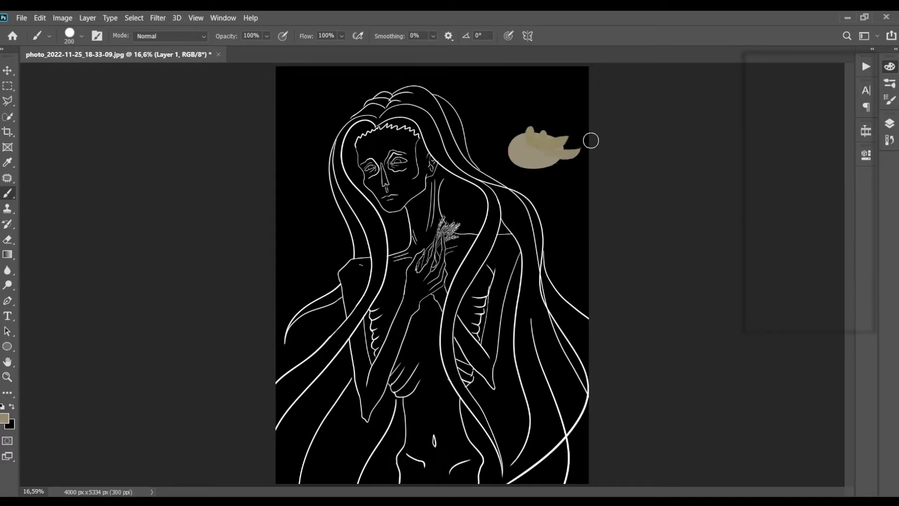
{"action": "key", "text": "ctrl+z"}
{"action": "key", "text": "ctrl+z"}
{"action": "key", "text": "ctrl+z"}
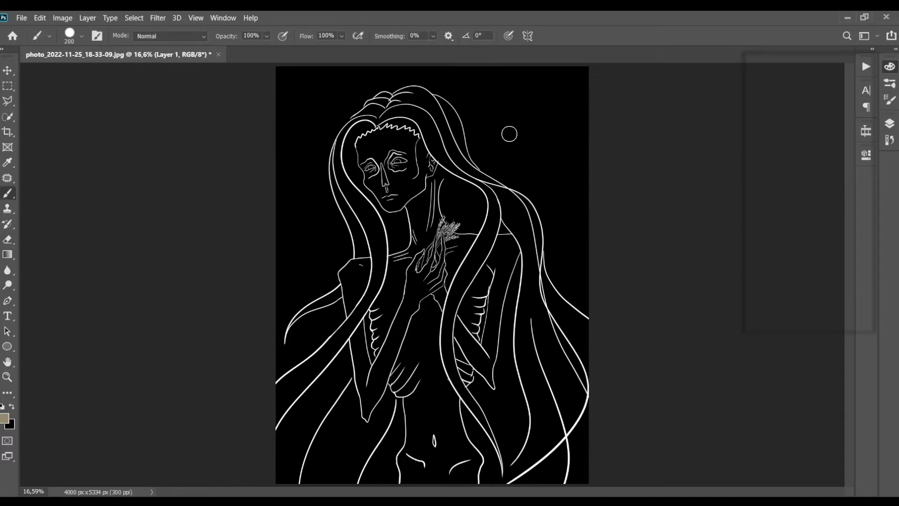
Fill the face, head, neck, hand and body with tan, enlarging the brush for the body
{"action": "mouse_move", "coordinate": [391, 143]}
{"action": "left_mouse_down"}
{"action": "mouse_move", "coordinate": [418, 161]}
{"action": "mouse_move", "coordinate": [412, 277]}
{"action": "left_mouse_up"}
{"action": "left_click_drag", "start_coordinate": [374, 196], "coordinate": [421, 122]}
{"action": "left_click_drag", "start_coordinate": [436, 178], "coordinate": [454, 269]}
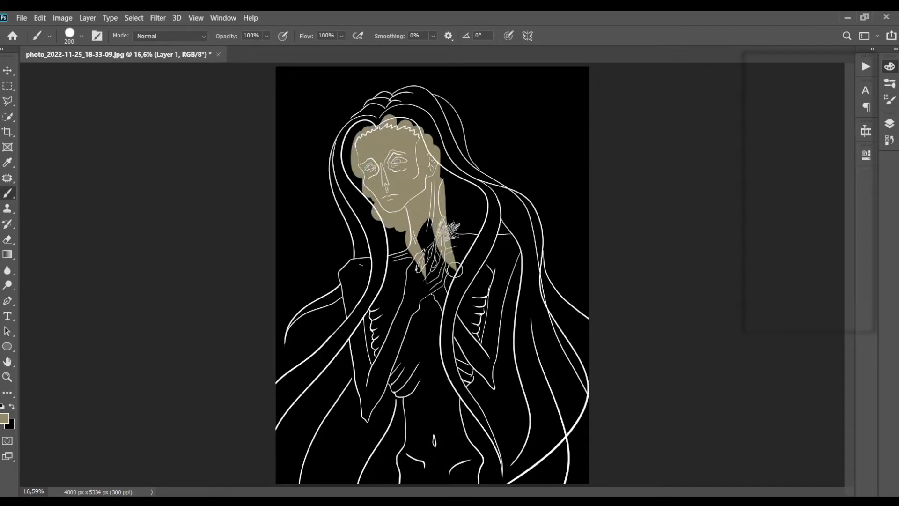
{"action": "left_click_drag", "start_coordinate": [408, 229], "coordinate": [398, 269]}
{"action": "key", "text": "bracketright"}
{"action": "key", "text": "bracketright"}
{"action": "key", "text": "bracketright"}
{"action": "mouse_move", "coordinate": [361, 431]}
{"action": "left_mouse_down"}
{"action": "mouse_move", "coordinate": [323, 382]}
{"action": "mouse_move", "coordinate": [450, 469]}
{"action": "mouse_move", "coordinate": [563, 438]}
{"action": "mouse_move", "coordinate": [469, 318]}
{"action": "mouse_move", "coordinate": [436, 225]}
{"action": "left_mouse_up"}
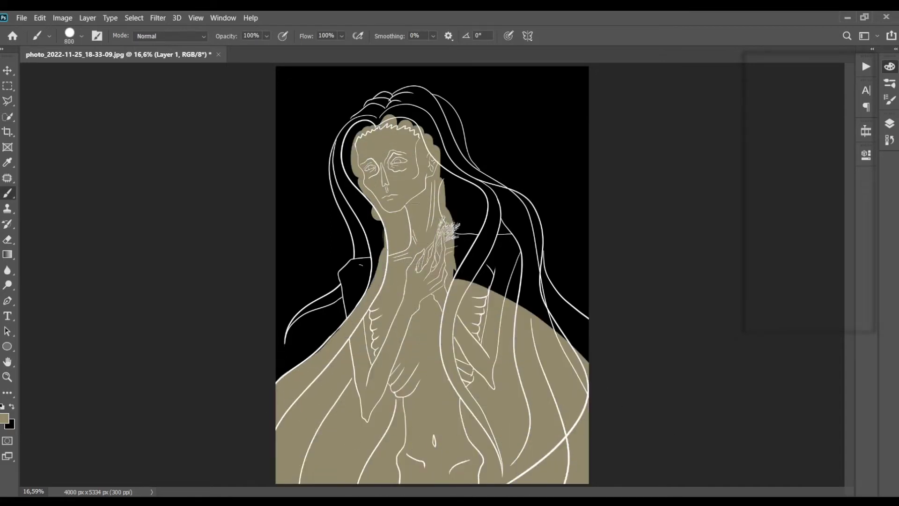
{"action": "left_click_drag", "start_coordinate": [407, 94], "coordinate": [497, 281]}
{"action": "left_click_drag", "start_coordinate": [509, 216], "coordinate": [558, 330]}
With a smaller brush, fill the lower-left body edge, left shoulder and gaps between hair strands
{"action": "key", "text": "bracketleft"}
{"action": "key", "text": "bracketleft"}
{"action": "key", "text": "bracketleft"}
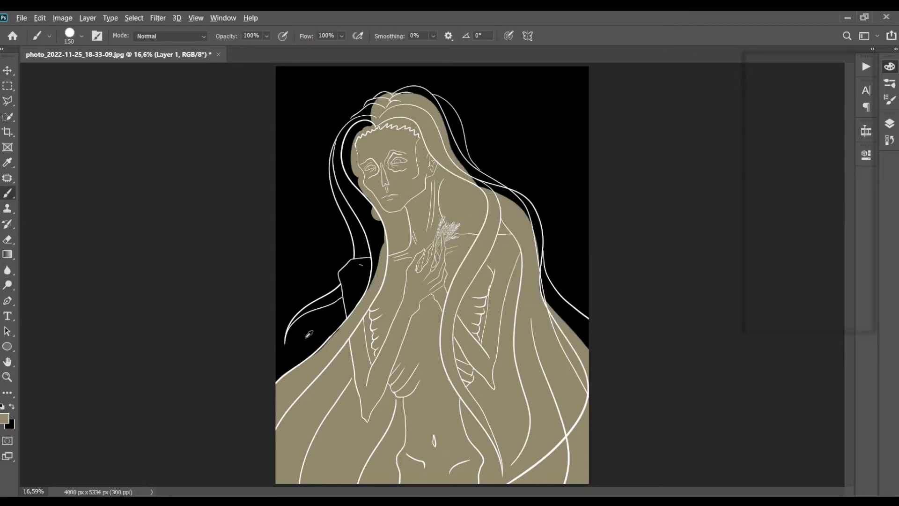
{"action": "scroll", "coordinate": [305, 372], "scroll_direction": "up", "scroll_amount": 5}
{"action": "left_click_drag", "start_coordinate": [271, 385], "coordinate": [375, 281]}
{"action": "mouse_move", "coordinate": [398, 136]}
{"action": "left_mouse_down"}
{"action": "mouse_move", "coordinate": [473, 101]}
{"action": "mouse_move", "coordinate": [398, 145]}
{"action": "mouse_move", "coordinate": [440, 225]}
{"action": "mouse_move", "coordinate": [473, 121]}
{"action": "left_mouse_up"}
{"action": "key", "text": "bracketleft"}
{"action": "key", "text": "bracketleft"}
{"action": "key", "text": "bracketleft"}
{"action": "mouse_move", "coordinate": [255, 293]}
{"action": "left_mouse_down"}
{"action": "mouse_move", "coordinate": [301, 241]}
{"action": "mouse_move", "coordinate": [368, 201]}
{"action": "left_mouse_up"}
{"action": "key", "text": "ctrl+z"}
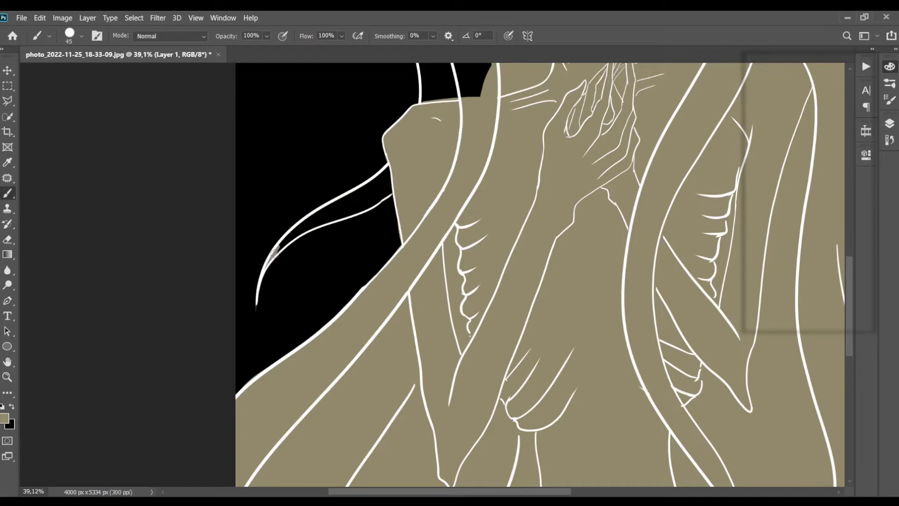
{"action": "mouse_move", "coordinate": [274, 253]}
{"action": "left_mouse_down"}
{"action": "mouse_move", "coordinate": [375, 196]}
{"action": "mouse_move", "coordinate": [401, 169]}
{"action": "mouse_move", "coordinate": [349, 197]}
{"action": "left_mouse_up"}
With a larger brush, fill the black gaps in the upper hair, left strands and hair top
{"action": "scroll", "coordinate": [545, 270], "scroll_direction": "up", "scroll_amount": 5}
{"action": "key", "text": "bracketright"}
{"action": "key", "text": "bracketright"}
{"action": "key", "text": "bracketright"}
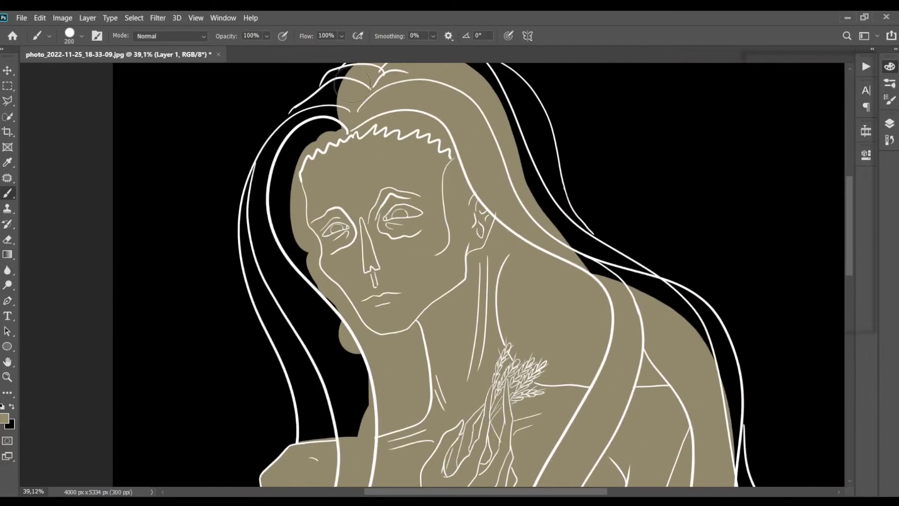
{"action": "mouse_move", "coordinate": [352, 84]}
{"action": "left_mouse_down"}
{"action": "mouse_move", "coordinate": [293, 120]}
{"action": "mouse_move", "coordinate": [269, 176]}
{"action": "mouse_move", "coordinate": [281, 262]}
{"action": "mouse_move", "coordinate": [351, 417]}
{"action": "left_mouse_up"}
{"action": "left_click_drag", "start_coordinate": [290, 356], "coordinate": [344, 433]}
{"action": "scroll", "coordinate": [335, 342], "scroll_direction": "up", "scroll_amount": 5}
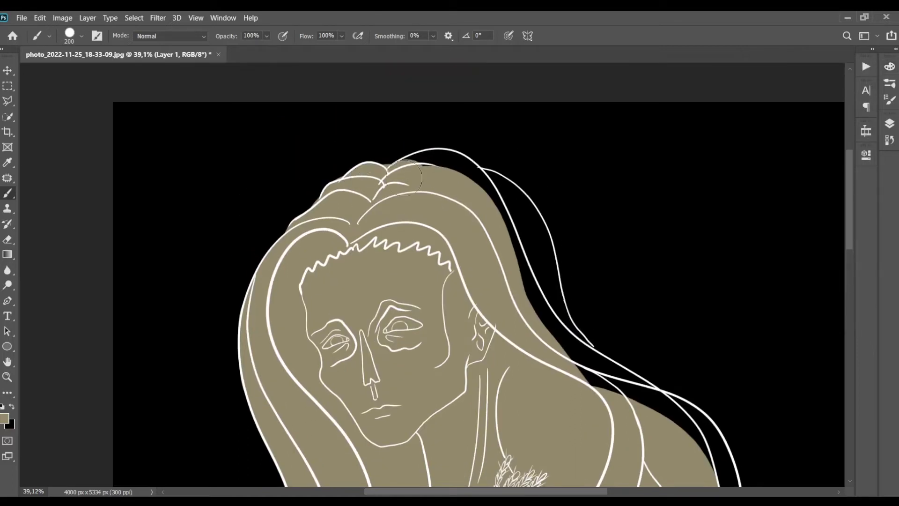
{"action": "mouse_move", "coordinate": [405, 178]}
{"action": "left_mouse_down"}
{"action": "mouse_move", "coordinate": [468, 174]}
{"action": "mouse_move", "coordinate": [492, 206]}
{"action": "left_mouse_up"}
With a small brush, fill the gaps along the upper-right and lower-right hair edges
{"action": "key", "text": "bracketleft"}
{"action": "key", "text": "bracketleft"}
{"action": "key", "text": "bracketleft"}
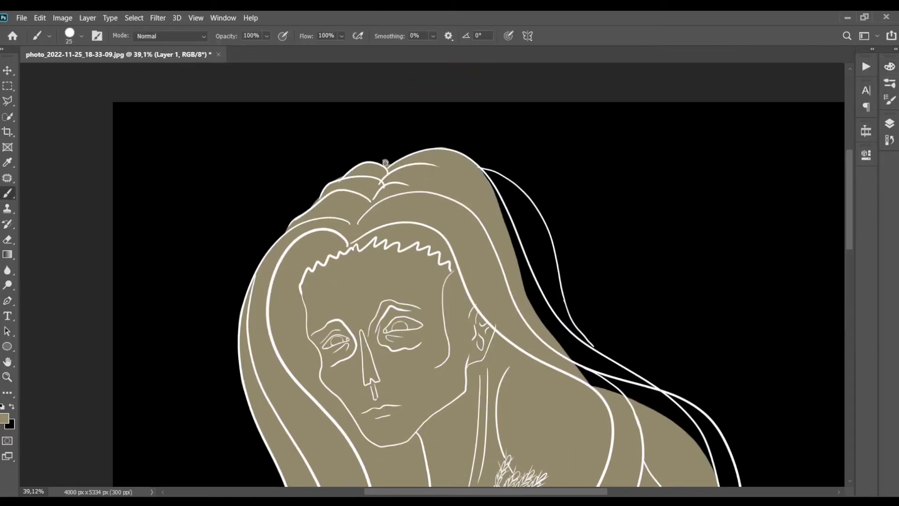
{"action": "key", "text": "r"}
{"action": "key", "text": "e"}
{"action": "key", "text": "b"}
{"action": "scroll", "coordinate": [372, 271], "scroll_direction": "down", "scroll_amount": 3}
{"action": "scroll", "coordinate": [371, 272], "scroll_direction": "down", "scroll_amount": 5}
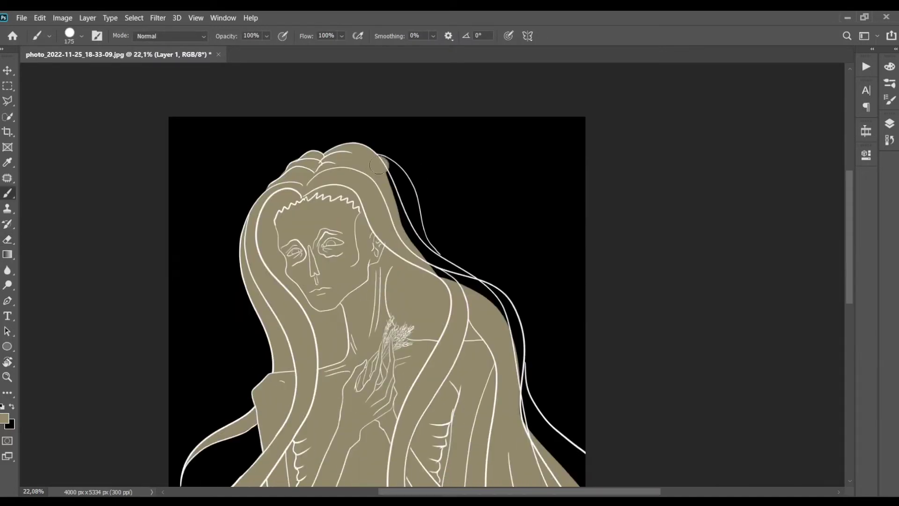
{"action": "mouse_move", "coordinate": [383, 165]}
{"action": "left_mouse_down"}
{"action": "mouse_move", "coordinate": [435, 267]}
{"action": "mouse_move", "coordinate": [487, 295]}
{"action": "mouse_move", "coordinate": [521, 384]}
{"action": "left_mouse_up"}
{"action": "scroll", "coordinate": [839, 249], "scroll_direction": "down", "scroll_amount": 2}
{"action": "scroll", "coordinate": [840, 248], "scroll_direction": "down", "scroll_amount": 1}
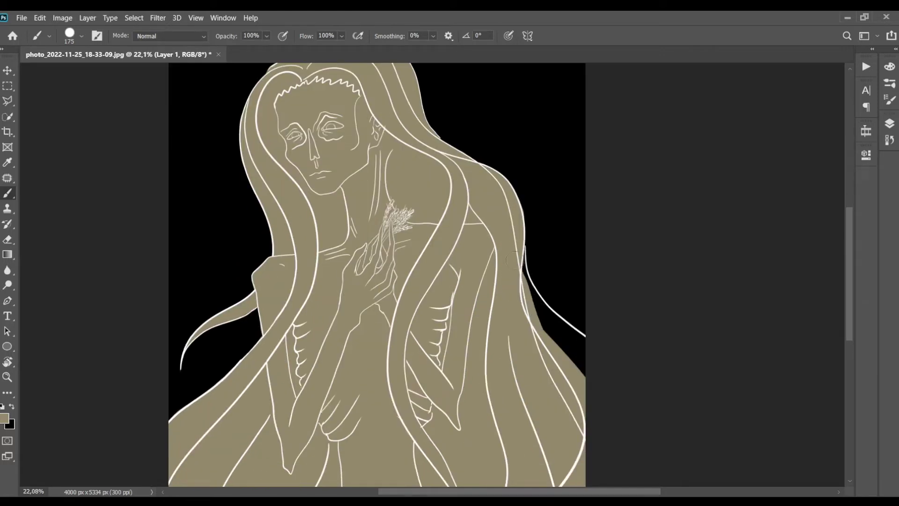
{"action": "mouse_move", "coordinate": [524, 260]}
{"action": "left_mouse_down"}
{"action": "mouse_move", "coordinate": [547, 319]}
{"action": "mouse_move", "coordinate": [557, 330]}
{"action": "mouse_move", "coordinate": [543, 309]}
{"action": "mouse_move", "coordinate": [583, 358]}
{"action": "left_mouse_up"}
{"action": "scroll", "coordinate": [600, 337], "scroll_direction": "down", "scroll_amount": 2}
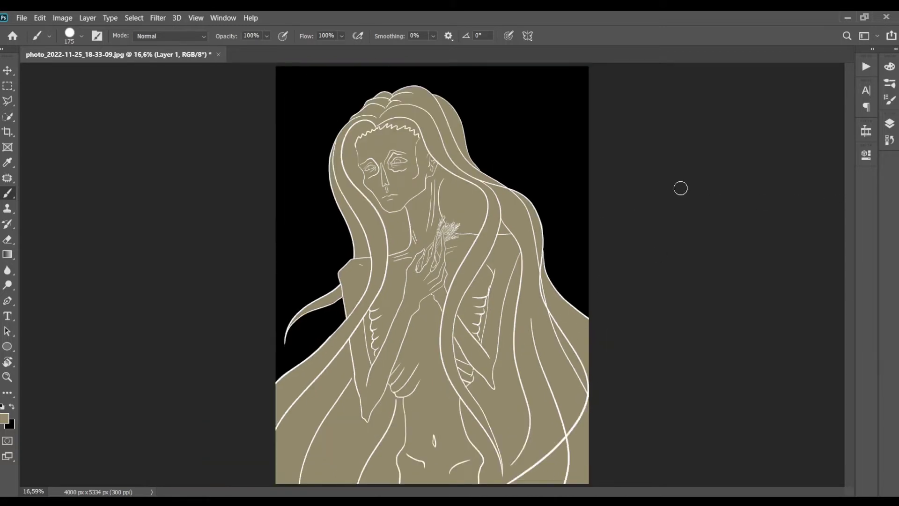
Recolour the figure's fill from tan to a muted greyish brown and select the figure layer's mask
{"action": "key", "text": "h"}
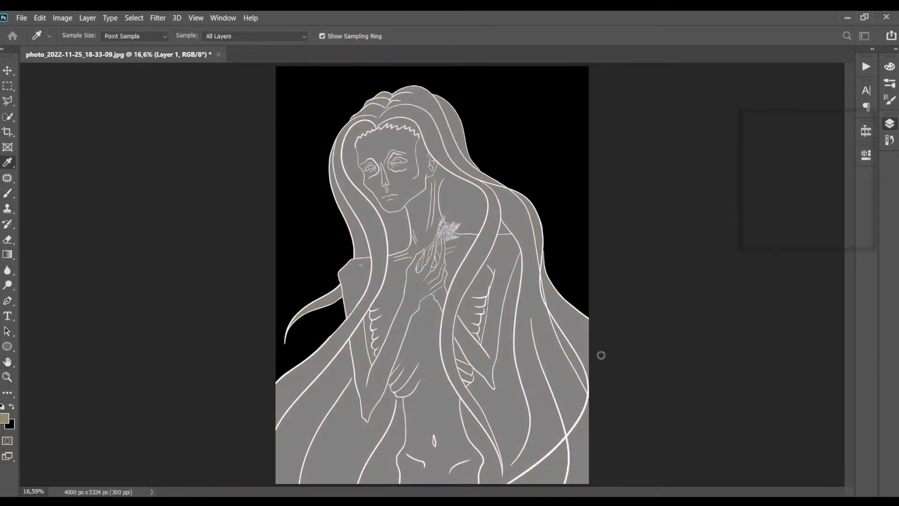
{"action": "left_click_drag", "start_coordinate": [600, 355], "coordinate": [789, 279]}
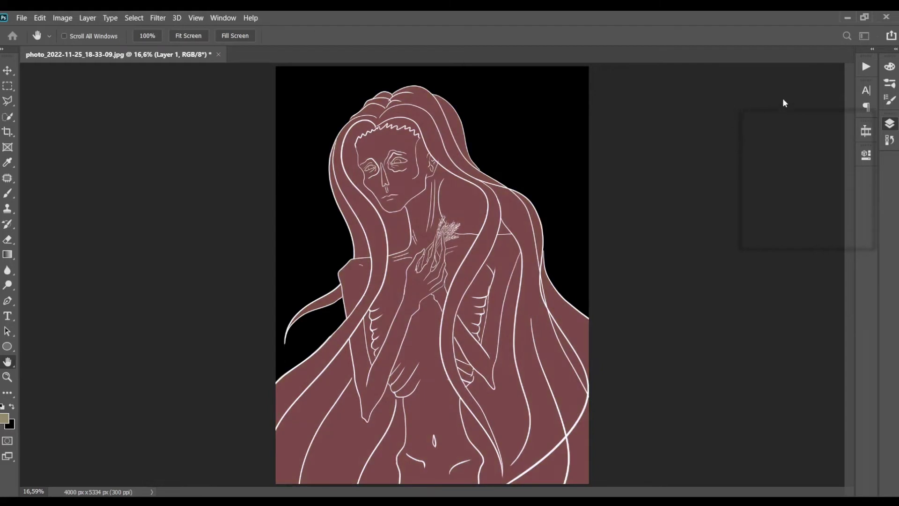
{"action": "key", "text": "i"}
{"action": "left_click", "coordinate": [546, 377]}
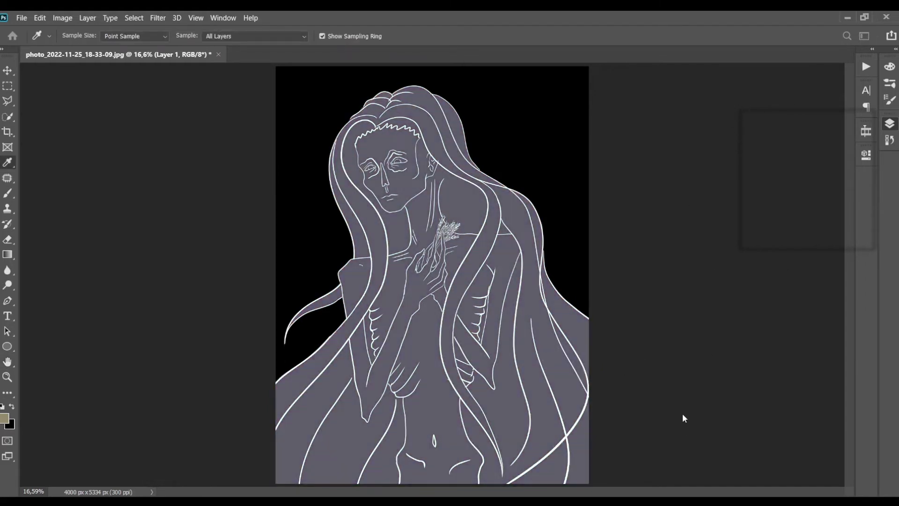
{"action": "key", "text": "h"}
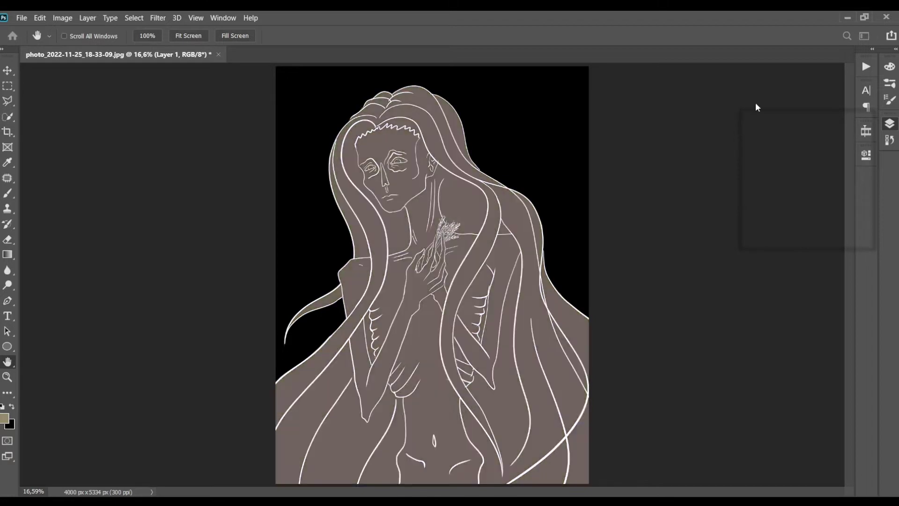
{"action": "key", "text": "b"}
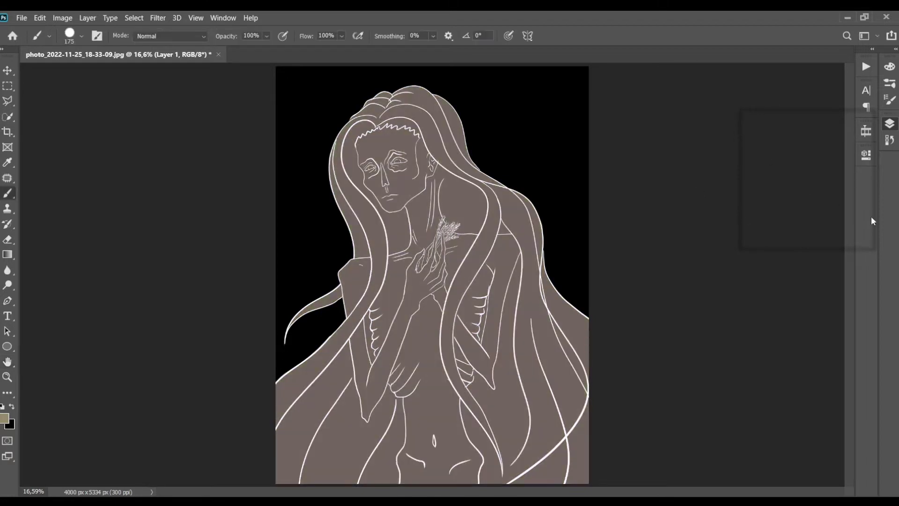
{"action": "left_click", "coordinate": [769, 203]}
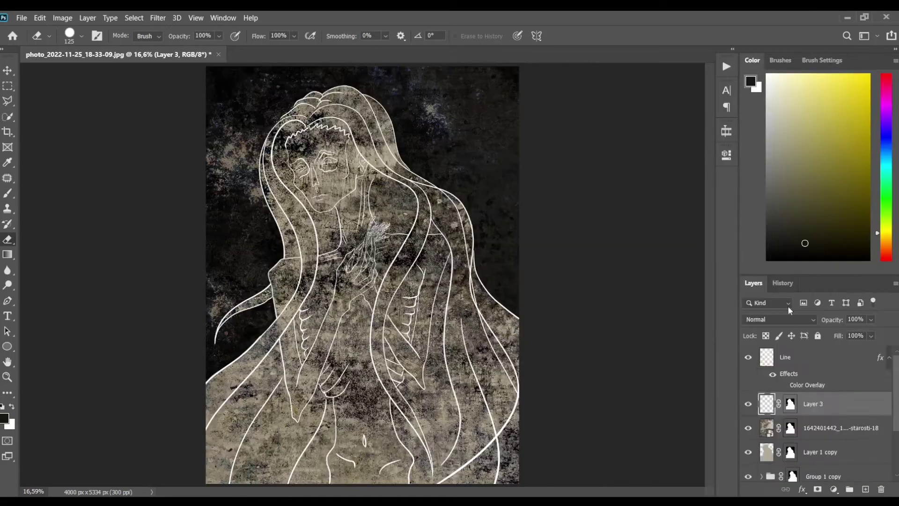
Paint black over Layer 3's texture at the chest, face, neck and surrounding hair
{"action": "left_click", "coordinate": [896, 49]}
{"action": "key", "text": "d"}
{"action": "key", "text": "b"}
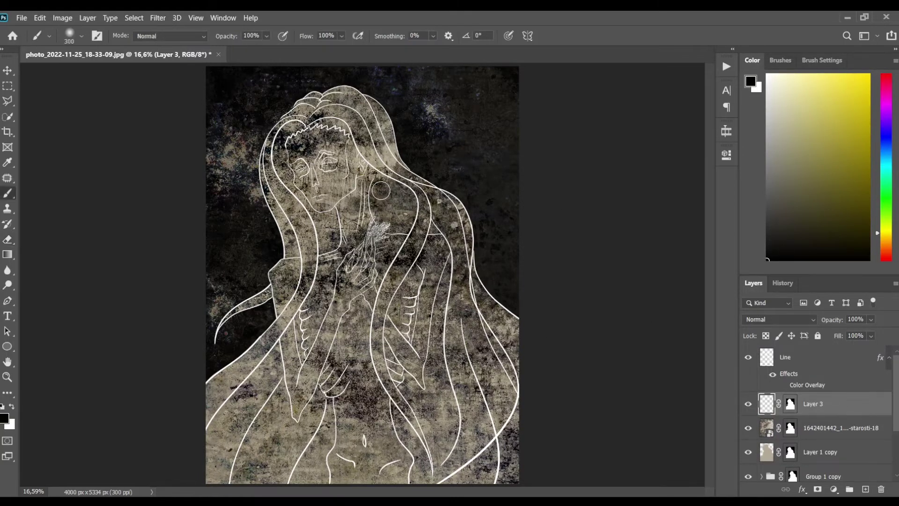
{"action": "left_click_drag", "start_coordinate": [384, 187], "coordinate": [398, 230]}
{"action": "key", "text": "bracketleft"}
{"action": "key", "text": "bracketleft"}
{"action": "key", "text": "bracketleft"}
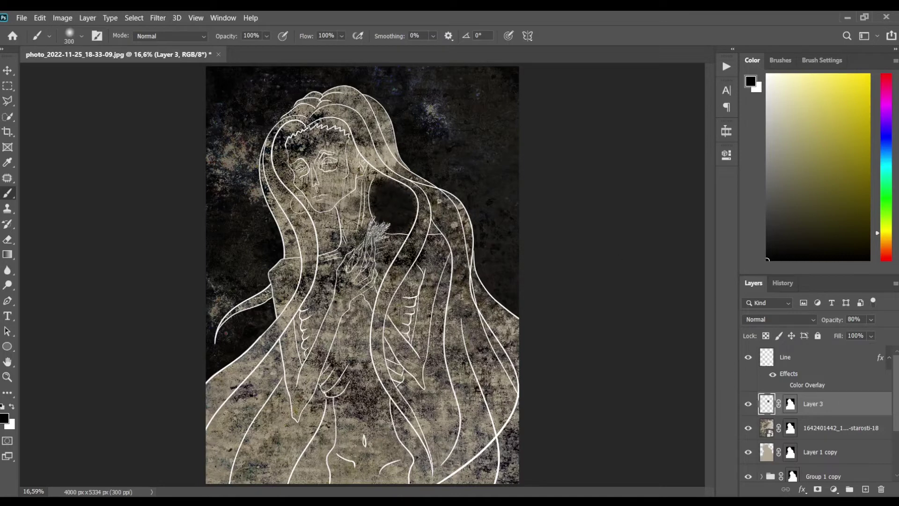
{"action": "left_click_drag", "start_coordinate": [281, 154], "coordinate": [332, 229]}
{"action": "key", "text": "bracketright"}
{"action": "key", "text": "bracketright"}
{"action": "key", "text": "bracketright"}
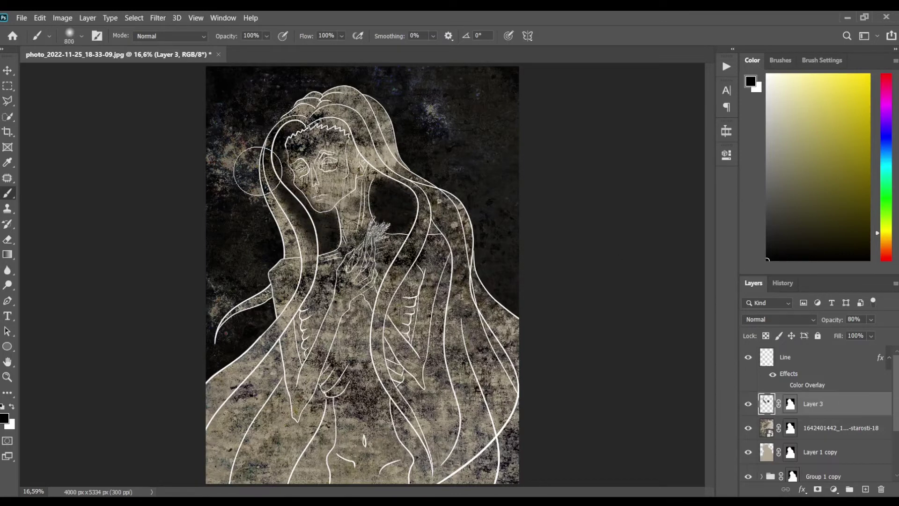
{"action": "left_click_drag", "start_coordinate": [286, 131], "coordinate": [207, 342]}
{"action": "left_click_drag", "start_coordinate": [285, 108], "coordinate": [478, 356]}
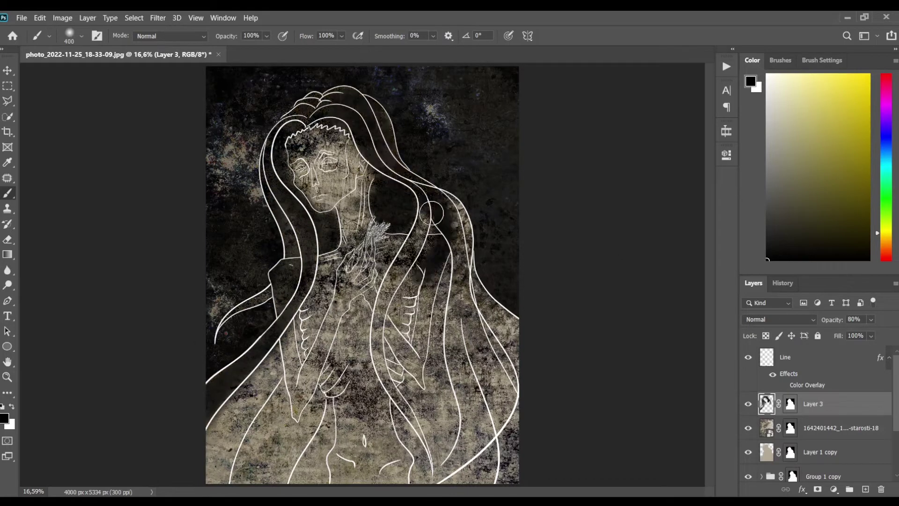
Darken the right-side hair, gaps between strands and lower figure with black strokes
{"action": "key", "text": "bracketright"}
{"action": "key", "text": "bracketright"}
{"action": "key", "text": "bracketright"}
{"action": "left_click_drag", "start_coordinate": [468, 445], "coordinate": [468, 215]}
{"action": "key", "text": "bracketleft"}
{"action": "key", "text": "bracketleft"}
{"action": "key", "text": "bracketleft"}
{"action": "left_click_drag", "start_coordinate": [412, 210], "coordinate": [412, 468]}
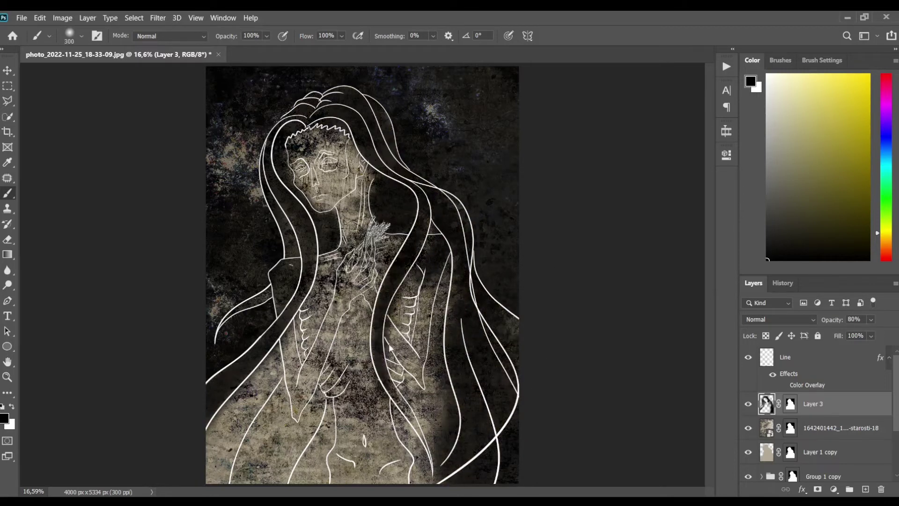
{"action": "left_click_drag", "start_coordinate": [328, 355], "coordinate": [281, 482]}
{"action": "left_click_drag", "start_coordinate": [272, 370], "coordinate": [216, 477]}
{"action": "left_click_drag", "start_coordinate": [408, 389], "coordinate": [450, 262]}
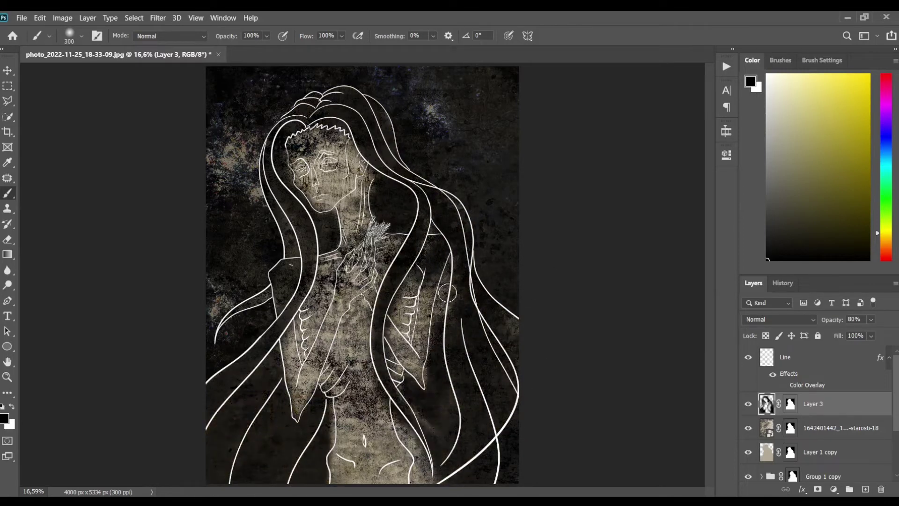
{"action": "left_click_drag", "start_coordinate": [417, 417], "coordinate": [421, 483]}
{"action": "left_click_drag", "start_coordinate": [328, 412], "coordinate": [327, 445]}
Erase the dark paint to lighten the left arm, torso, ribs and face area
{"action": "key", "text": "e"}
{"action": "left_click_drag", "start_coordinate": [281, 300], "coordinate": [286, 271]}
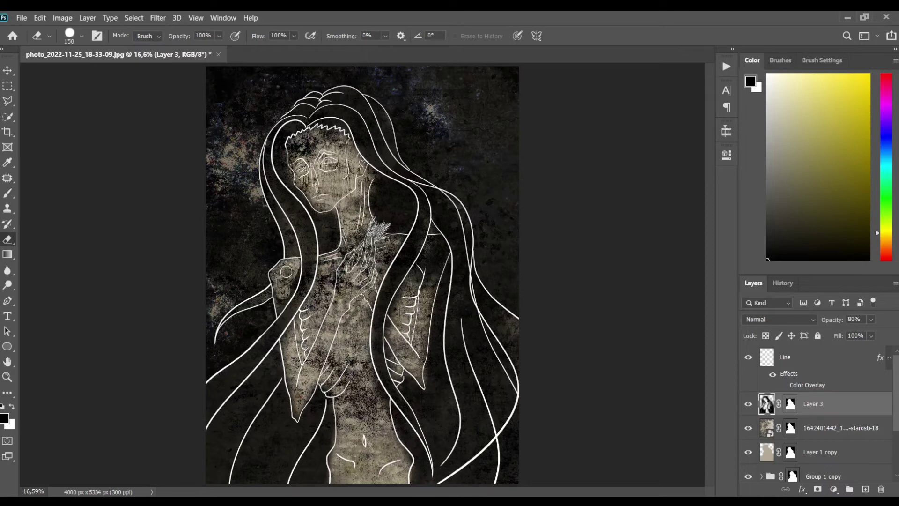
{"action": "mouse_move", "coordinate": [411, 288]}
{"action": "left_mouse_down"}
{"action": "mouse_move", "coordinate": [390, 330]}
{"action": "mouse_move", "coordinate": [397, 373]}
{"action": "left_mouse_up"}
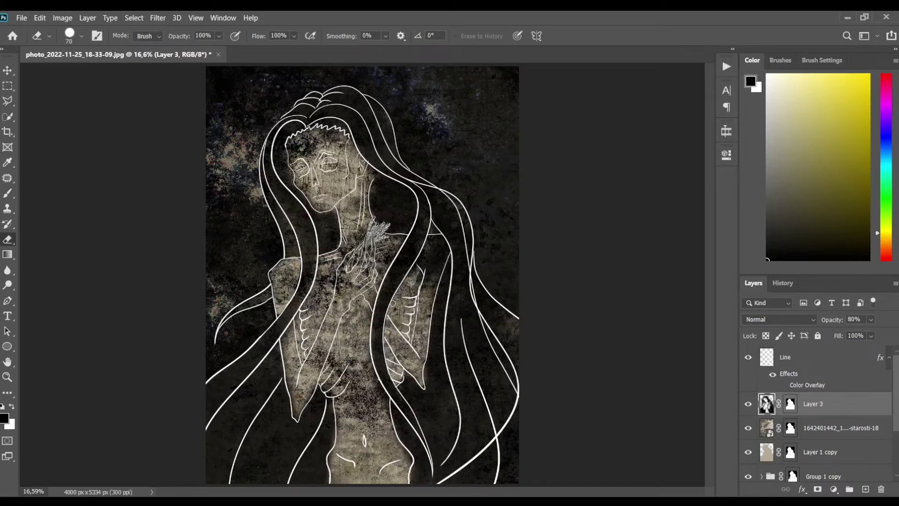
{"action": "mouse_move", "coordinate": [446, 251]}
{"action": "left_mouse_down"}
{"action": "mouse_move", "coordinate": [434, 295]}
{"action": "mouse_move", "coordinate": [420, 239]}
{"action": "left_mouse_up"}
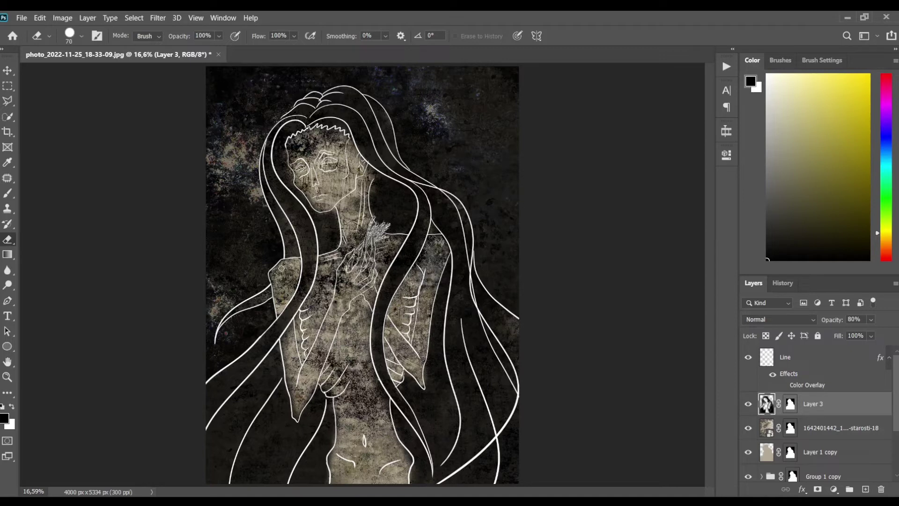
{"action": "left_click_drag", "start_coordinate": [341, 441], "coordinate": [370, 372]}
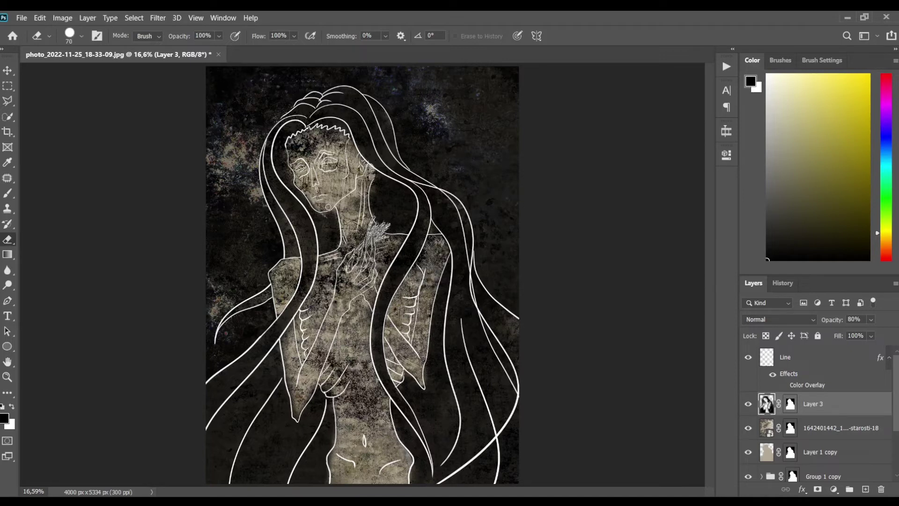
{"action": "left_click_drag", "start_coordinate": [326, 216], "coordinate": [294, 149]}
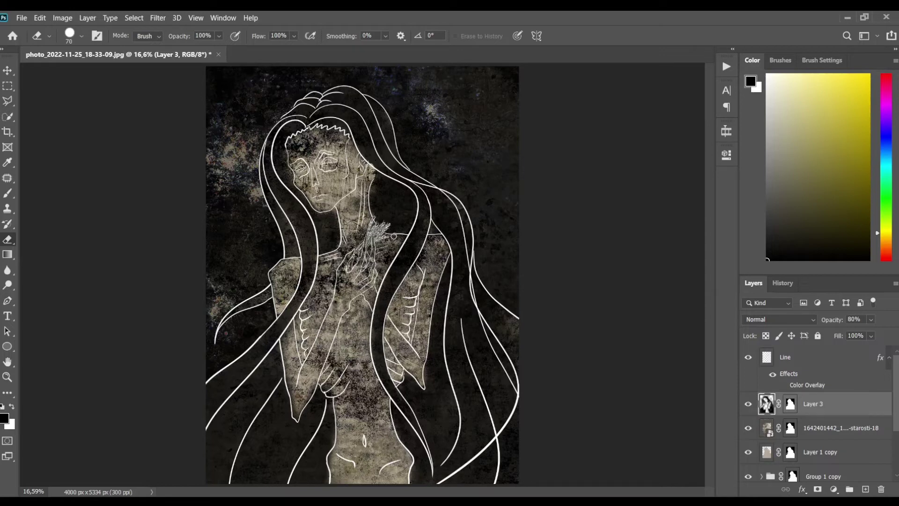
{"action": "left_click_drag", "start_coordinate": [292, 323], "coordinate": [290, 371]}
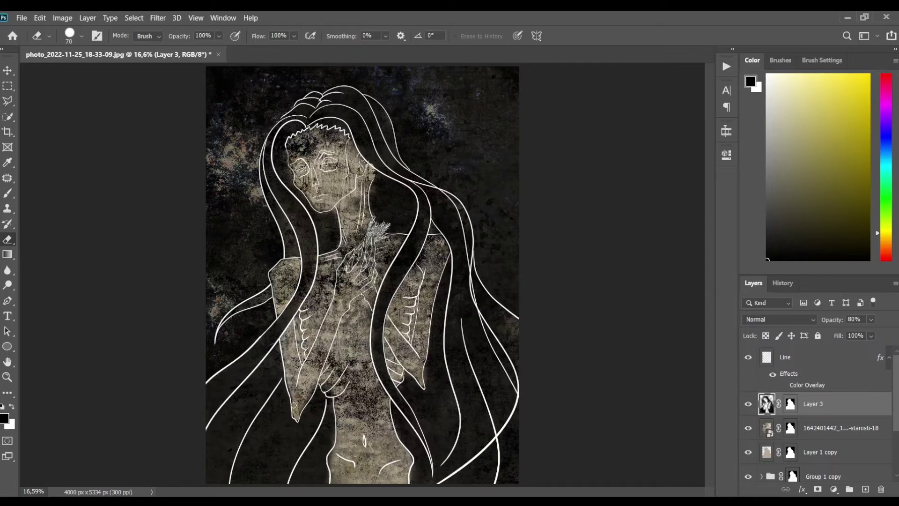
{"action": "key", "text": "b"}
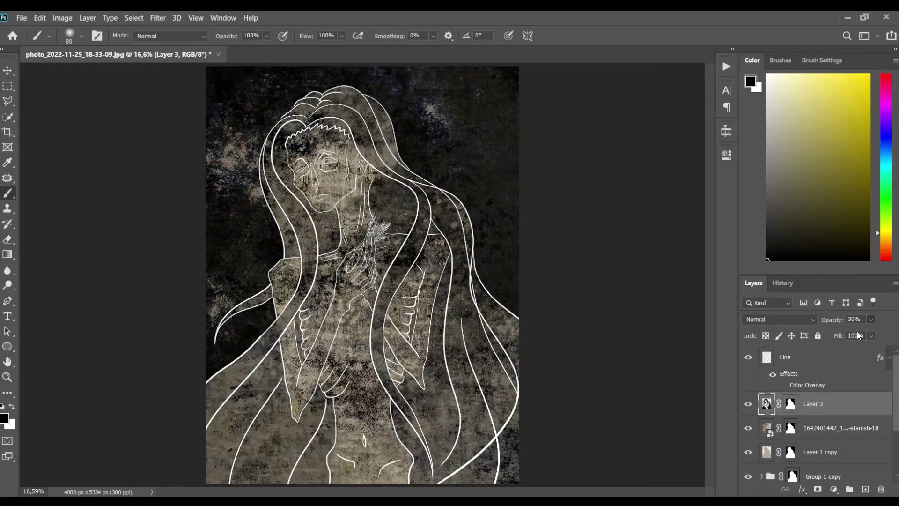
Set Layer 3 to Overlay blending at 70% opacity
{"action": "left_click_drag", "start_coordinate": [832, 319], "coordinate": [824, 320]}
{"action": "scroll", "coordinate": [779, 320], "scroll_direction": "down", "scroll_amount": 12}
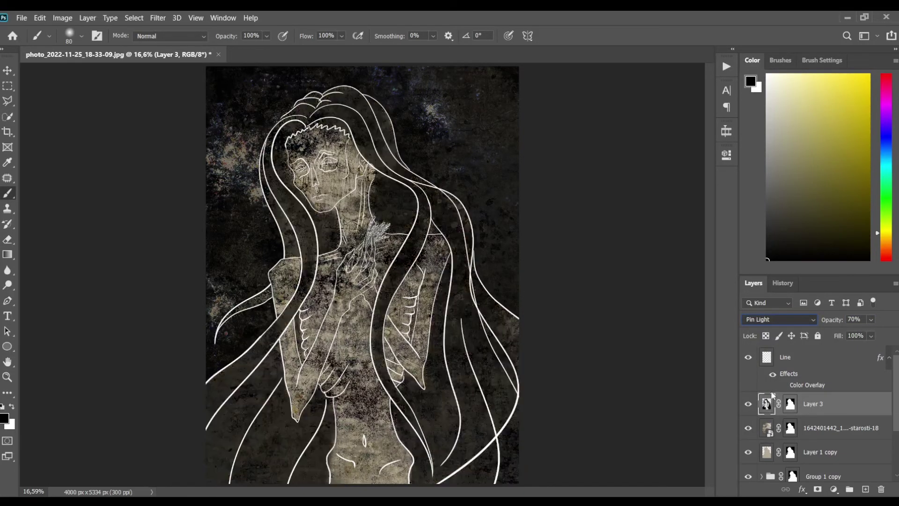
{"action": "type", "text": "0"}
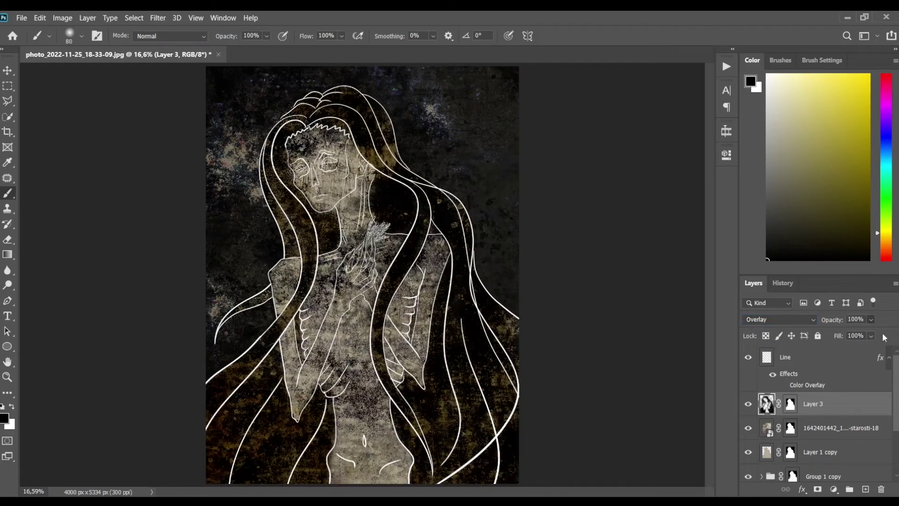
{"action": "type", "text": "70"}
{"action": "key", "text": "Return"}
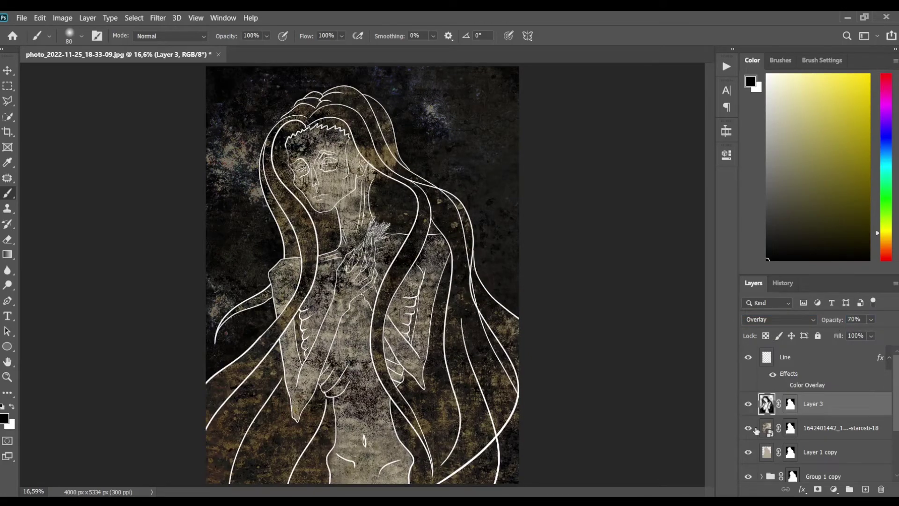
Hide Layer 3 around the figure by painting its mask through an inverted figure selection
{"action": "left_click", "coordinate": [791, 452], "text": "ctrl"}
{"action": "left_click", "coordinate": [791, 403]}
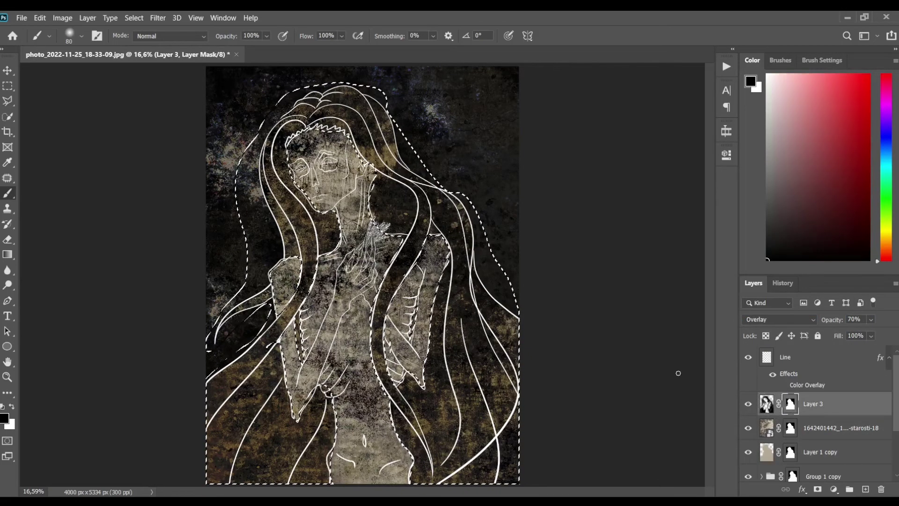
{"action": "key", "text": "ctrl+shift+i"}
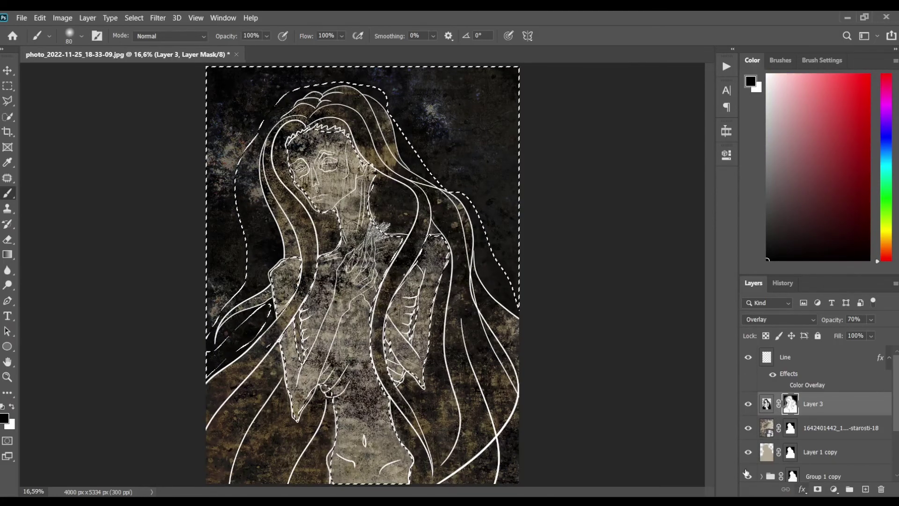
{"action": "key", "text": "bracketright"}
{"action": "key", "text": "bracketright"}
{"action": "key", "text": "bracketright"}
{"action": "key", "text": "bracketright"}
{"action": "key", "text": "bracketright"}
{"action": "key", "text": "bracketright"}
{"action": "left_click_drag", "start_coordinate": [682, 200], "coordinate": [283, 447]}
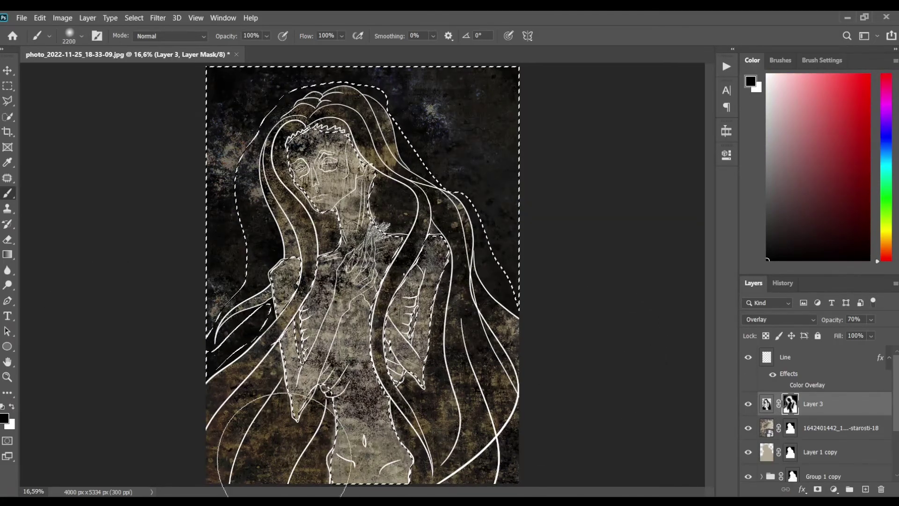
{"action": "key", "text": "ctrl+d"}
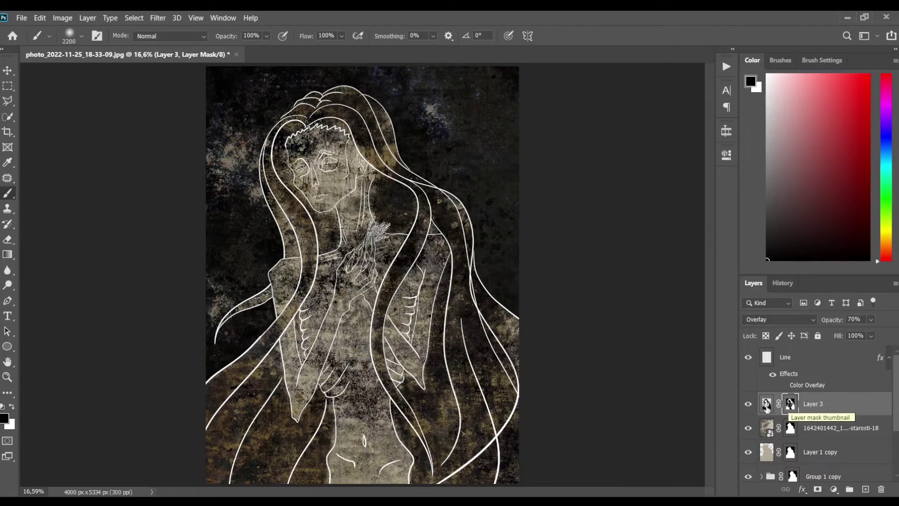
{"action": "left_click", "coordinate": [766, 403]}
{"action": "key", "text": "bracketleft"}
{"action": "key", "text": "bracketleft"}
{"action": "key", "text": "bracketleft"}
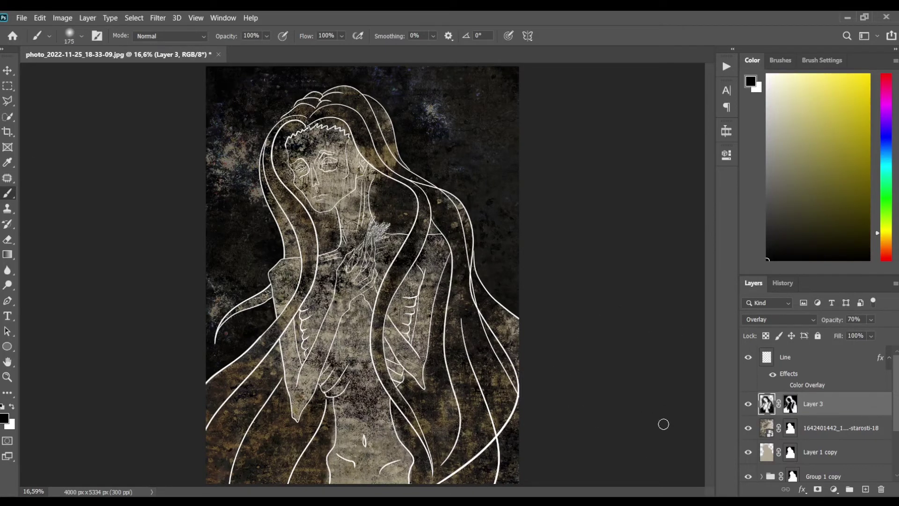
{"action": "left_click", "coordinate": [772, 449]}
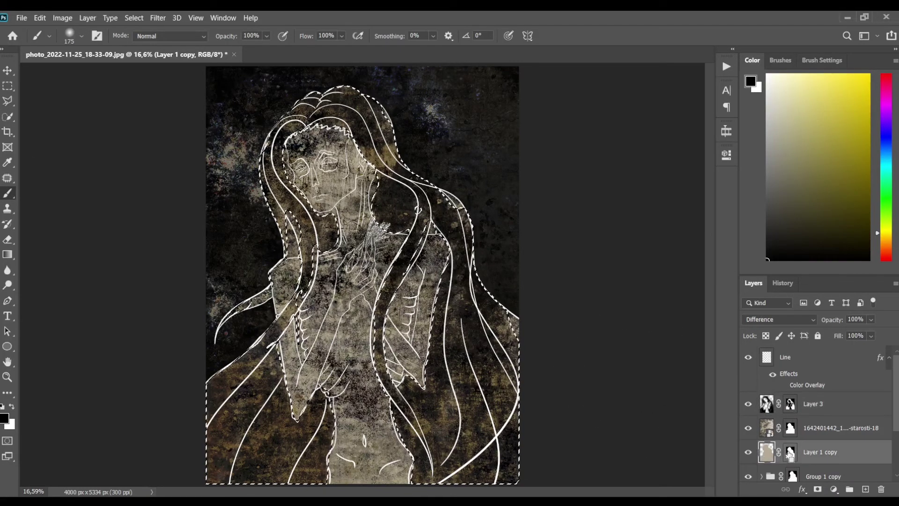
Place a copy of Layer 1 copy above Layer 3 and target its mask
{"action": "key", "text": "ctrl+d"}
{"action": "left_click_drag", "start_coordinate": [779, 452], "coordinate": [780, 405]}
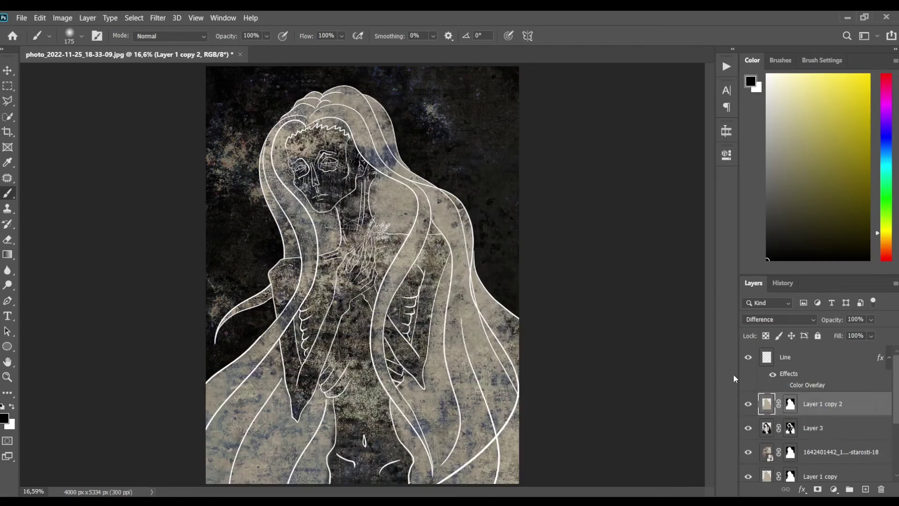
{"action": "left_click", "coordinate": [785, 432]}
{"action": "left_click", "coordinate": [791, 405]}
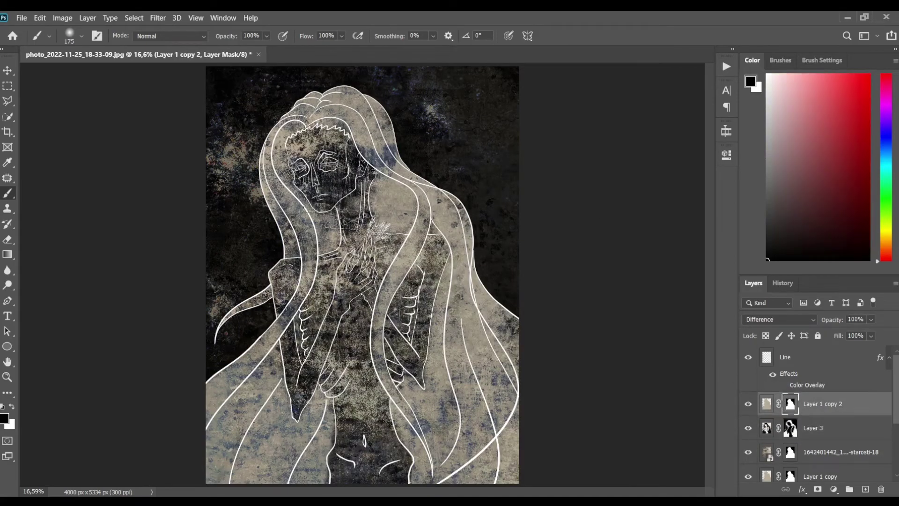
Paint black on the copy's mask over the left hair, face and top of hair
{"action": "left_click_drag", "start_coordinate": [244, 143], "coordinate": [262, 206]}
{"action": "key", "text": "bracketleft"}
{"action": "key", "text": "bracketleft"}
{"action": "key", "text": "bracketleft"}
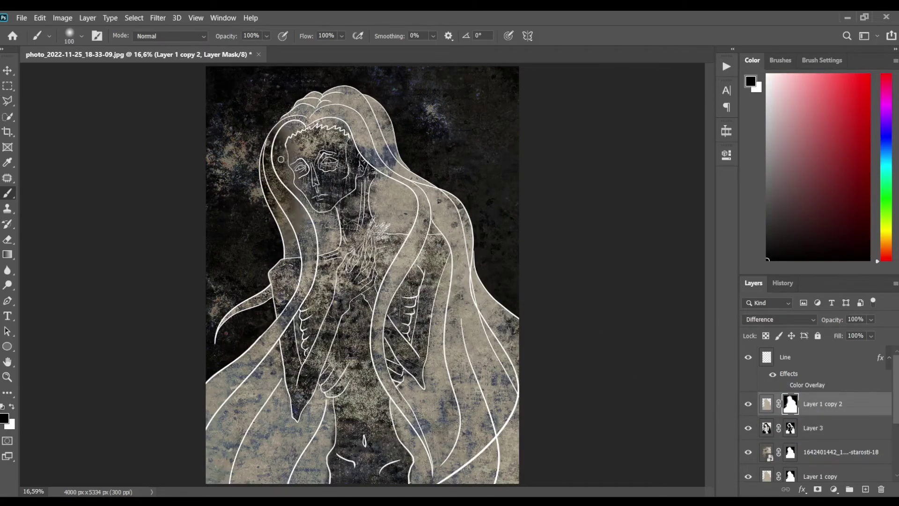
{"action": "left_click_drag", "start_coordinate": [281, 159], "coordinate": [274, 148]}
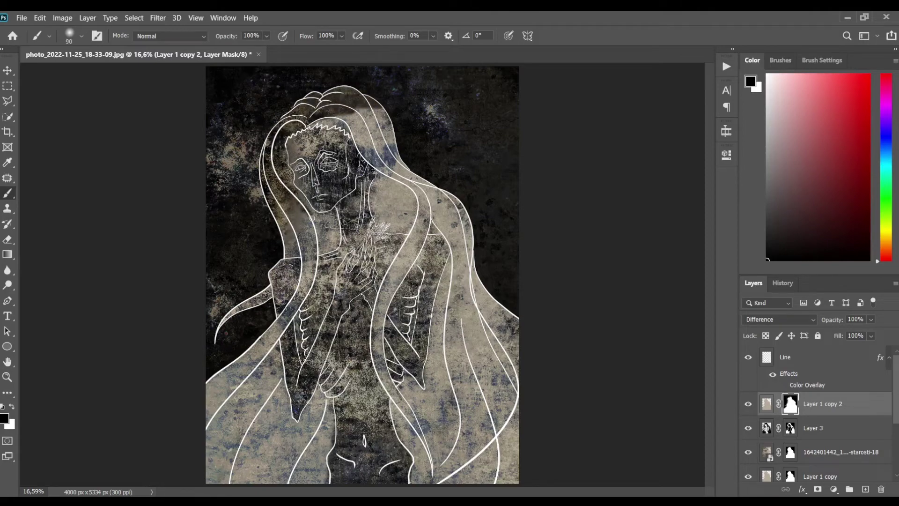
Fill the figure's outline selection black on the mask and shrink the brush
{"action": "left_click", "coordinate": [773, 431], "text": "ctrl"}
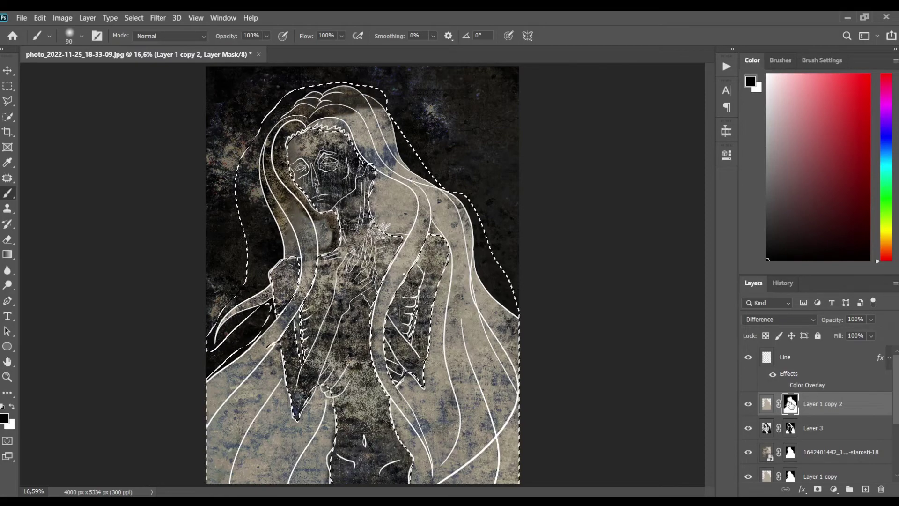
{"action": "key", "text": "alt+BackSpace"}
{"action": "key", "text": "ctrl+d"}
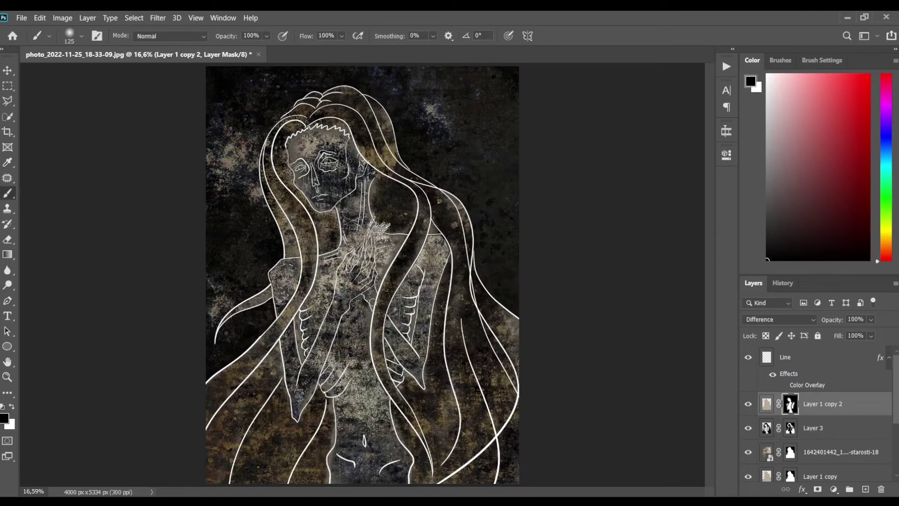
{"action": "key", "text": "x"}
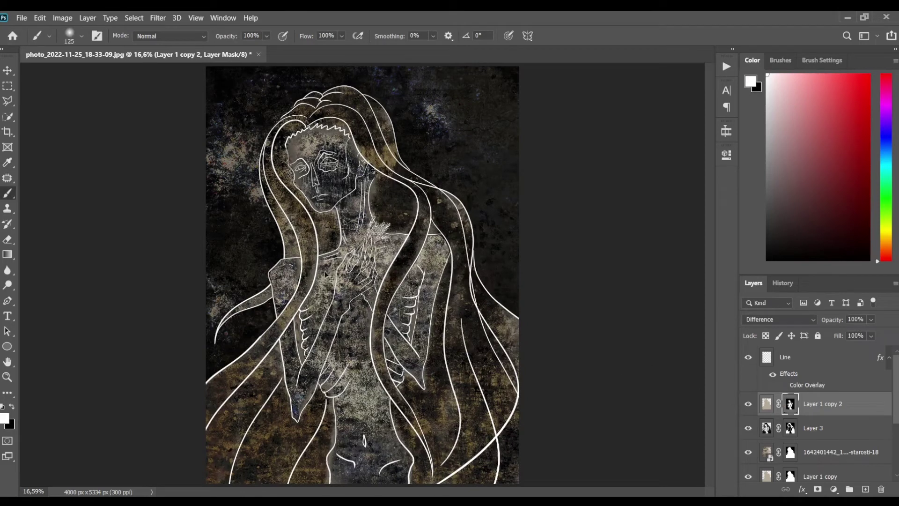
{"action": "key", "text": "x"}
{"action": "key", "text": "bracketleft"}
{"action": "key", "text": "bracketleft"}
{"action": "key", "text": "bracketleft"}
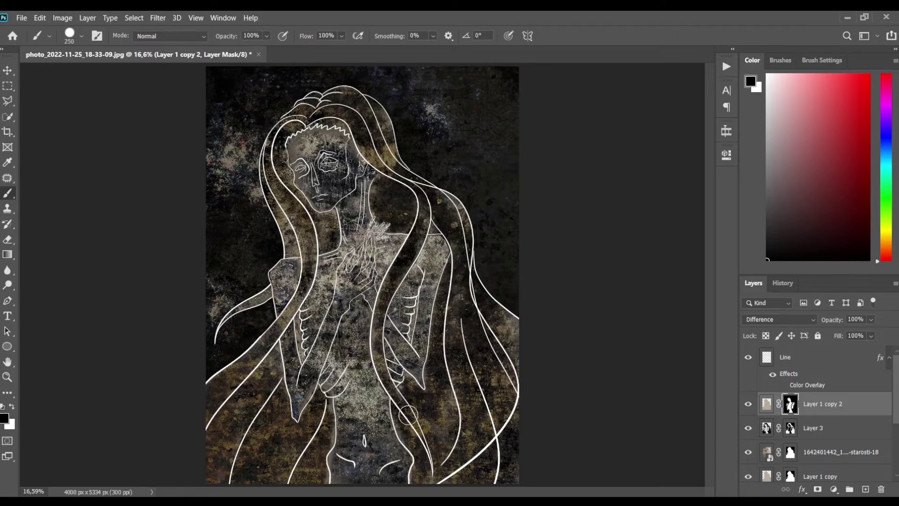
Target Layer 1 copy 2's image, reset its blend mode and pick dark brown
{"action": "key", "text": "p"}
{"action": "left_click", "coordinate": [767, 404]}
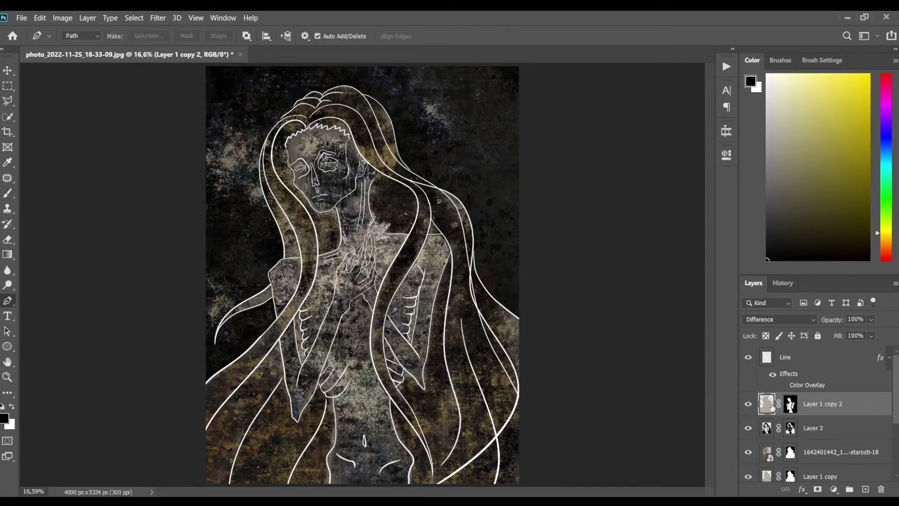
{"action": "key", "text": "b"}
{"action": "left_click", "coordinate": [779, 320]}
{"action": "left_click", "coordinate": [768, 140]}
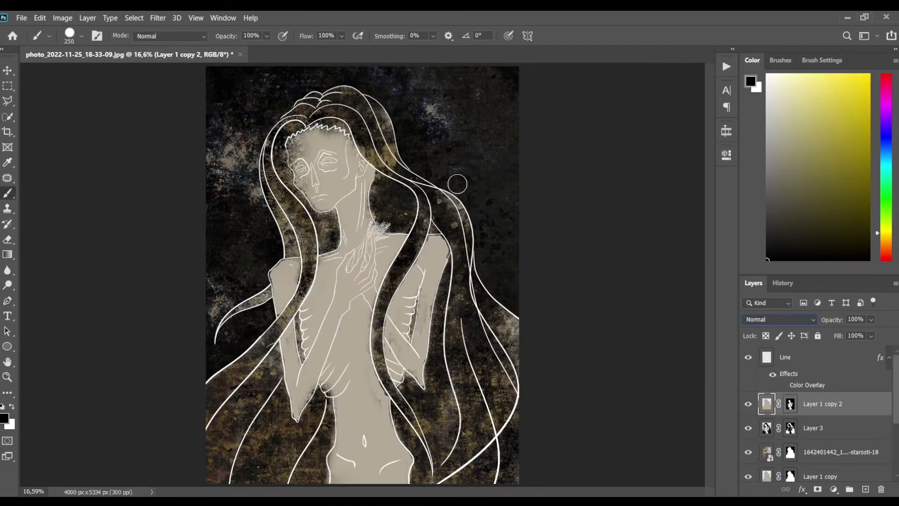
Cycle Layer 1 copy 2's blend modes to Hue and add a new empty layer
{"action": "key", "text": "Up"}
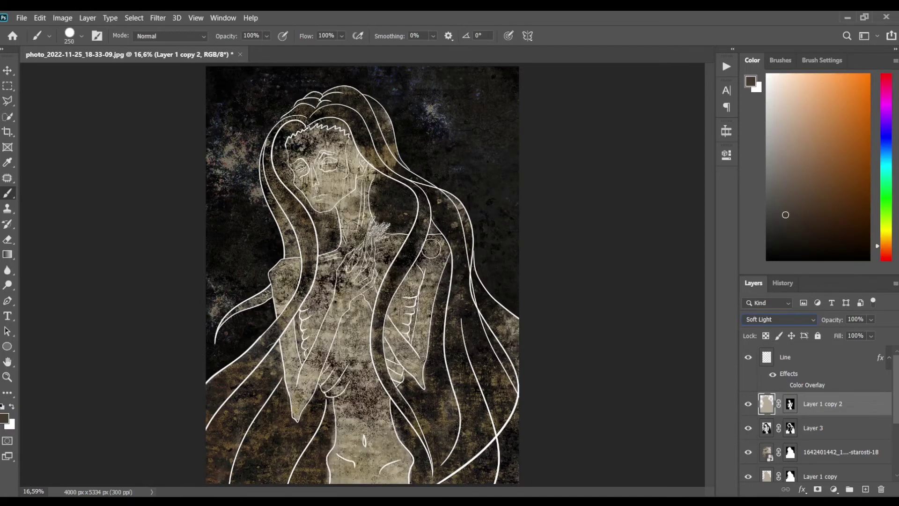
{"action": "key", "text": "Up"}
{"action": "key", "text": "Up"}
{"action": "key", "text": "Up"}
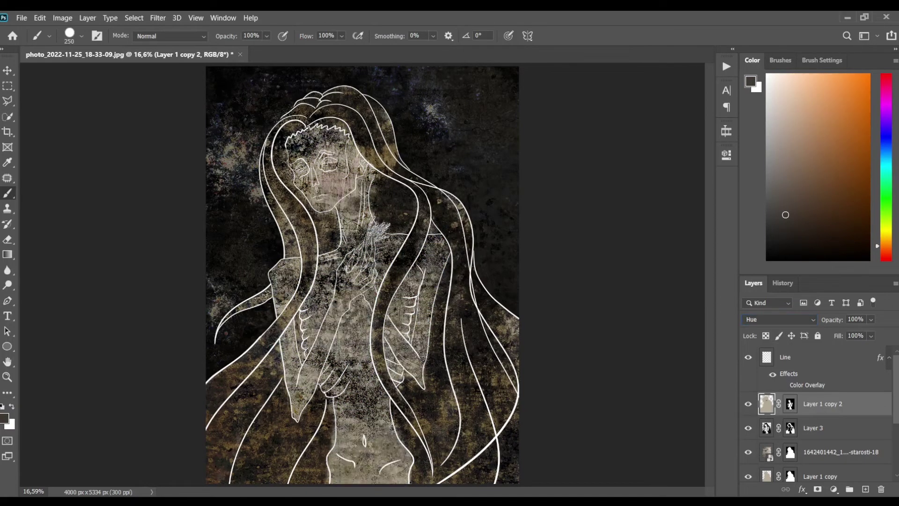
{"action": "key", "text": "Down"}
{"action": "key", "text": "Up"}
{"action": "key", "text": "Down"}
{"action": "key", "text": "Up"}
{"action": "key", "text": "Down"}
{"action": "left_click", "coordinate": [865, 489]}
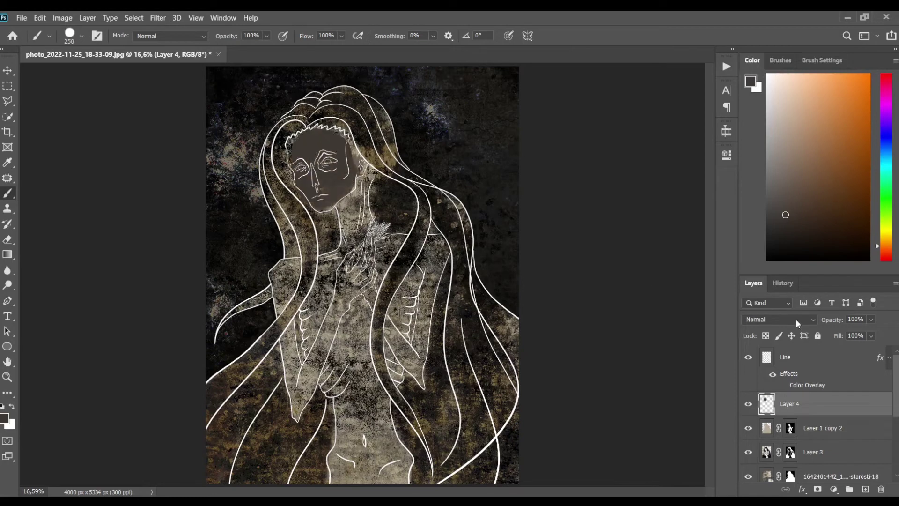
Set Layer 4 to Subtract and copy Layer 1 copy 2's mask onto it
{"action": "left_click", "coordinate": [779, 319]}
{"action": "left_click", "coordinate": [764, 436]}
{"action": "left_click", "coordinate": [790, 428]}
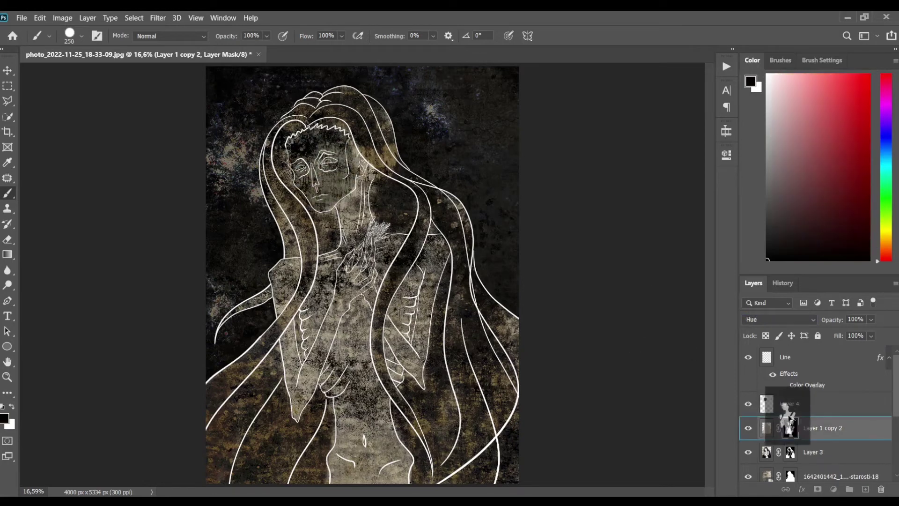
{"action": "left_click_drag", "start_coordinate": [790, 428], "coordinate": [791, 403]}
{"action": "left_click", "coordinate": [766, 404]}
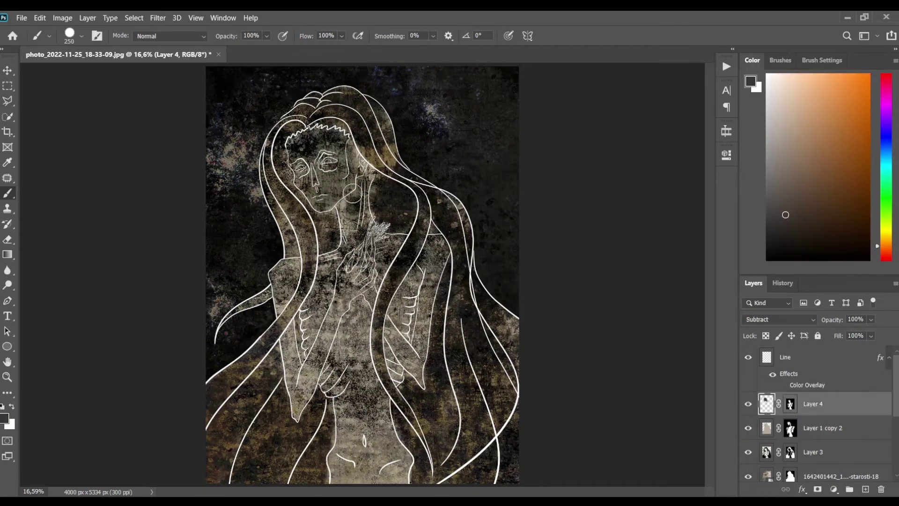
Shade the torso and belly dark on Layer 4, clear the face, and dim Line to 57%
{"action": "mouse_move", "coordinate": [316, 156]}
{"action": "left_mouse_down"}
{"action": "mouse_move", "coordinate": [347, 224]}
{"action": "mouse_move", "coordinate": [311, 339]}
{"action": "mouse_move", "coordinate": [365, 393]}
{"action": "mouse_move", "coordinate": [347, 428]}
{"action": "left_mouse_up"}
{"action": "key", "text": "e"}
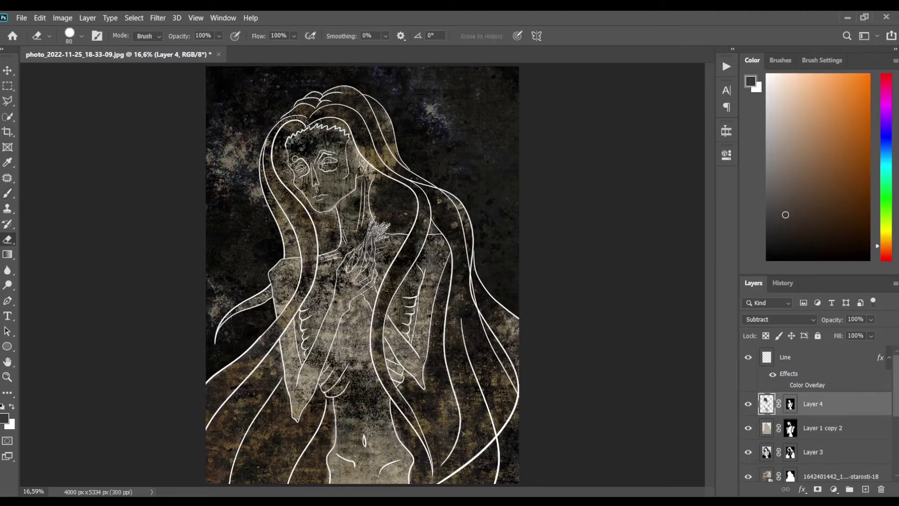
{"action": "mouse_move", "coordinate": [309, 150]}
{"action": "left_mouse_down"}
{"action": "mouse_move", "coordinate": [319, 183]}
{"action": "mouse_move", "coordinate": [342, 195]}
{"action": "mouse_move", "coordinate": [360, 241]}
{"action": "left_mouse_up"}
{"action": "key", "text": "b"}
{"action": "mouse_move", "coordinate": [315, 318]}
{"action": "left_mouse_down"}
{"action": "mouse_move", "coordinate": [314, 334]}
{"action": "mouse_move", "coordinate": [295, 357]}
{"action": "mouse_move", "coordinate": [306, 389]}
{"action": "mouse_move", "coordinate": [323, 348]}
{"action": "left_mouse_up"}
{"action": "left_click_drag", "start_coordinate": [421, 279], "coordinate": [424, 349]}
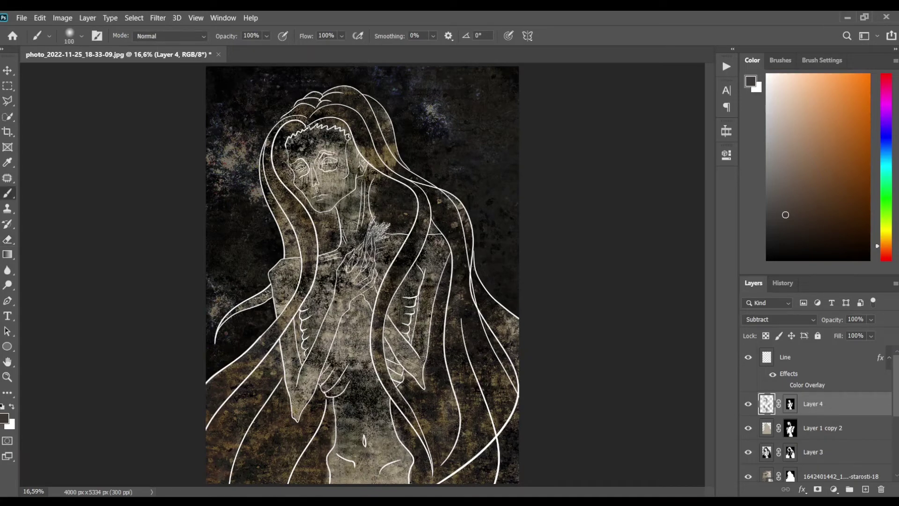
{"action": "mouse_move", "coordinate": [352, 392]}
{"action": "left_mouse_down"}
{"action": "mouse_move", "coordinate": [349, 463]}
{"action": "mouse_move", "coordinate": [393, 478]}
{"action": "mouse_move", "coordinate": [385, 429]}
{"action": "left_mouse_up"}
{"action": "key", "text": "bracketright"}
{"action": "key", "text": "bracketright"}
{"action": "key", "text": "bracketright"}
{"action": "left_click_drag", "start_coordinate": [355, 375], "coordinate": [368, 376]}
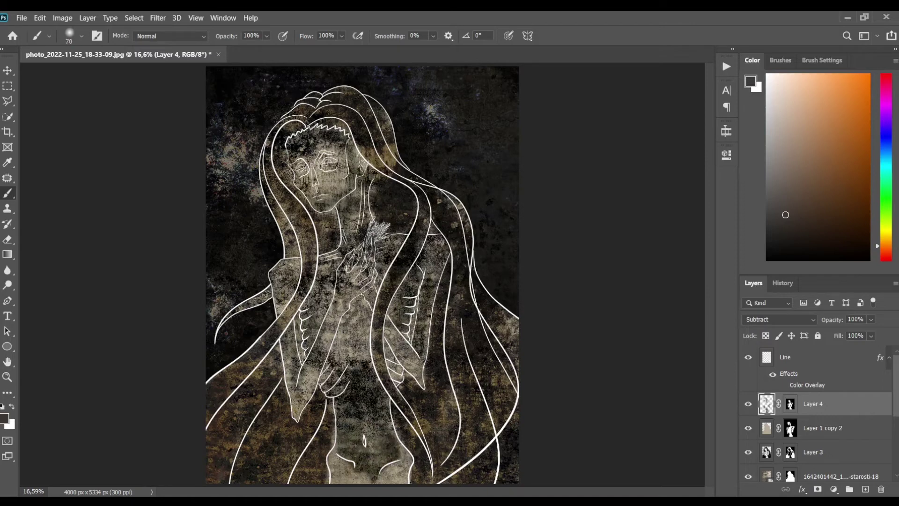
{"action": "left_click", "coordinate": [824, 357]}
{"action": "left_click_drag", "start_coordinate": [836, 320], "coordinate": [709, 328]}
Add more dark shading over the chest and torso on Layer 4
{"action": "left_click", "coordinate": [766, 404]}
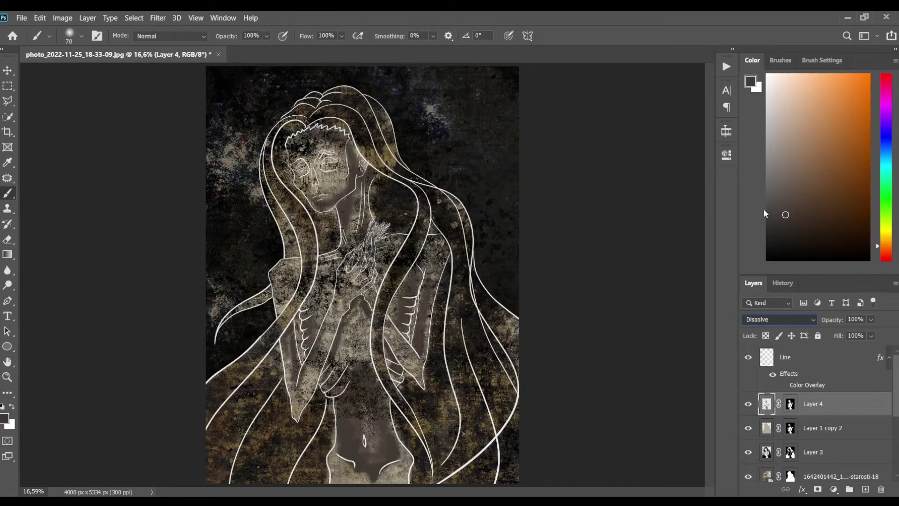
{"action": "scroll", "coordinate": [778, 319], "scroll_direction": "up", "scroll_amount": 9}
{"action": "left_click_drag", "start_coordinate": [363, 468], "coordinate": [361, 299]}
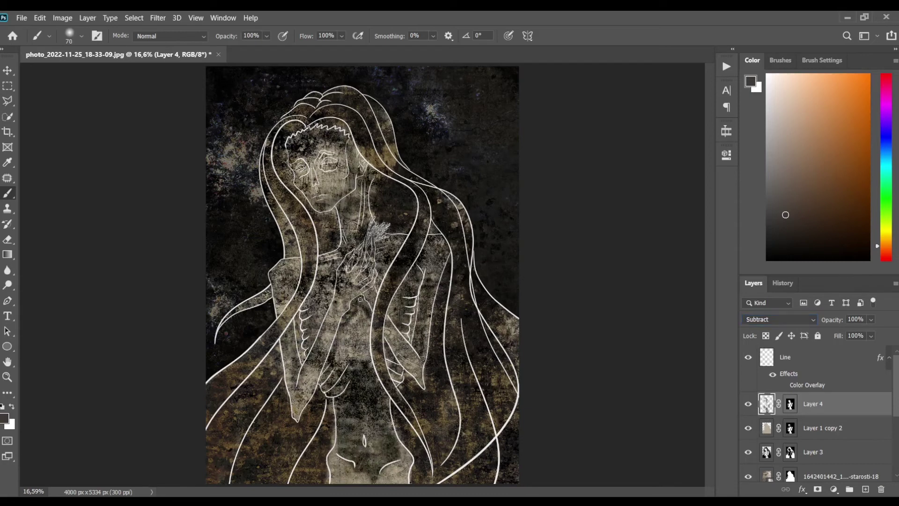
{"action": "left_click_drag", "start_coordinate": [295, 262], "coordinate": [281, 311]}
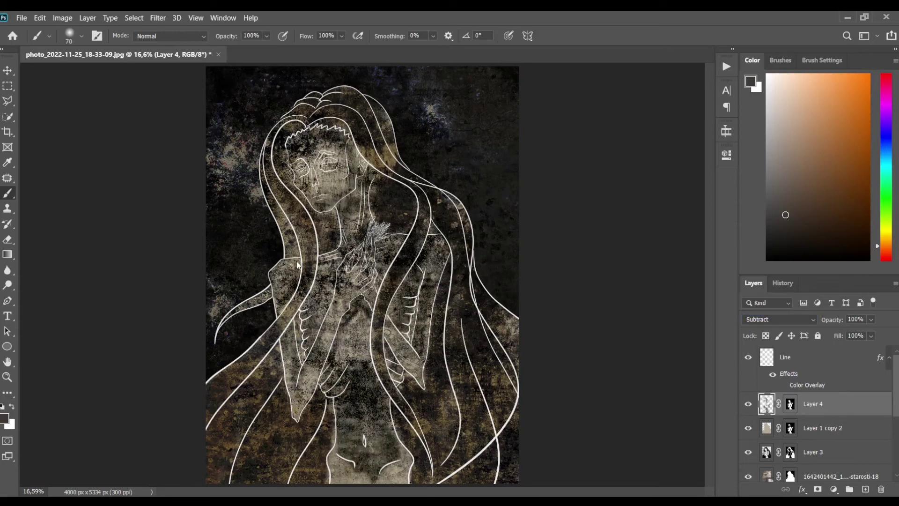
{"action": "left_click_drag", "start_coordinate": [360, 187], "coordinate": [349, 247]}
{"action": "mouse_move", "coordinate": [312, 316]}
{"action": "left_mouse_down"}
{"action": "mouse_move", "coordinate": [320, 260]}
{"action": "mouse_move", "coordinate": [286, 344]}
{"action": "mouse_move", "coordinate": [293, 421]}
{"action": "mouse_move", "coordinate": [319, 358]}
{"action": "left_mouse_up"}
{"action": "mouse_move", "coordinate": [398, 342]}
{"action": "left_mouse_down"}
{"action": "mouse_move", "coordinate": [423, 375]}
{"action": "mouse_move", "coordinate": [426, 253]}
{"action": "mouse_move", "coordinate": [381, 281]}
{"action": "mouse_move", "coordinate": [354, 241]}
{"action": "left_mouse_up"}
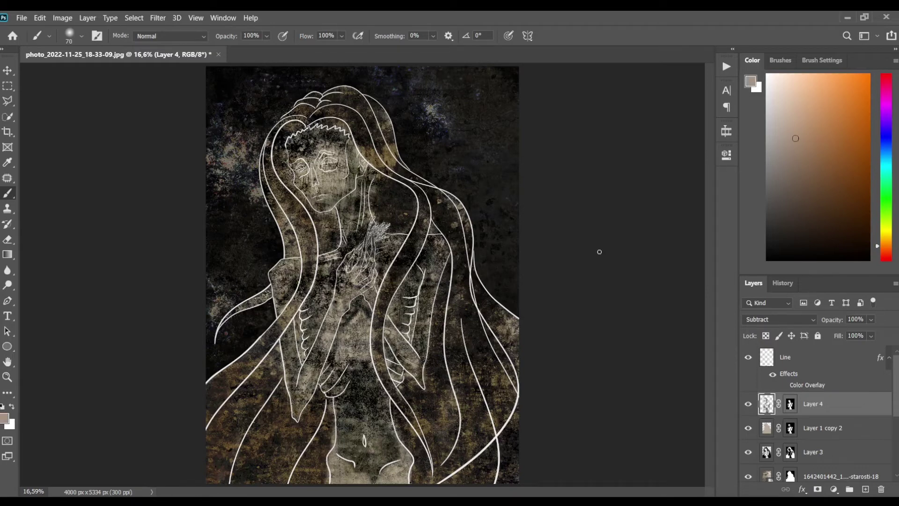
Brighten the chest with light beige, then shade belly, hands, neck and face dark brown
{"action": "left_click", "coordinate": [446, 299], "text": "alt"}
{"action": "key", "text": "bracketright"}
{"action": "left_click_drag", "start_coordinate": [346, 311], "coordinate": [334, 274]}
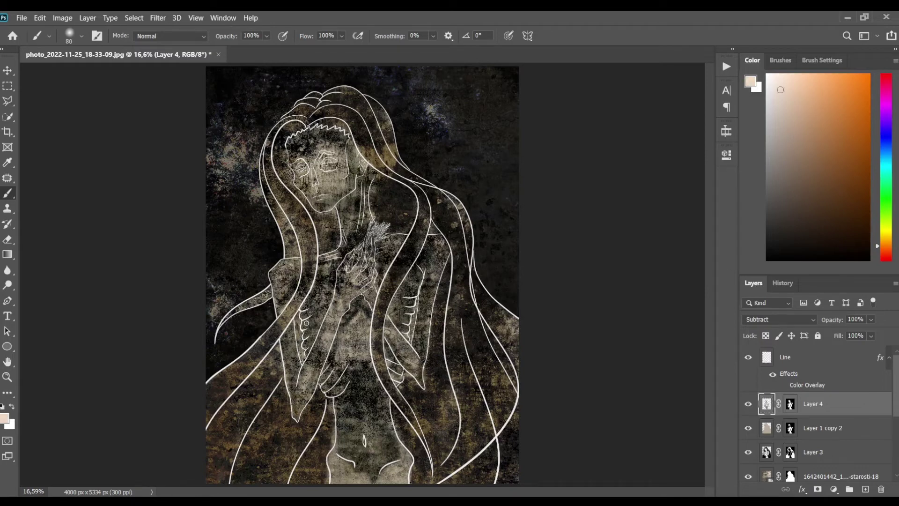
{"action": "left_click", "coordinate": [306, 312], "text": "alt"}
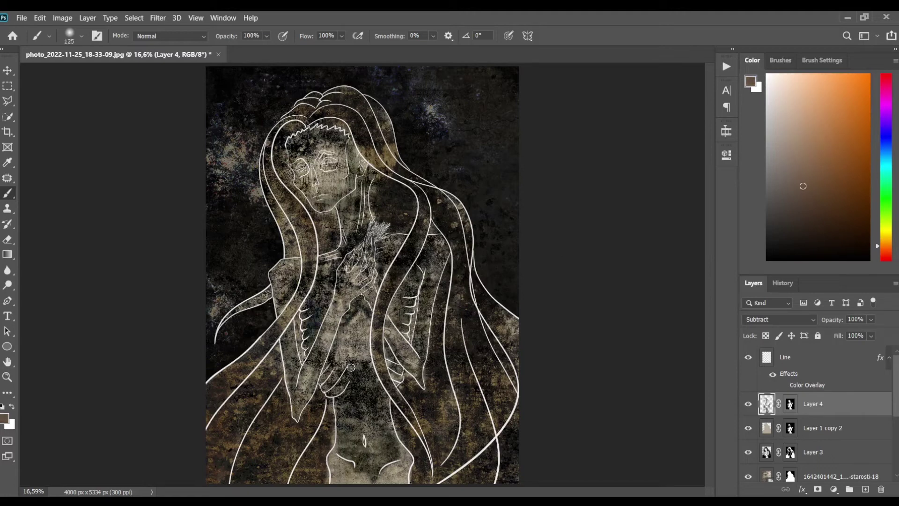
{"action": "left_click_drag", "start_coordinate": [349, 384], "coordinate": [382, 426]}
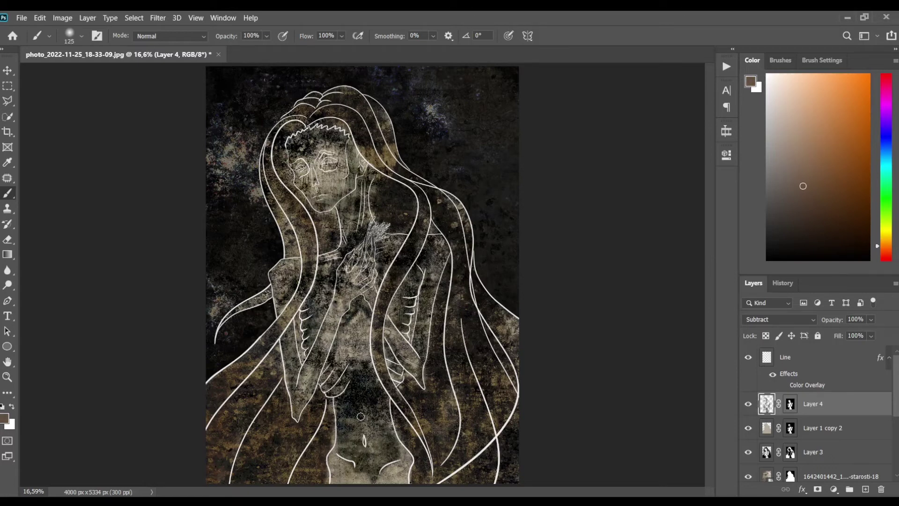
{"action": "left_click_drag", "start_coordinate": [350, 308], "coordinate": [358, 306]}
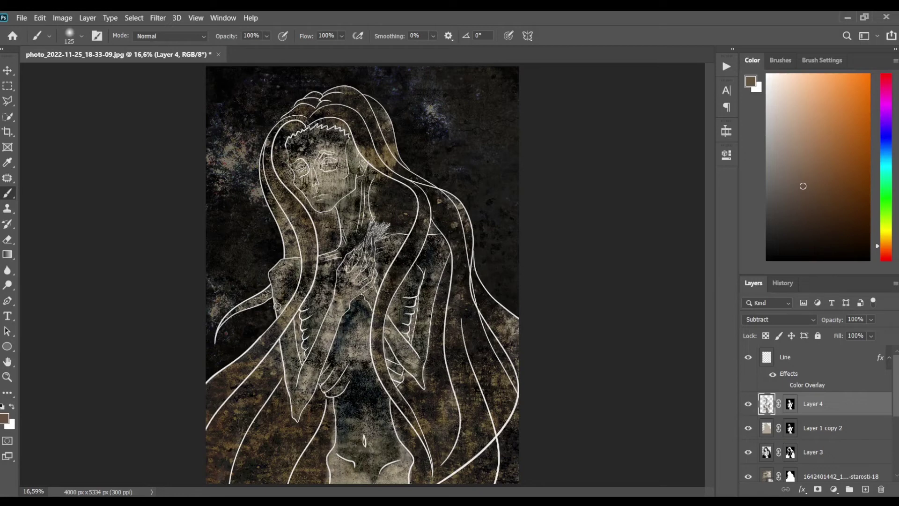
{"action": "left_click_drag", "start_coordinate": [354, 182], "coordinate": [347, 248]}
{"action": "mouse_move", "coordinate": [302, 150]}
{"action": "left_mouse_down"}
{"action": "mouse_move", "coordinate": [347, 184]}
{"action": "mouse_move", "coordinate": [302, 175]}
{"action": "left_mouse_up"}
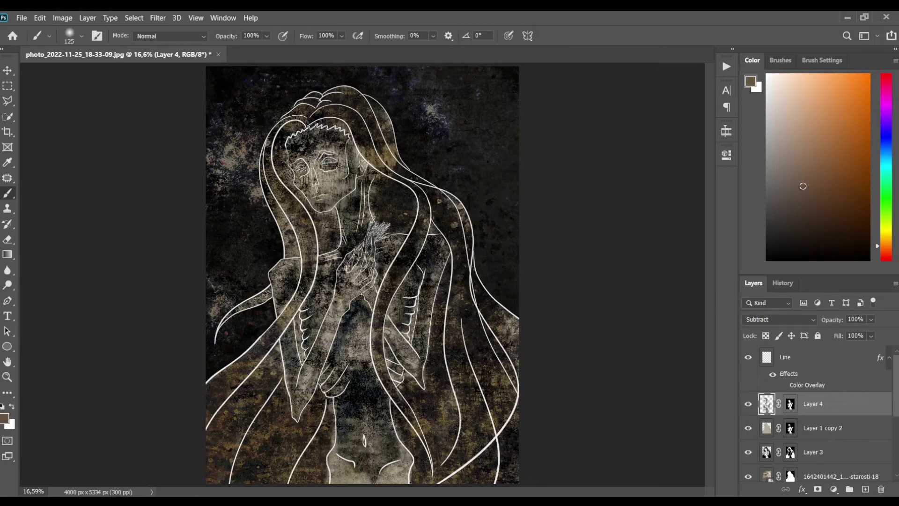
Lighten the brown, set brush size 125, and add a new layer above Layer 3 with black paint
{"action": "key", "text": "bracketleft"}
{"action": "key", "text": "bracketleft"}
{"action": "key", "text": "bracketleft"}
{"action": "left_click", "coordinate": [801, 154]}
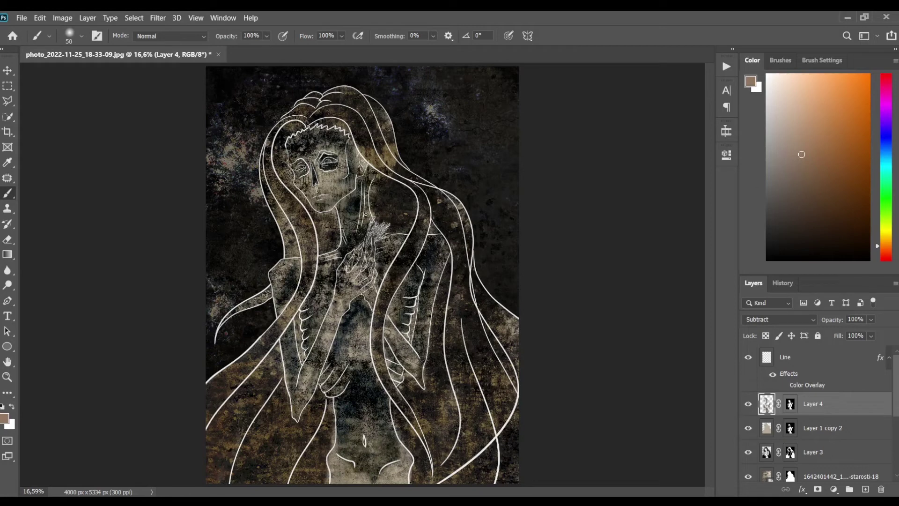
{"action": "key", "text": "bracketright"}
{"action": "key", "text": "bracketright"}
{"action": "key", "text": "bracketright"}
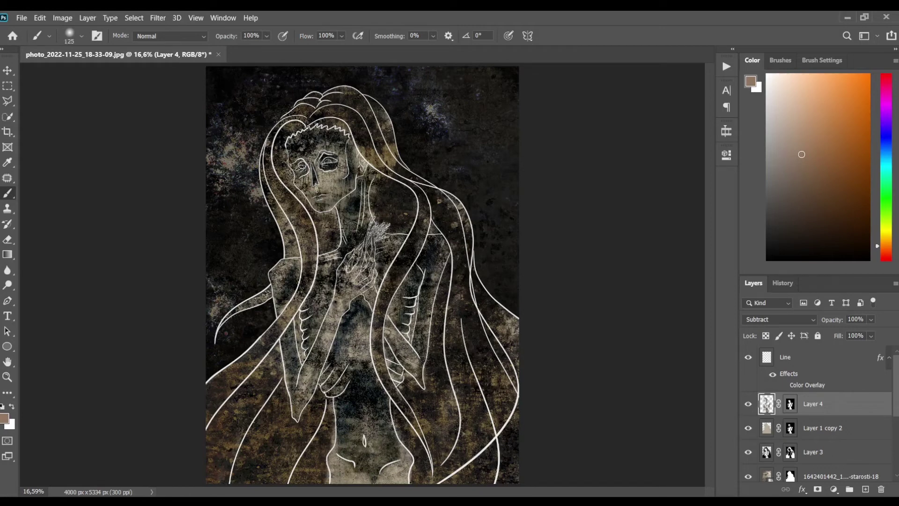
{"action": "scroll", "coordinate": [819, 412], "scroll_direction": "down", "scroll_amount": 2}
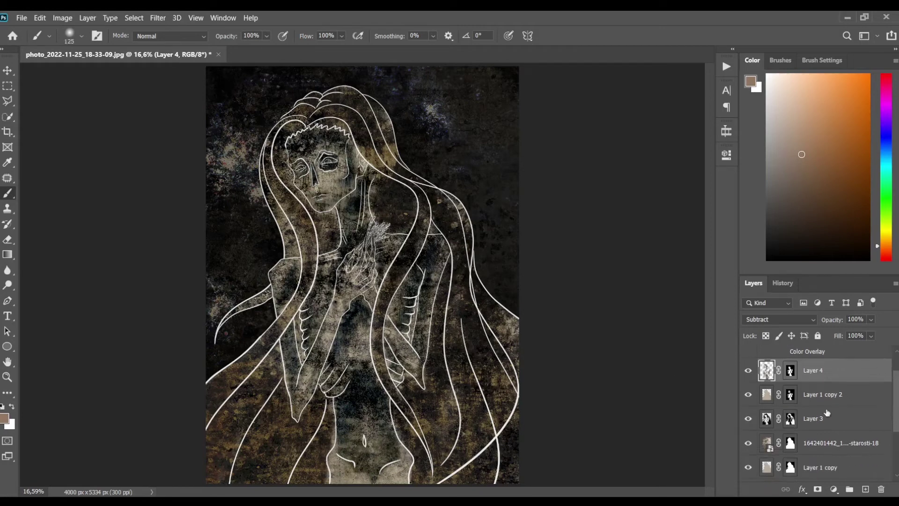
{"action": "left_click", "coordinate": [825, 418]}
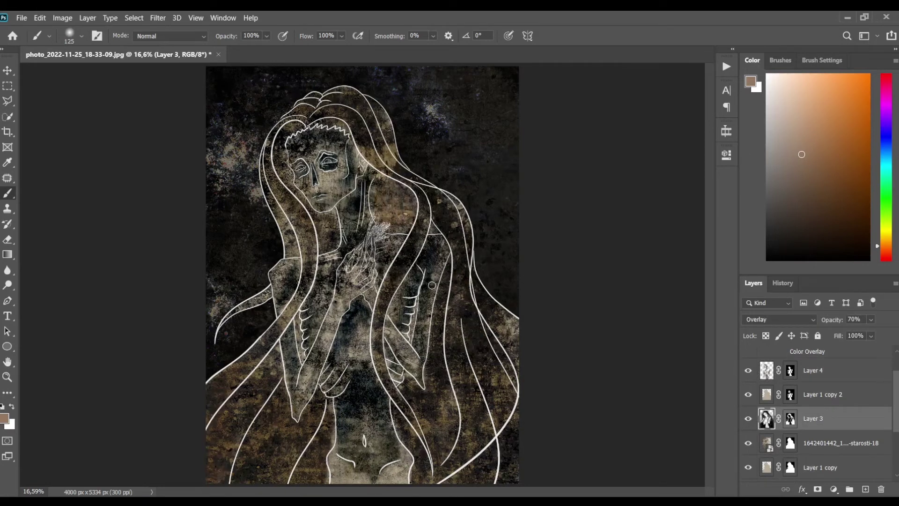
{"action": "left_click_drag", "start_coordinate": [839, 231], "coordinate": [869, 259]}
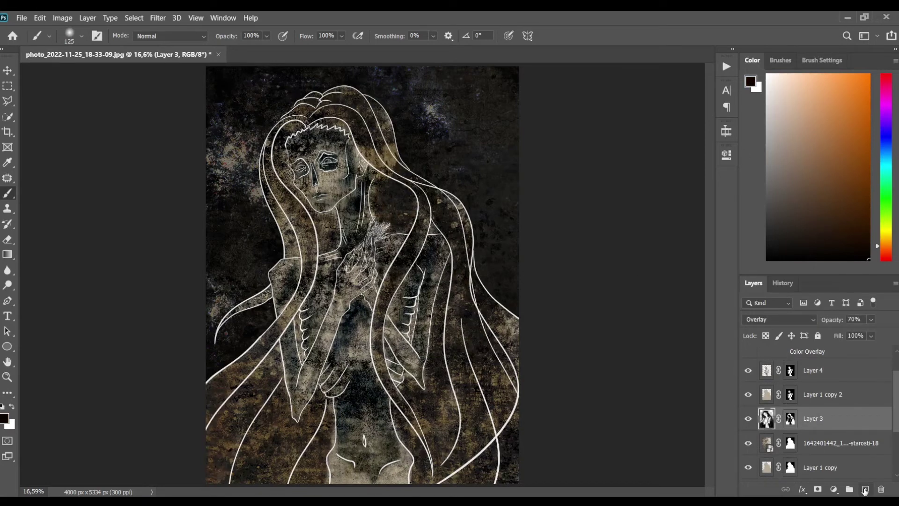
{"action": "left_click", "coordinate": [866, 489]}
Paint black on Layer 5 beside the neck, face, hair and between the lower hair strands
{"action": "left_click_drag", "start_coordinate": [378, 210], "coordinate": [403, 201]}
{"action": "left_click_drag", "start_coordinate": [281, 150], "coordinate": [326, 243]}
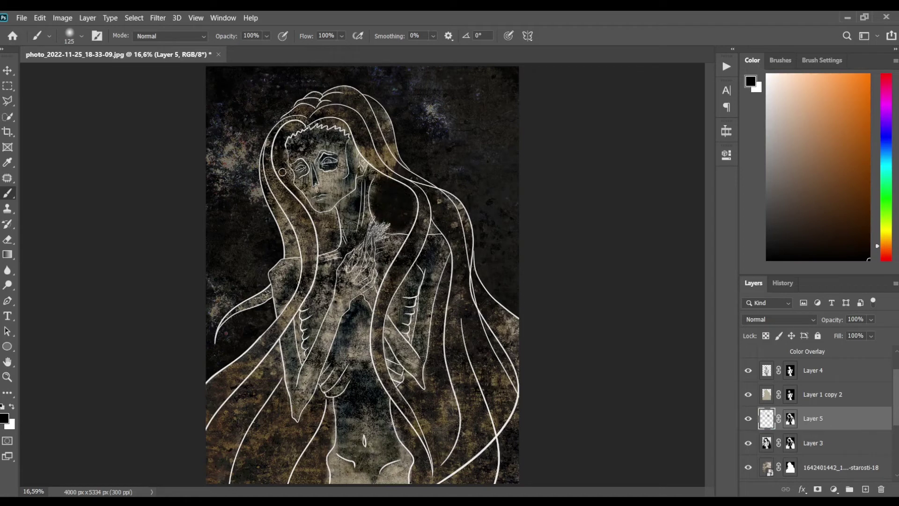
{"action": "left_click_drag", "start_coordinate": [281, 384], "coordinate": [231, 490]}
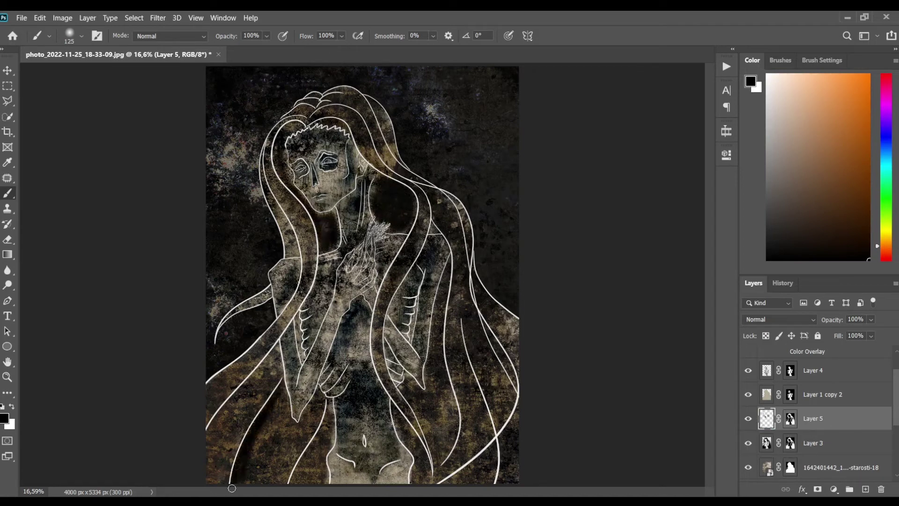
{"action": "left_click_drag", "start_coordinate": [328, 408], "coordinate": [293, 480]}
{"action": "left_click_drag", "start_coordinate": [276, 351], "coordinate": [208, 428]}
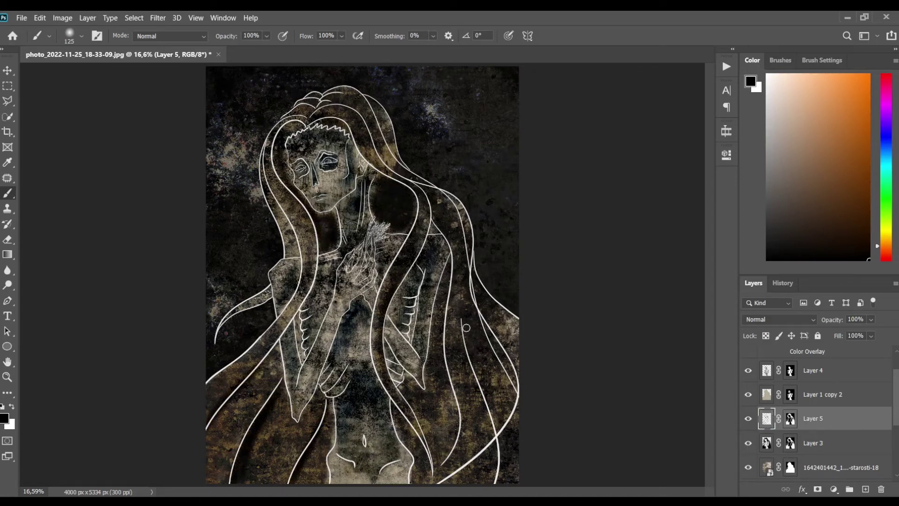
{"action": "left_click_drag", "start_coordinate": [487, 405], "coordinate": [490, 473]}
{"action": "left_click_drag", "start_coordinate": [452, 305], "coordinate": [450, 475]}
{"action": "mouse_move", "coordinate": [447, 225]}
{"action": "left_mouse_down"}
{"action": "mouse_move", "coordinate": [356, 113]}
{"action": "mouse_move", "coordinate": [290, 114]}
{"action": "left_mouse_up"}
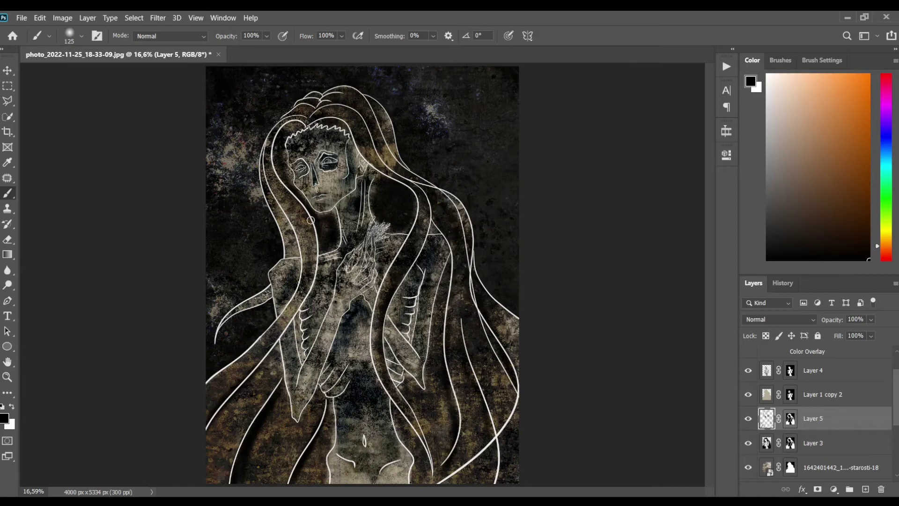
{"action": "left_click_drag", "start_coordinate": [314, 220], "coordinate": [281, 328]}
{"action": "left_click_drag", "start_coordinate": [285, 206], "coordinate": [248, 302]}
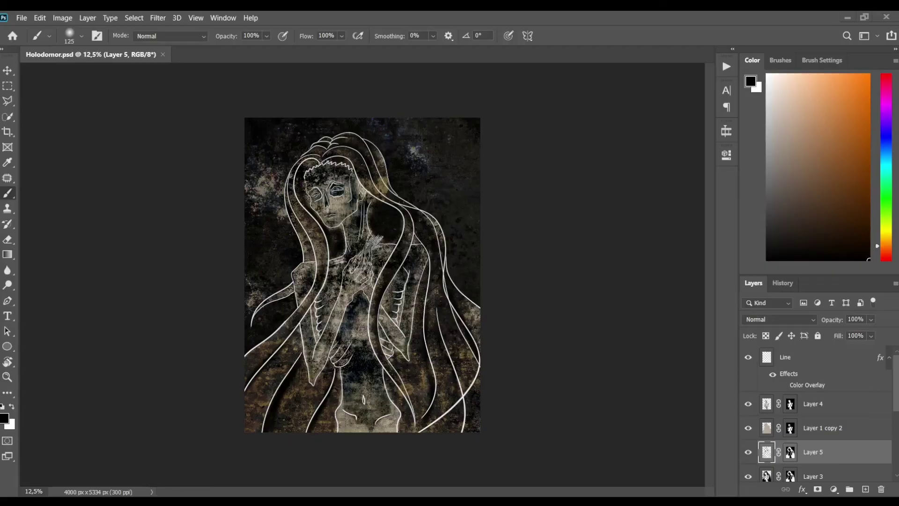
Darken the ear, left of the neck and lower background, then sample an olive-brown colour
{"action": "key", "text": "ctrl+plus"}
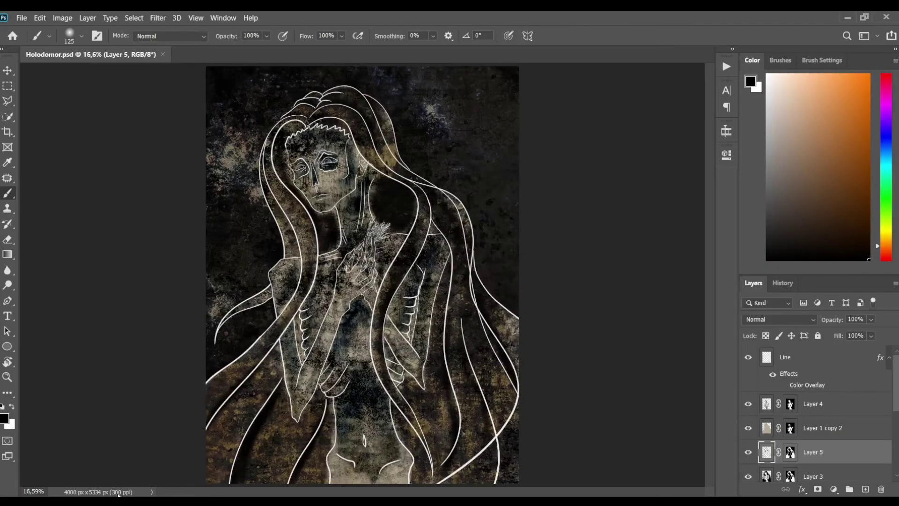
{"action": "left_click", "coordinate": [362, 193]}
{"action": "mouse_move", "coordinate": [498, 368]}
{"action": "left_mouse_down"}
{"action": "mouse_move", "coordinate": [464, 464]}
{"action": "mouse_move", "coordinate": [490, 412]}
{"action": "mouse_move", "coordinate": [448, 250]}
{"action": "mouse_move", "coordinate": [443, 352]}
{"action": "mouse_move", "coordinate": [461, 422]}
{"action": "mouse_move", "coordinate": [451, 457]}
{"action": "left_mouse_up"}
{"action": "left_click_drag", "start_coordinate": [267, 182], "coordinate": [312, 280]}
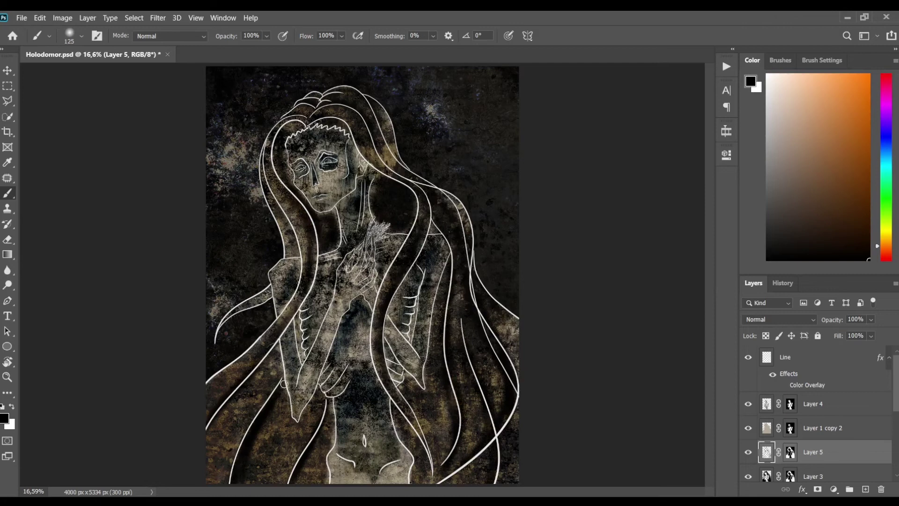
{"action": "mouse_move", "coordinate": [322, 407]}
{"action": "left_mouse_down"}
{"action": "mouse_move", "coordinate": [328, 452]}
{"action": "mouse_move", "coordinate": [286, 412]}
{"action": "mouse_move", "coordinate": [309, 435]}
{"action": "mouse_move", "coordinate": [281, 421]}
{"action": "mouse_move", "coordinate": [301, 343]}
{"action": "mouse_move", "coordinate": [270, 370]}
{"action": "mouse_move", "coordinate": [263, 402]}
{"action": "mouse_move", "coordinate": [206, 410]}
{"action": "left_mouse_up"}
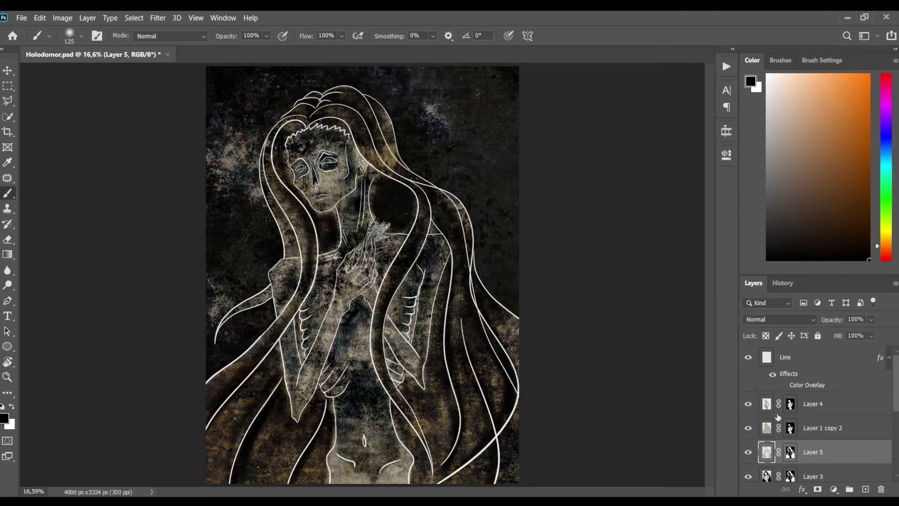
{"action": "left_click", "coordinate": [491, 279], "text": "alt"}
{"action": "left_click", "coordinate": [394, 159], "text": "alt"}
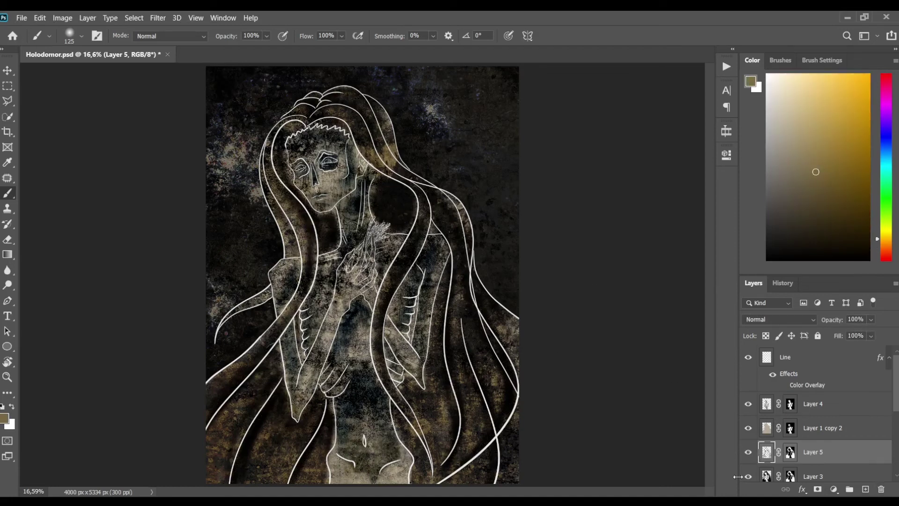
Duplicate Layer 5 and Layer 4, and pick a lighter beige paint colour
{"action": "key", "text": "ctrl+j"}
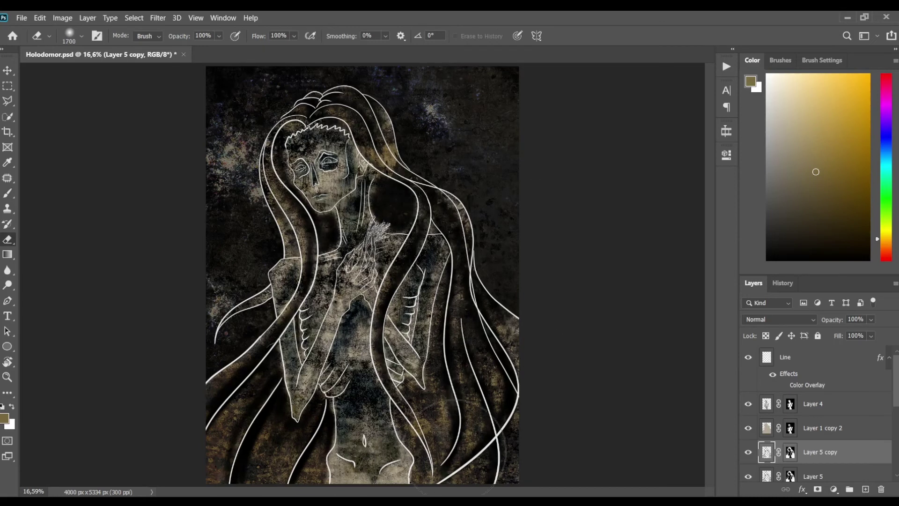
{"action": "left_click", "coordinate": [802, 150]}
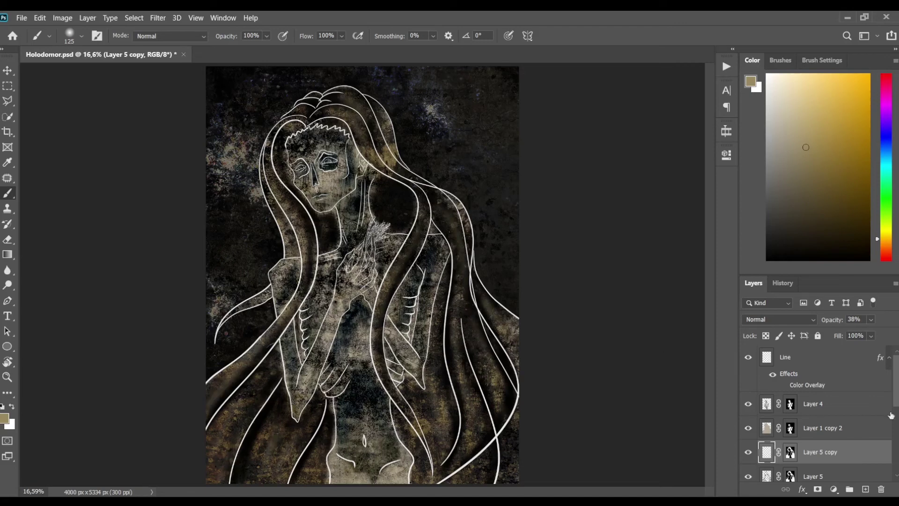
{"action": "left_click", "coordinate": [755, 429]}
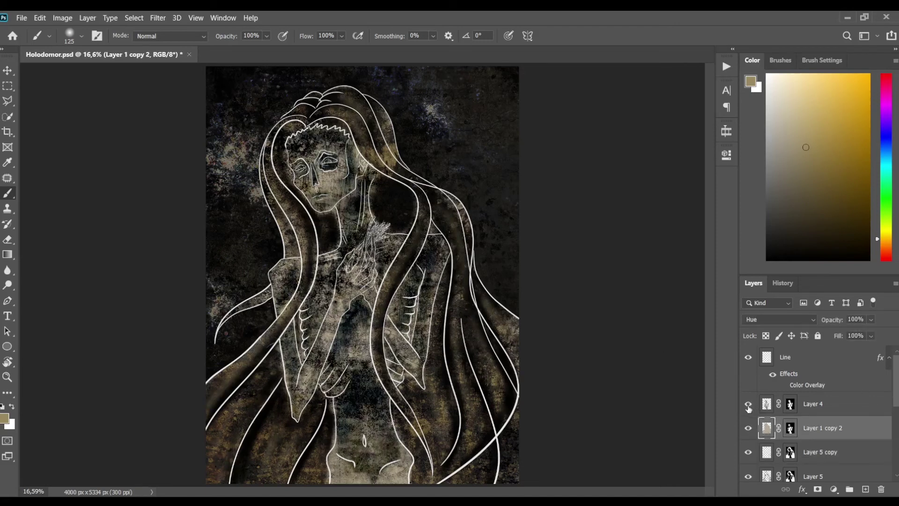
{"action": "left_click", "coordinate": [773, 407]}
{"action": "key", "text": "ctrl+j"}
{"action": "key", "text": "e"}
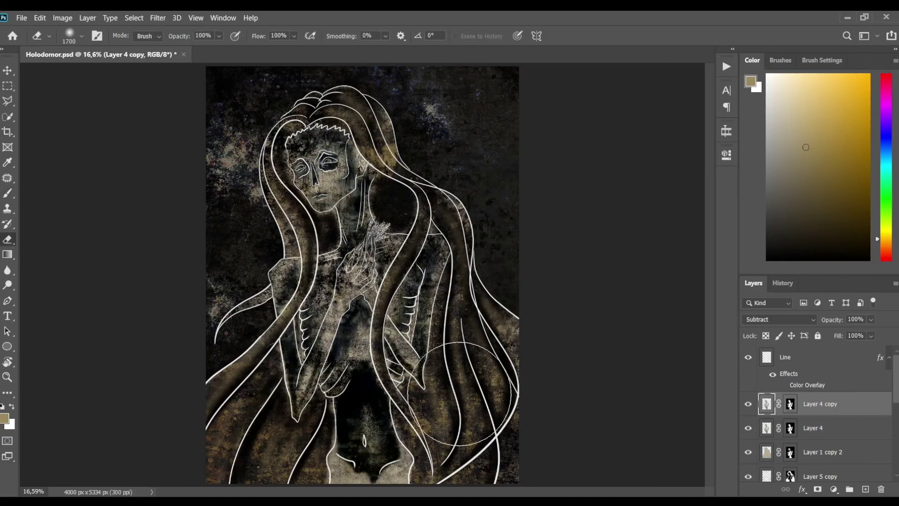
{"action": "key", "text": "b"}
{"action": "left_click", "coordinate": [787, 115]}
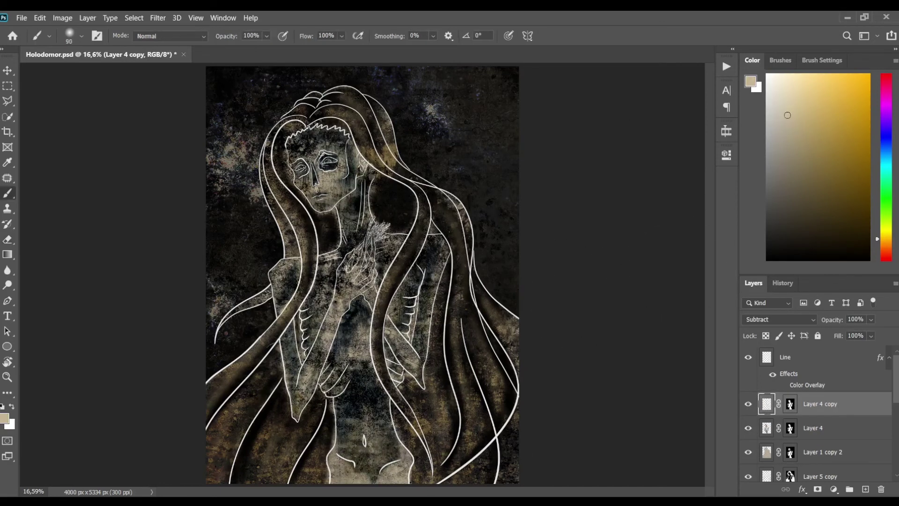
Set Layer 4 copy to Normal, paint beige on the arm and black shading on the hands
{"action": "scroll", "coordinate": [356, 281], "scroll_direction": "up", "scroll_amount": 5}
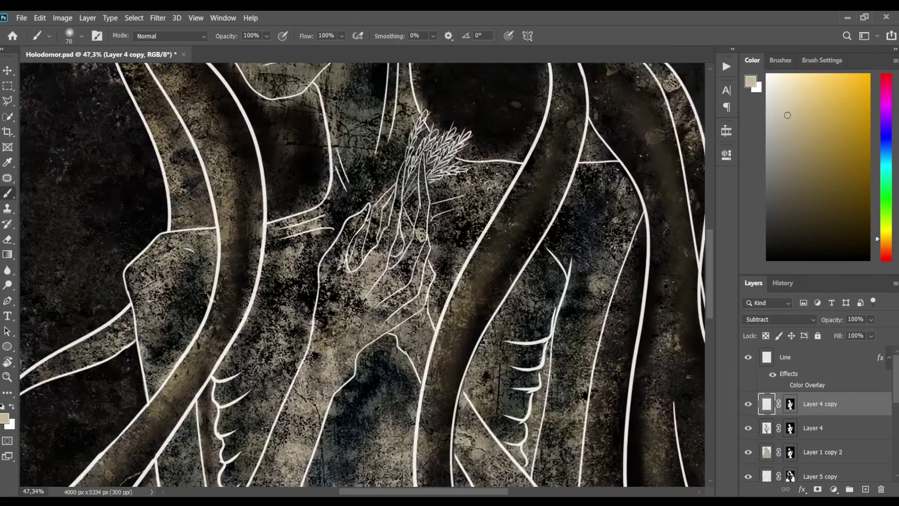
{"action": "scroll", "coordinate": [779, 319], "scroll_direction": "up", "scroll_amount": 10}
{"action": "left_click_drag", "start_coordinate": [871, 319], "coordinate": [857, 328]}
{"action": "mouse_move", "coordinate": [372, 266]}
{"action": "left_mouse_down"}
{"action": "mouse_move", "coordinate": [389, 328]}
{"action": "mouse_move", "coordinate": [347, 234]}
{"action": "mouse_move", "coordinate": [323, 305]}
{"action": "mouse_move", "coordinate": [331, 179]}
{"action": "left_mouse_up"}
{"action": "key", "text": "d"}
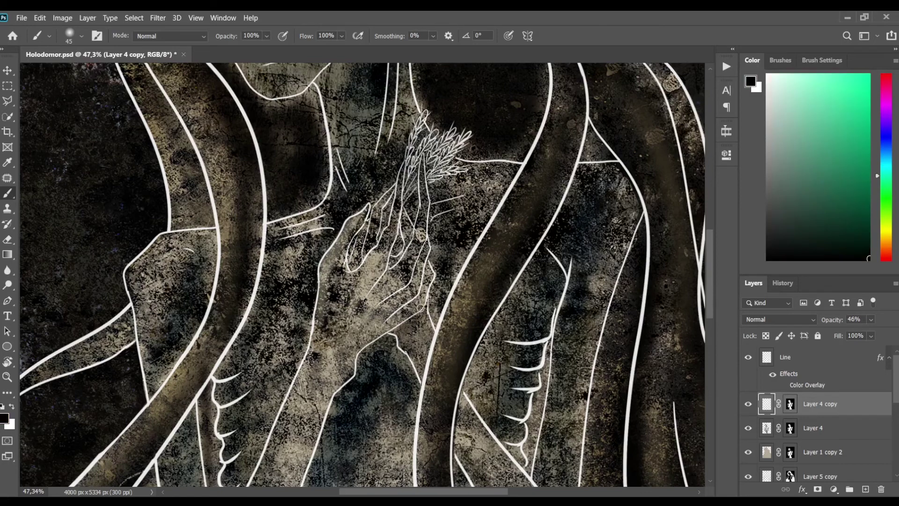
{"action": "key", "text": "bracketleft"}
{"action": "left_click_drag", "start_coordinate": [384, 250], "coordinate": [413, 304]}
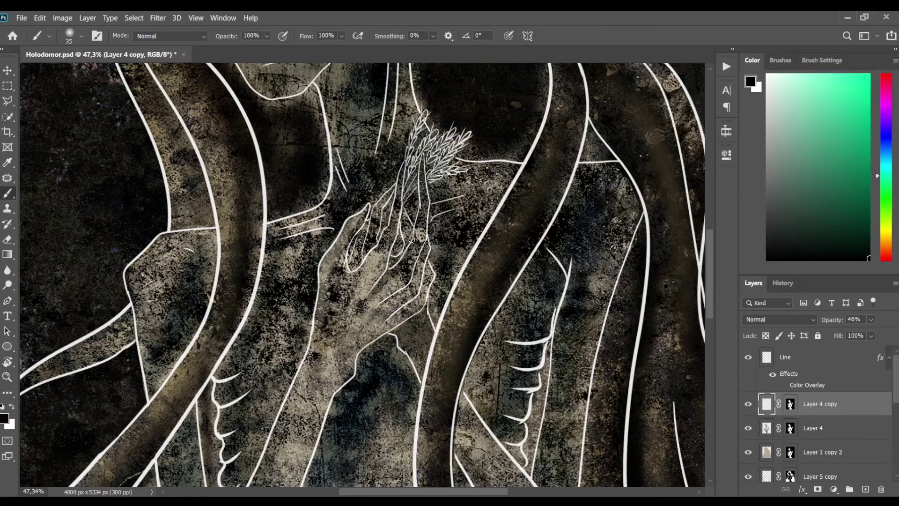
{"action": "mouse_move", "coordinate": [365, 263]}
{"action": "left_mouse_down"}
{"action": "mouse_move", "coordinate": [391, 221]}
{"action": "mouse_move", "coordinate": [339, 265]}
{"action": "left_mouse_up"}
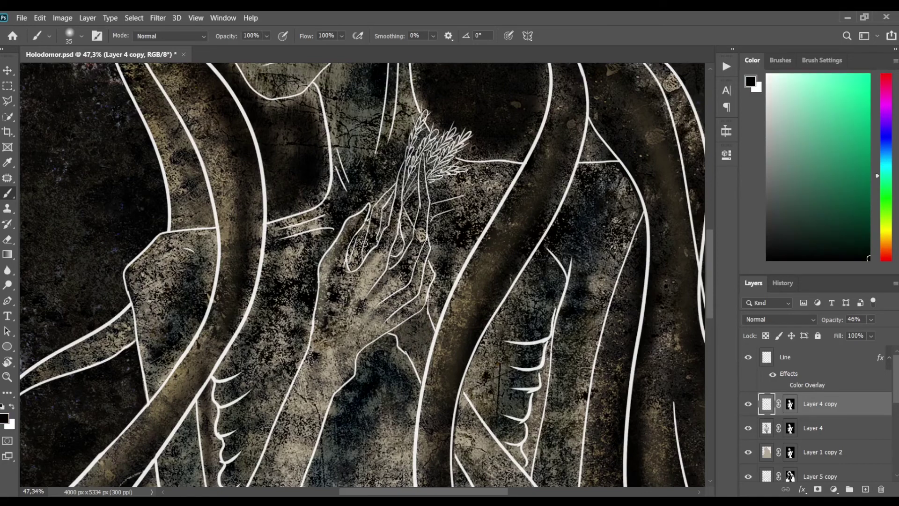
{"action": "left_click_drag", "start_coordinate": [377, 211], "coordinate": [391, 190]}
Paint dark strokes along the right side and lower left of the figure
{"action": "left_click_drag", "start_coordinate": [550, 395], "coordinate": [564, 337]}
{"action": "scroll", "coordinate": [546, 459], "scroll_direction": "down", "scroll_amount": 5}
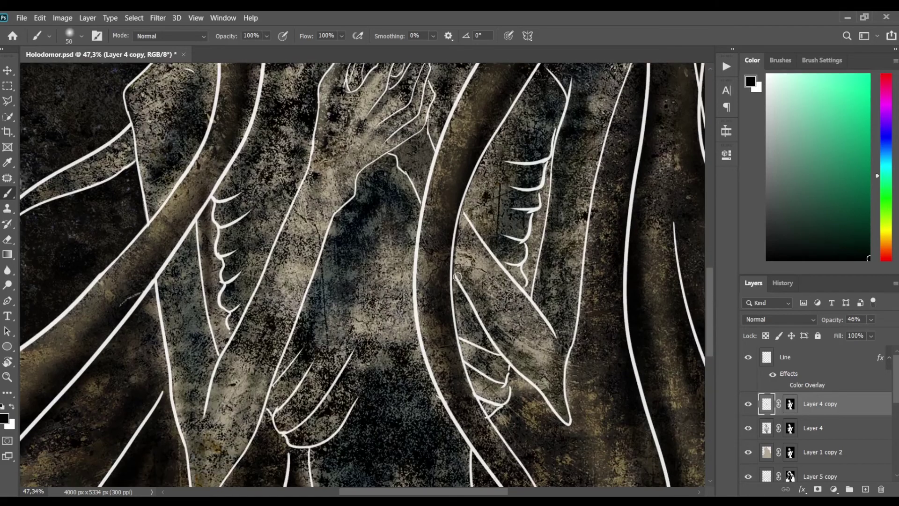
{"action": "left_click_drag", "start_coordinate": [463, 211], "coordinate": [468, 295]}
{"action": "left_click_drag", "start_coordinate": [557, 412], "coordinate": [567, 313]}
{"action": "key", "text": "bracketright"}
{"action": "mouse_move", "coordinate": [206, 412]}
{"action": "left_mouse_down"}
{"action": "mouse_move", "coordinate": [187, 234]}
{"action": "mouse_move", "coordinate": [207, 356]}
{"action": "left_mouse_up"}
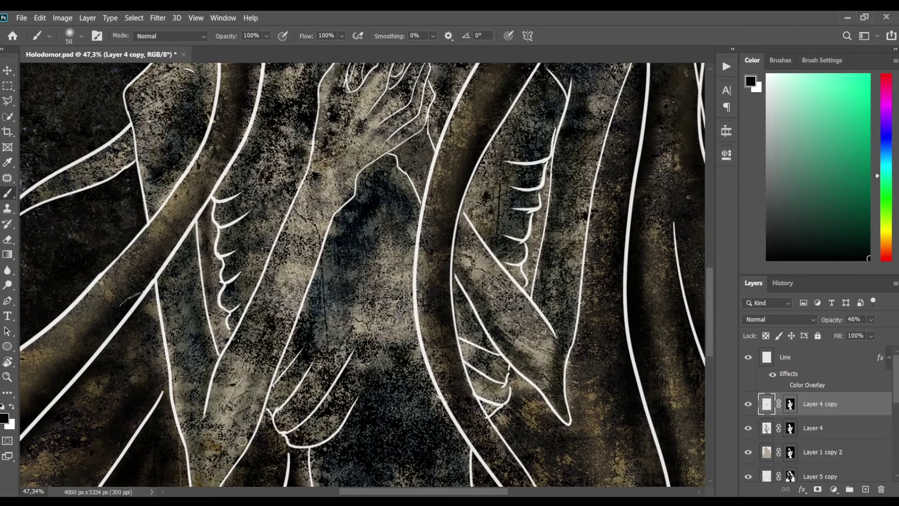
{"action": "scroll", "coordinate": [242, 441], "scroll_direction": "down", "scroll_amount": 3}
{"action": "mouse_move", "coordinate": [206, 389]}
{"action": "left_mouse_down"}
{"action": "mouse_move", "coordinate": [264, 257]}
{"action": "mouse_move", "coordinate": [299, 94]}
{"action": "left_mouse_up"}
{"action": "scroll", "coordinate": [281, 281], "scroll_direction": "up", "scroll_amount": 3}
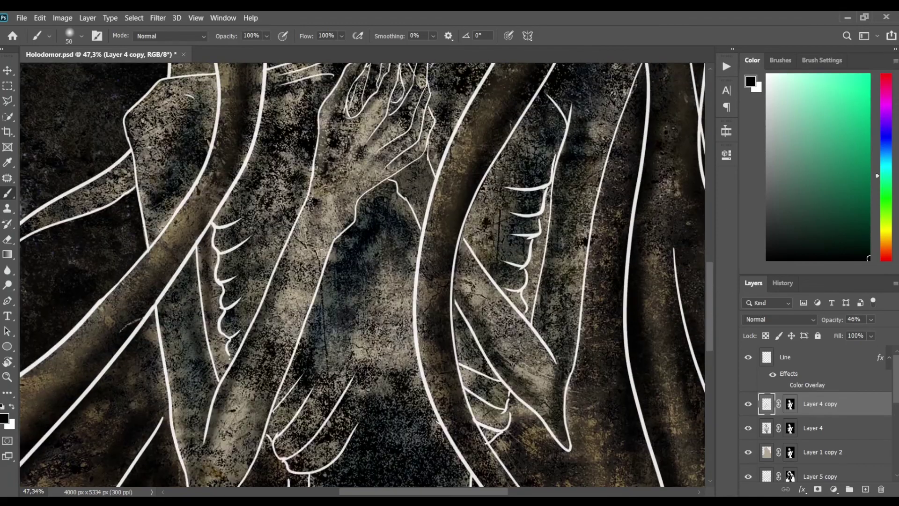
Add dark strokes across the torso with a larger brush and set opacity to 50%
{"action": "left_click_drag", "start_coordinate": [311, 197], "coordinate": [286, 257]}
{"action": "left_click_drag", "start_coordinate": [285, 206], "coordinate": [337, 365]}
{"action": "scroll", "coordinate": [665, 276], "scroll_direction": "up", "scroll_amount": 3}
{"action": "mouse_move", "coordinate": [403, 328]}
{"action": "left_mouse_down"}
{"action": "mouse_move", "coordinate": [323, 255]}
{"action": "mouse_move", "coordinate": [389, 197]}
{"action": "mouse_move", "coordinate": [422, 136]}
{"action": "left_mouse_up"}
{"action": "scroll", "coordinate": [594, 242], "scroll_direction": "up", "scroll_amount": 4}
{"action": "key", "text": "bracketright"}
{"action": "left_click_drag", "start_coordinate": [318, 262], "coordinate": [366, 220]}
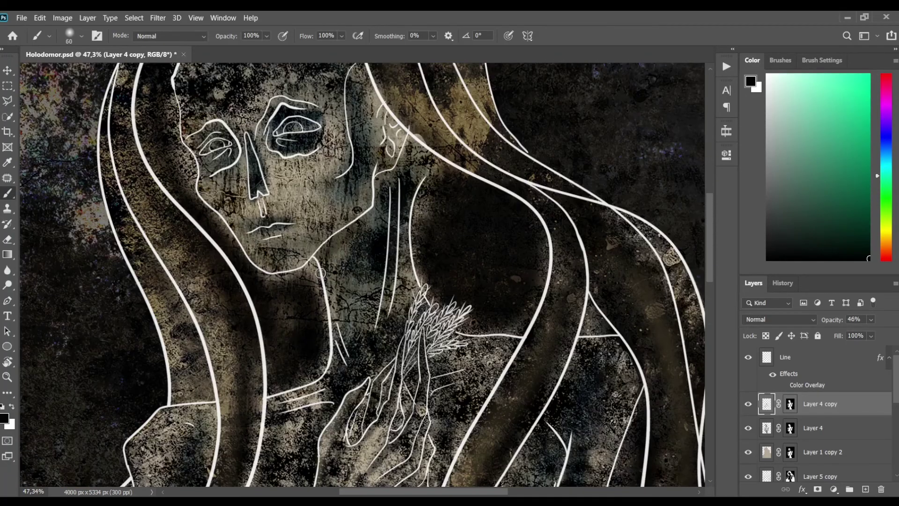
{"action": "left_click_drag", "start_coordinate": [328, 300], "coordinate": [379, 207]}
{"action": "left_click_drag", "start_coordinate": [365, 319], "coordinate": [372, 190]}
{"action": "type", "text": "50"}
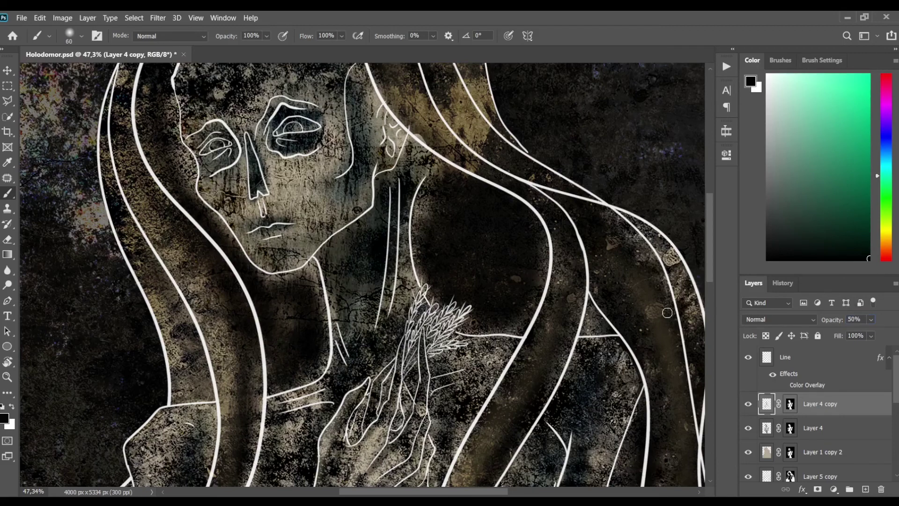
{"action": "scroll", "coordinate": [666, 311], "scroll_direction": "up", "scroll_amount": 2}
Darken around the face, cheek, ear, neck and forehead, then shade the lower torso at brush 100
{"action": "left_click_drag", "start_coordinate": [323, 220], "coordinate": [272, 244]}
{"action": "mouse_move", "coordinate": [201, 225]}
{"action": "left_mouse_down"}
{"action": "mouse_move", "coordinate": [362, 246]}
{"action": "mouse_move", "coordinate": [211, 290]}
{"action": "mouse_move", "coordinate": [375, 196]}
{"action": "left_mouse_up"}
{"action": "left_click_drag", "start_coordinate": [395, 304], "coordinate": [422, 239]}
{"action": "left_click_drag", "start_coordinate": [262, 134], "coordinate": [206, 157]}
{"action": "scroll", "coordinate": [198, 237], "scroll_direction": "down", "scroll_amount": 3}
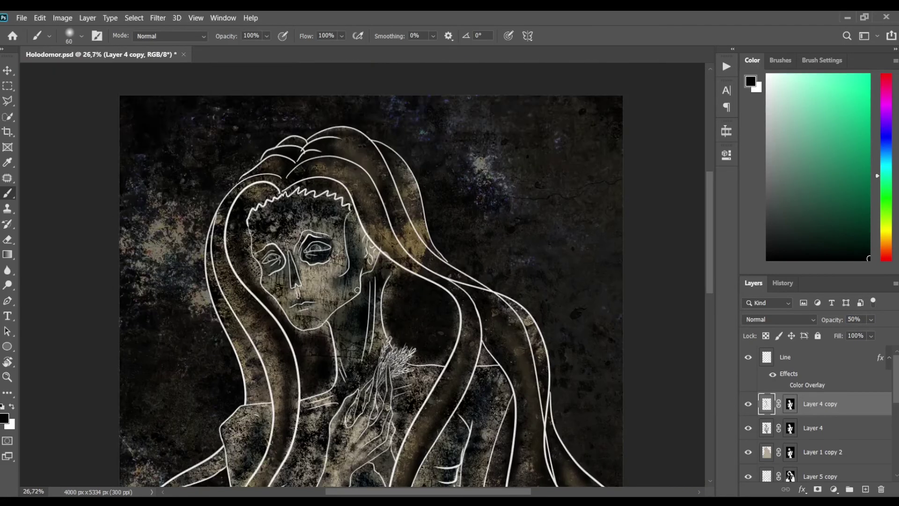
{"action": "left_click_drag", "start_coordinate": [710, 261], "coordinate": [708, 324]}
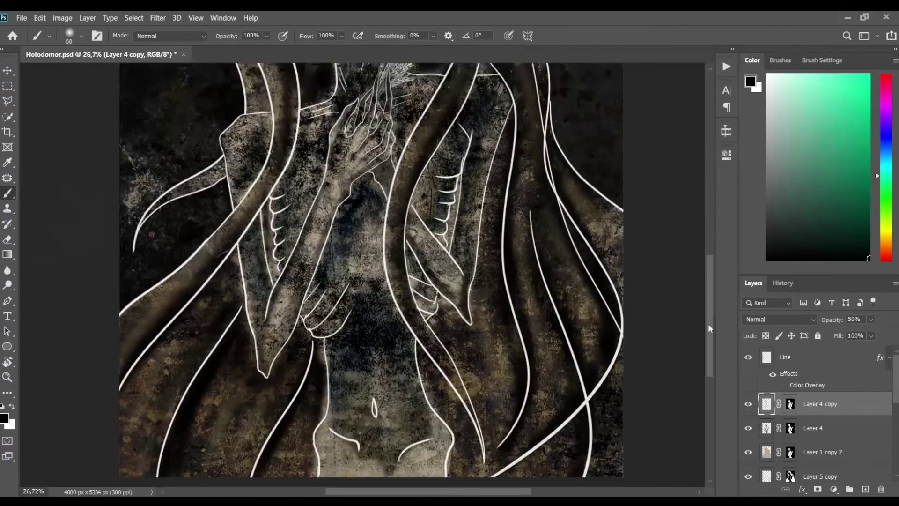
{"action": "key", "text": "bracketright"}
{"action": "key", "text": "bracketright"}
{"action": "key", "text": "bracketright"}
{"action": "left_click_drag", "start_coordinate": [375, 304], "coordinate": [398, 402]}
{"action": "left_click_drag", "start_coordinate": [337, 422], "coordinate": [412, 440]}
{"action": "scroll", "coordinate": [687, 306], "scroll_direction": "up", "scroll_amount": 5}
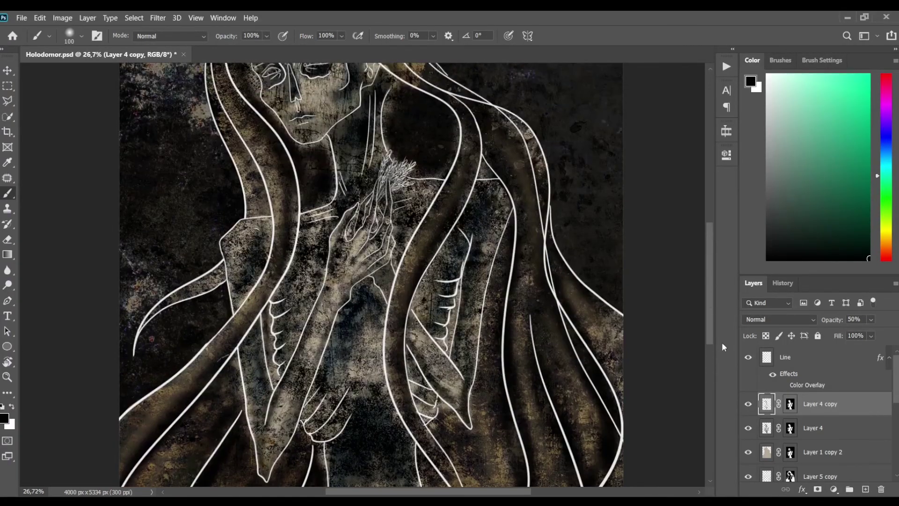
Paint sampled beige highlights on the arms and right eye, then pick a near-black teal
{"action": "left_click", "coordinate": [358, 244], "text": "alt"}
{"action": "left_click_drag", "start_coordinate": [345, 253], "coordinate": [281, 422]}
{"action": "left_click_drag", "start_coordinate": [482, 285], "coordinate": [451, 389]}
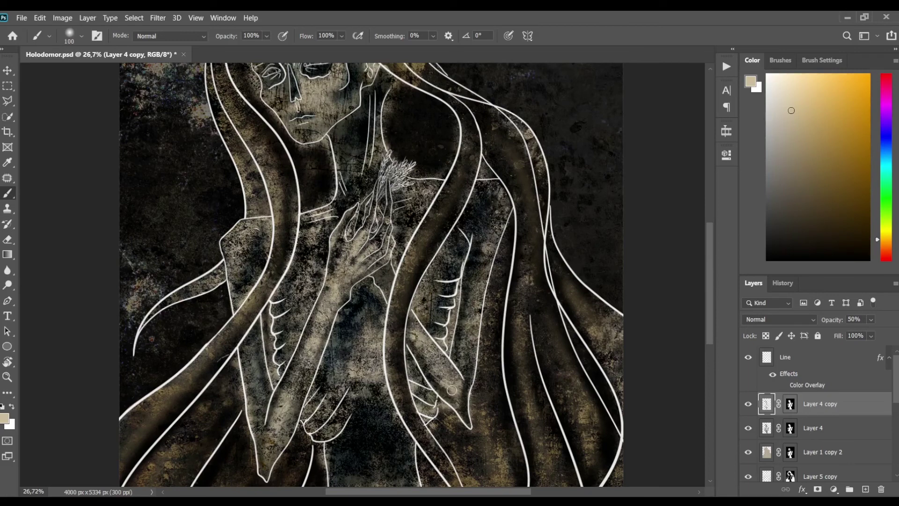
{"action": "left_click_drag", "start_coordinate": [374, 248], "coordinate": [358, 277]}
{"action": "scroll", "coordinate": [370, 281], "scroll_direction": "up", "scroll_amount": 3}
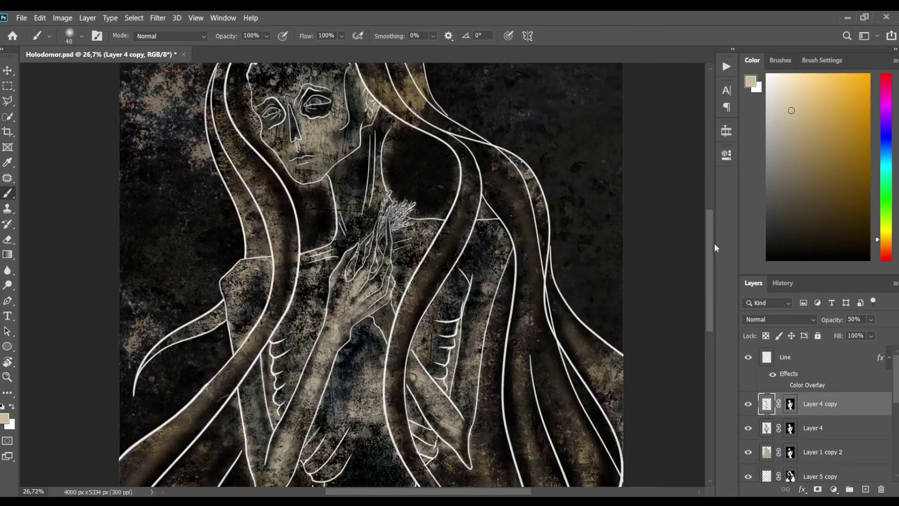
{"action": "left_click_drag", "start_coordinate": [304, 127], "coordinate": [330, 132]}
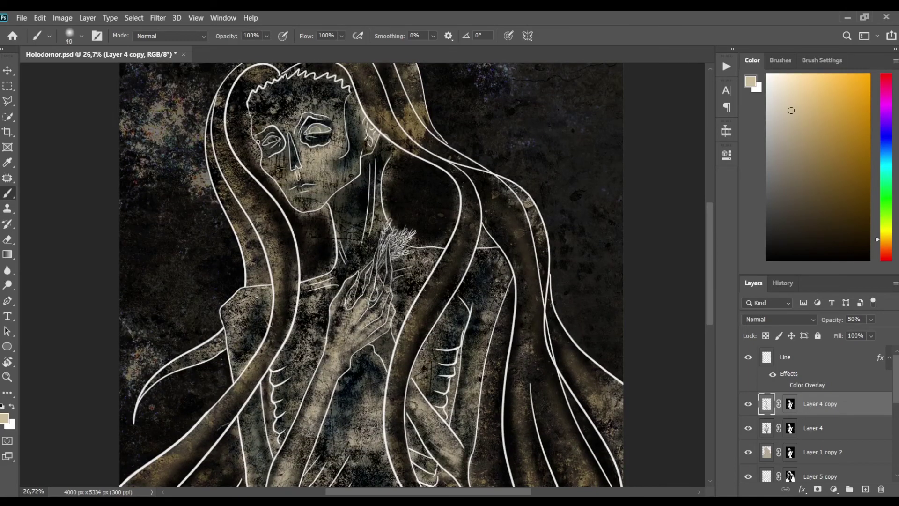
{"action": "left_click", "coordinate": [321, 145], "text": "alt"}
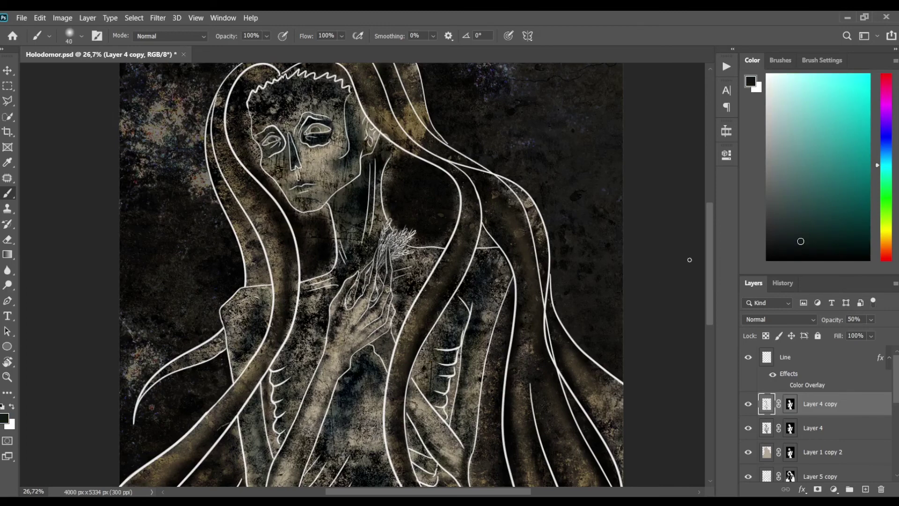
{"action": "scroll", "coordinate": [690, 260], "scroll_direction": "down", "scroll_amount": 3}
On a new Layer 6, paint the wheat ears bright yellow
{"action": "left_click", "coordinate": [865, 489]}
{"action": "left_click", "coordinate": [886, 234]}
{"action": "left_click", "coordinate": [869, 104]}
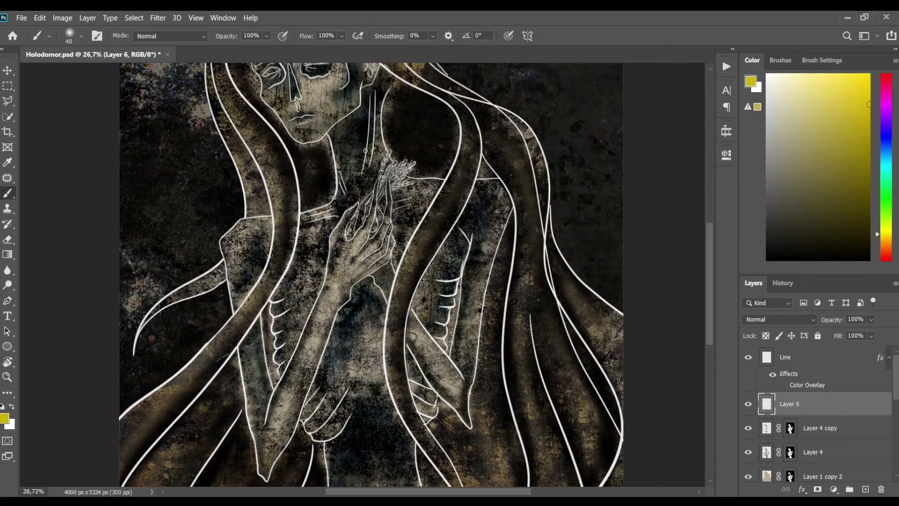
{"action": "mouse_move", "coordinate": [381, 175]}
{"action": "left_mouse_down"}
{"action": "mouse_move", "coordinate": [392, 149]}
{"action": "mouse_move", "coordinate": [402, 165]}
{"action": "left_mouse_up"}
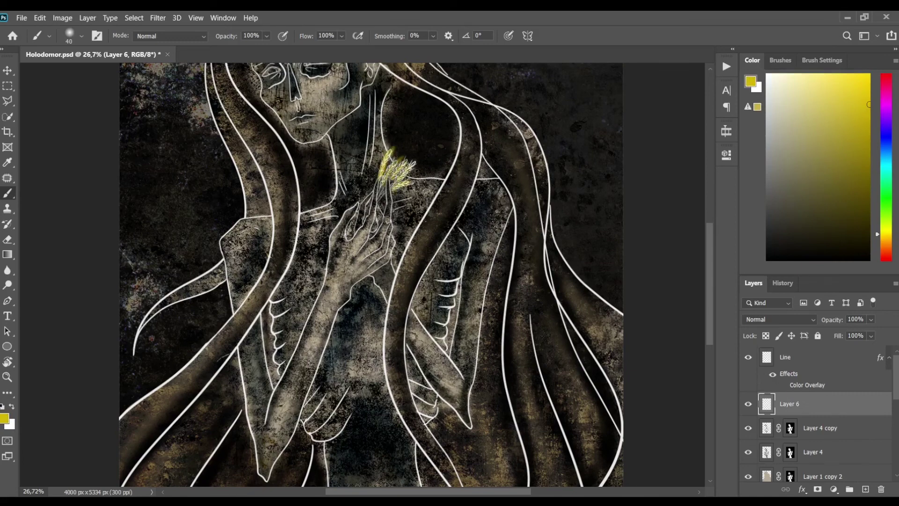
{"action": "mouse_move", "coordinate": [384, 194]}
{"action": "left_mouse_down"}
{"action": "mouse_move", "coordinate": [396, 160]}
{"action": "mouse_move", "coordinate": [433, 187]}
{"action": "left_mouse_up"}
Paint a soft yellow glow around the wheat with a large 28%-opacity brush, then add empty Layer 7
{"action": "left_click", "coordinate": [822, 87]}
{"action": "key", "text": "2"}
{"action": "key", "text": "8"}
{"action": "scroll", "coordinate": [433, 188], "scroll_direction": "up", "scroll_amount": 3}
{"action": "scroll", "coordinate": [433, 187], "scroll_direction": "up", "scroll_amount": 2}
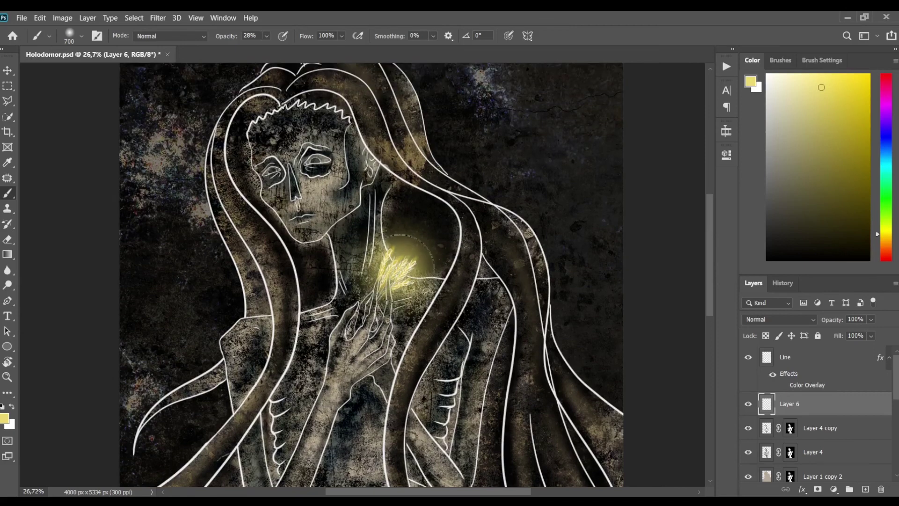
{"action": "key", "text": "bracketleft"}
{"action": "key", "text": "bracketleft"}
{"action": "key", "text": "bracketleft"}
{"action": "left_click", "coordinate": [869, 104]}
{"action": "scroll", "coordinate": [401, 243], "scroll_direction": "down", "scroll_amount": 3}
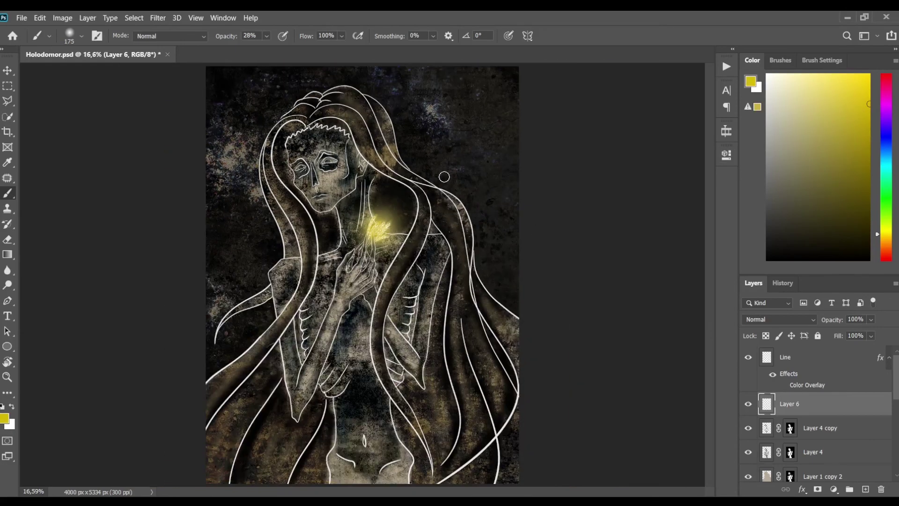
{"action": "key", "text": "ctrl+shift+alt+n"}
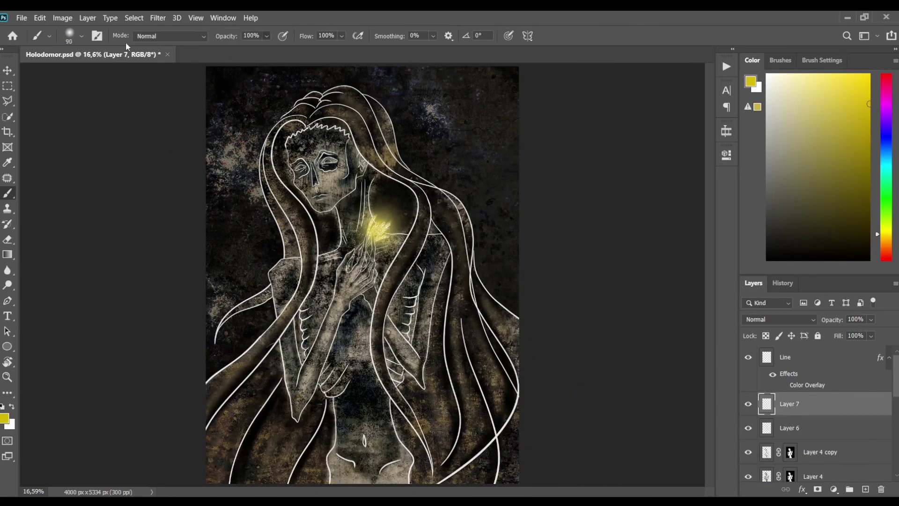
Write a beige hard-brush signature in the lower-right corner, undoing and redrawing strokes as needed
{"action": "key", "text": "shift+bracketright"}
{"action": "key", "text": "shift+bracketright"}
{"action": "key", "text": "shift+bracketright"}
{"action": "left_click", "coordinate": [383, 358], "text": "alt"}
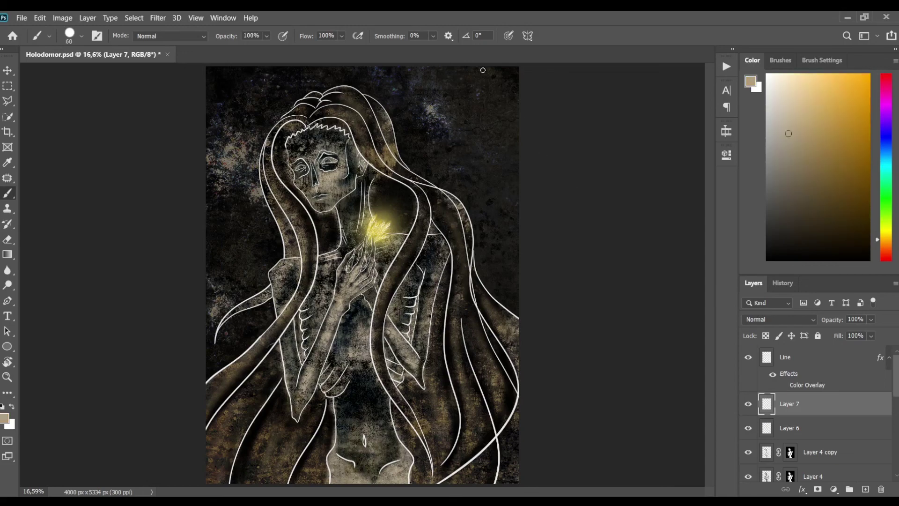
{"action": "scroll", "coordinate": [442, 333], "scroll_direction": "up", "scroll_amount": 3}
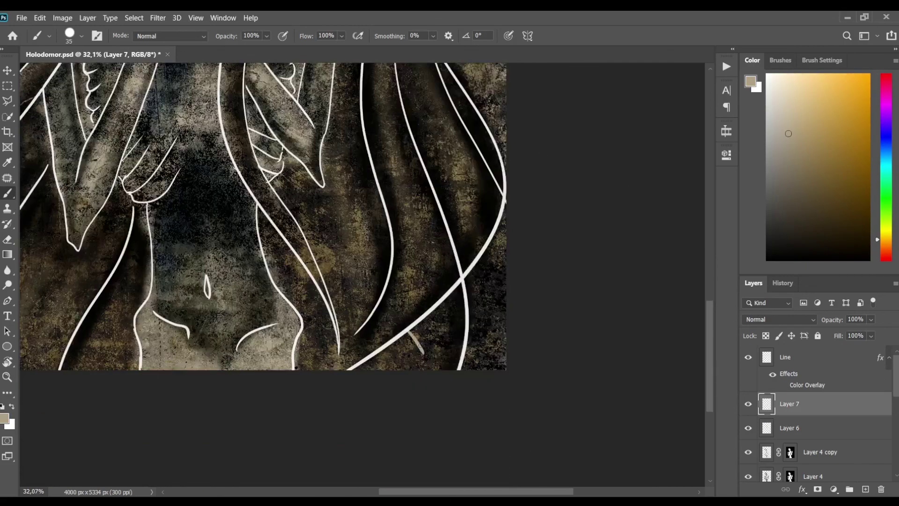
{"action": "key", "text": "ctrl+z"}
{"action": "left_click_drag", "start_coordinate": [417, 276], "coordinate": [414, 358]}
{"action": "key", "text": "ctrl+z"}
{"action": "left_click_drag", "start_coordinate": [402, 229], "coordinate": [419, 313]}
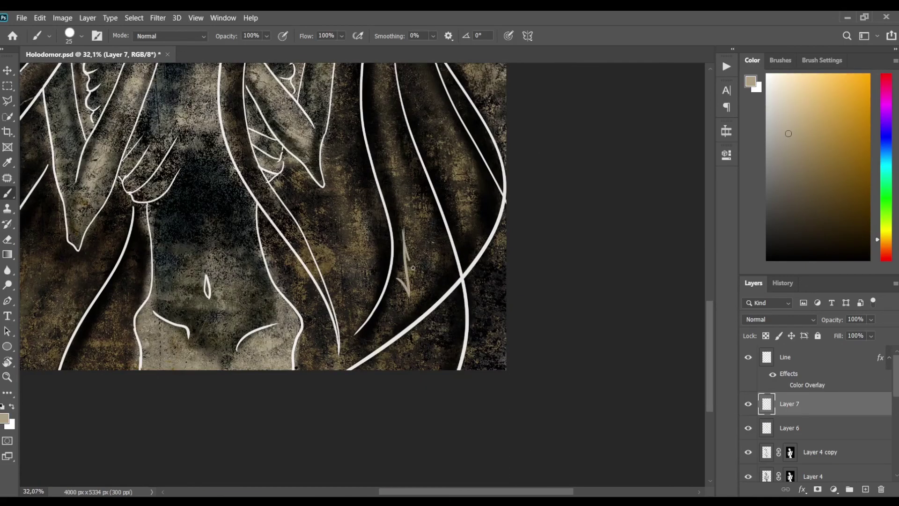
{"action": "left_click_drag", "start_coordinate": [397, 281], "coordinate": [410, 256]}
{"action": "left_click_drag", "start_coordinate": [419, 281], "coordinate": [439, 267]}
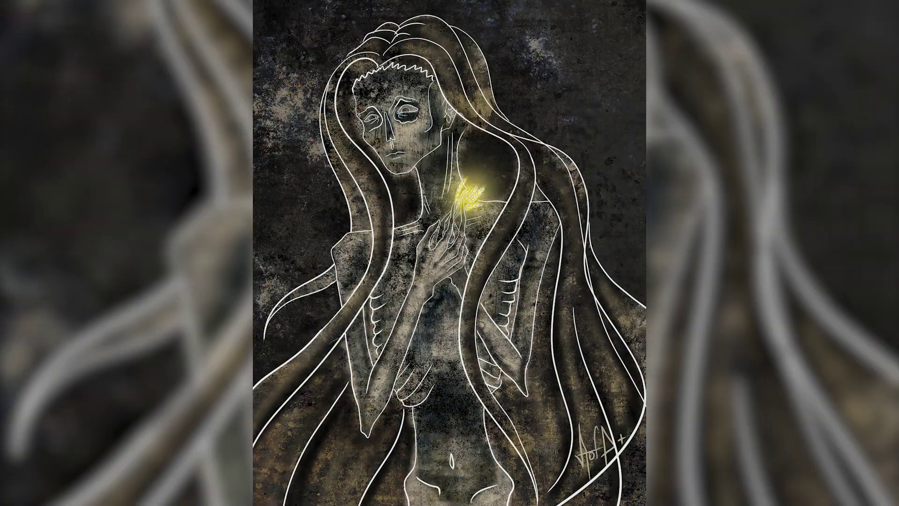